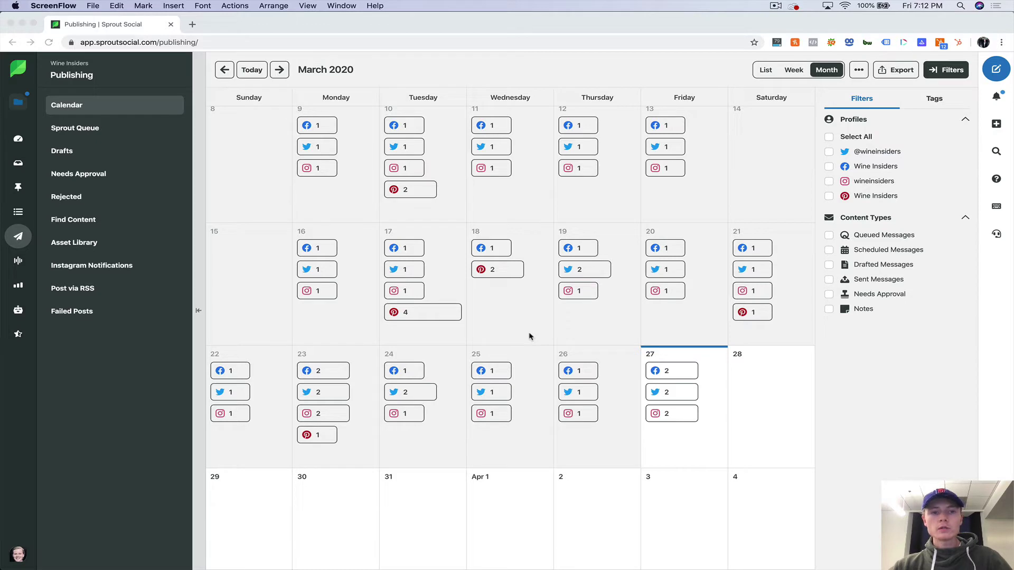
# Reload the publishing calendar and cycle through list, week of March 22 and March 2020 month views
pyautogui.click(125, 258)
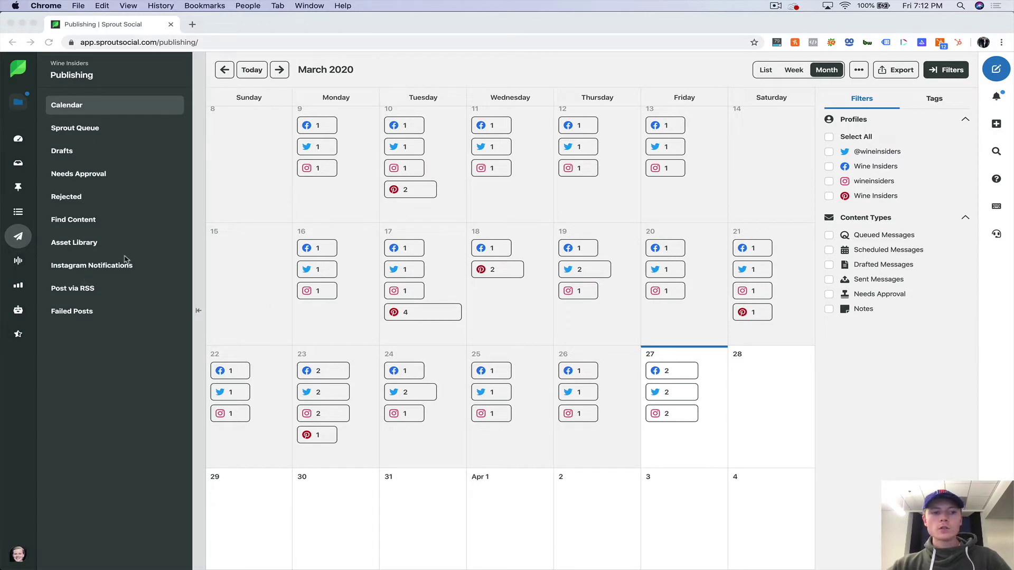
pyautogui.moveTo(21, 185)
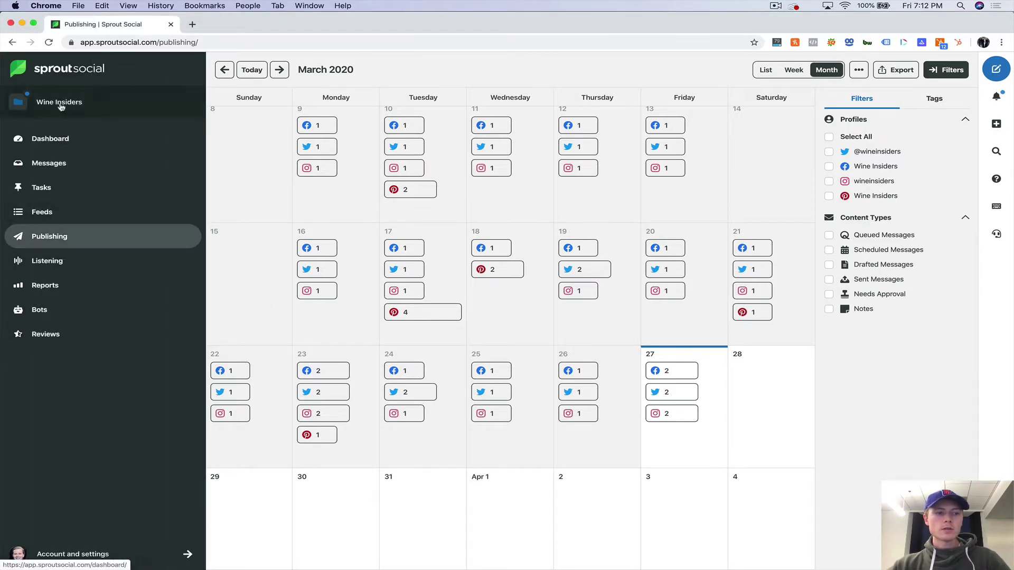
pyautogui.click(58, 238)
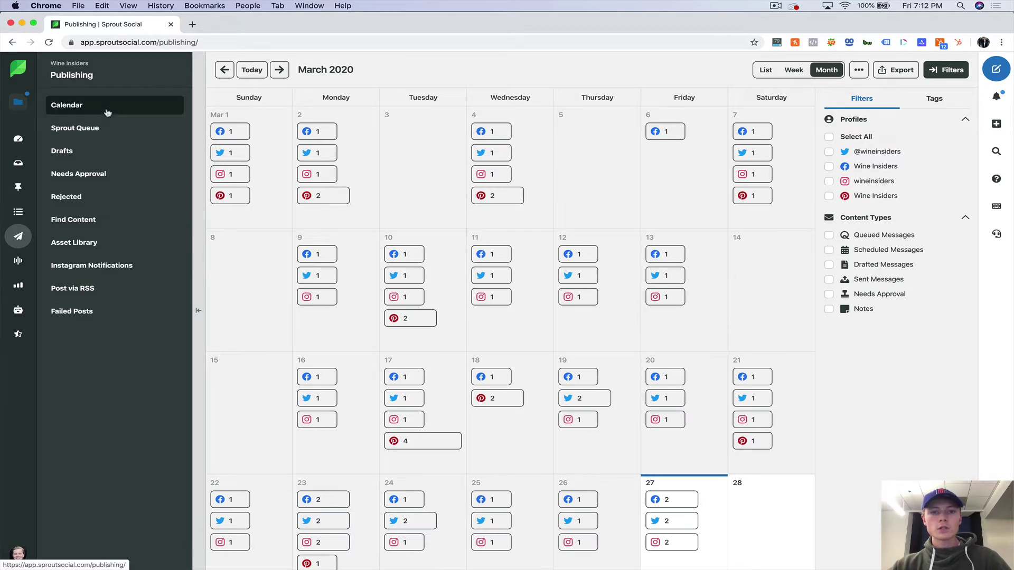
pyautogui.scroll(-2, 402, 273)
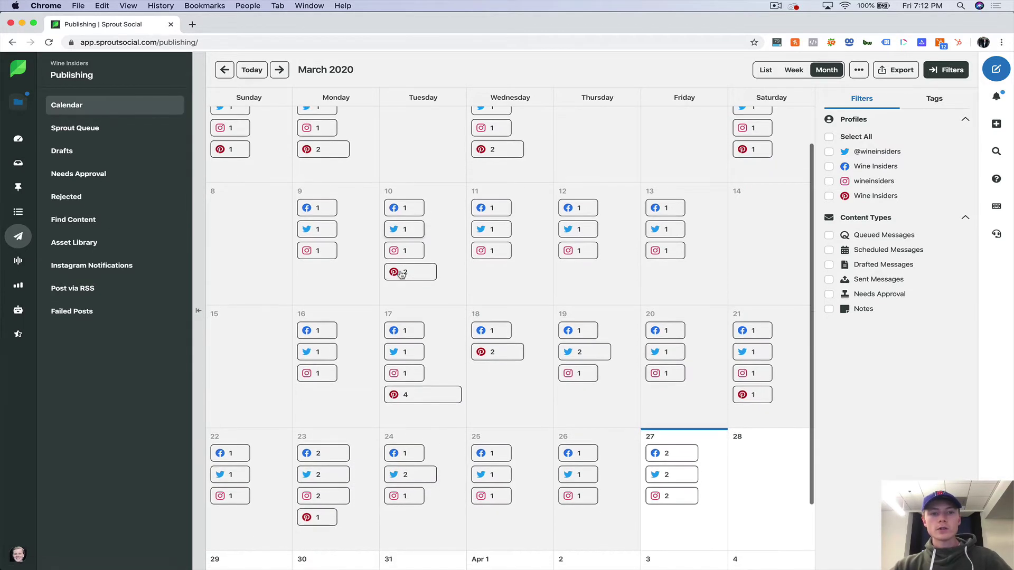
pyautogui.scroll(1, 401, 274)
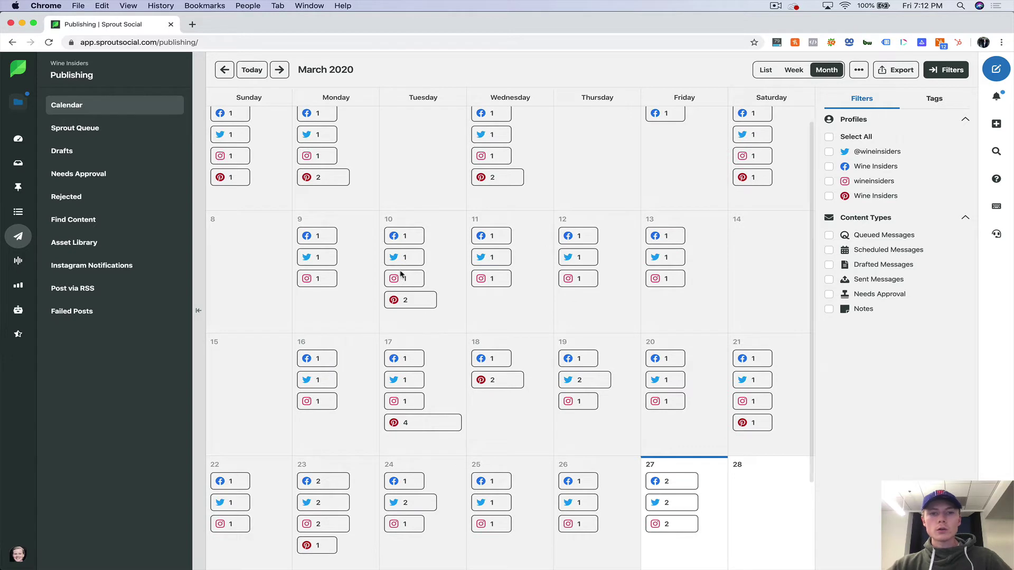
pyautogui.scroll(-1, 402, 274)
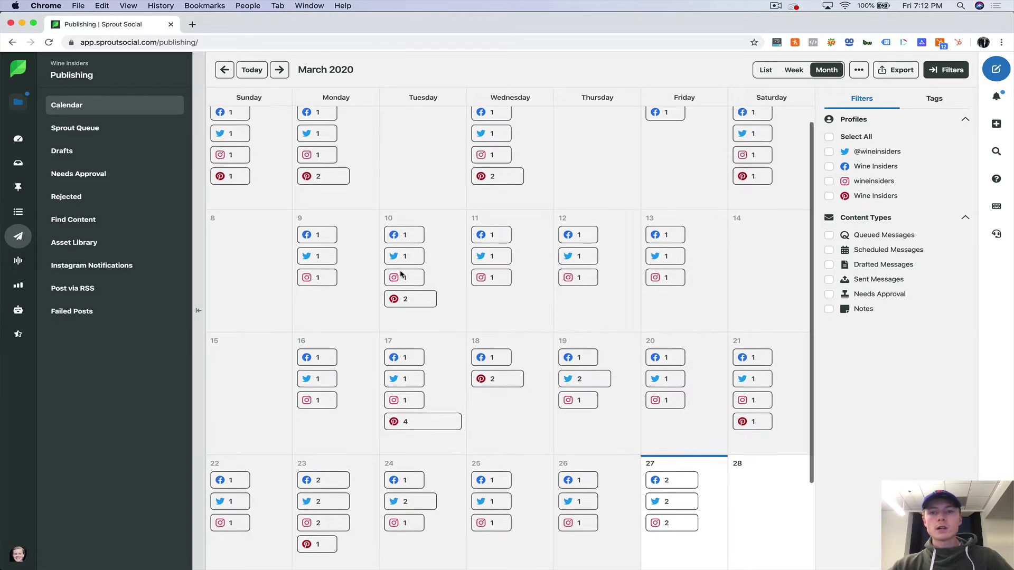
pyautogui.click(765, 70)
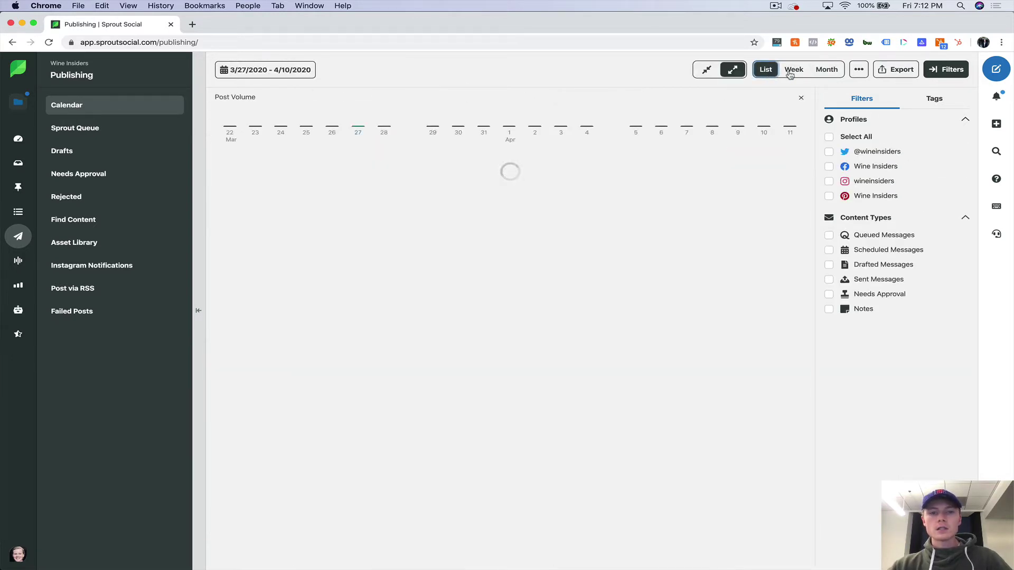
pyautogui.click(791, 70)
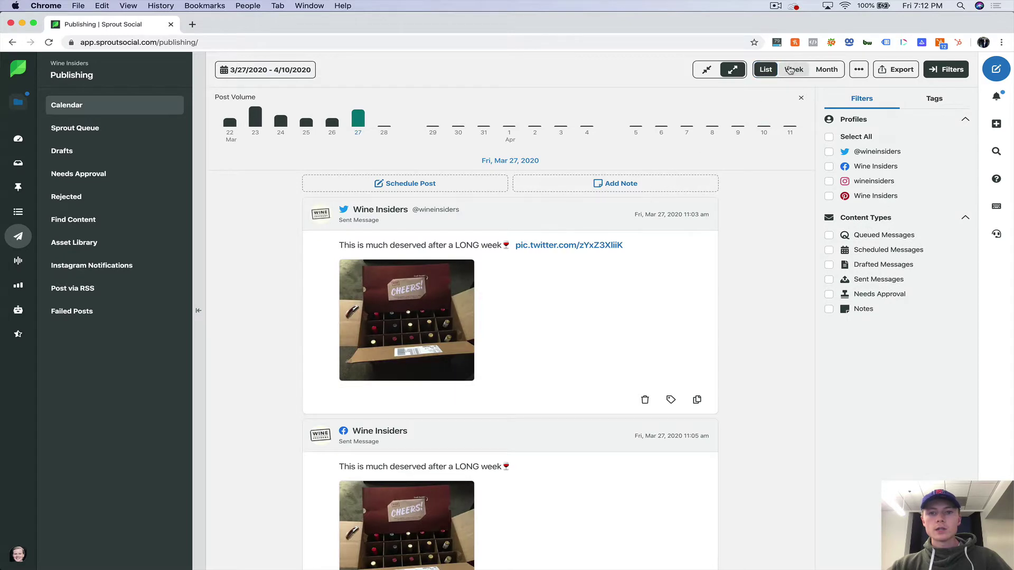
pyautogui.click(828, 70)
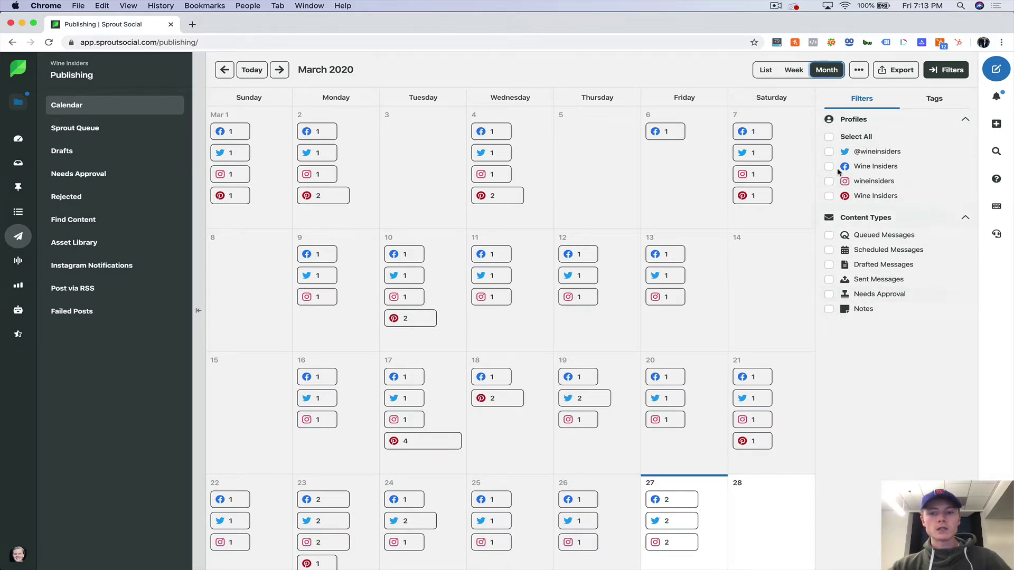
pyautogui.click(829, 152)
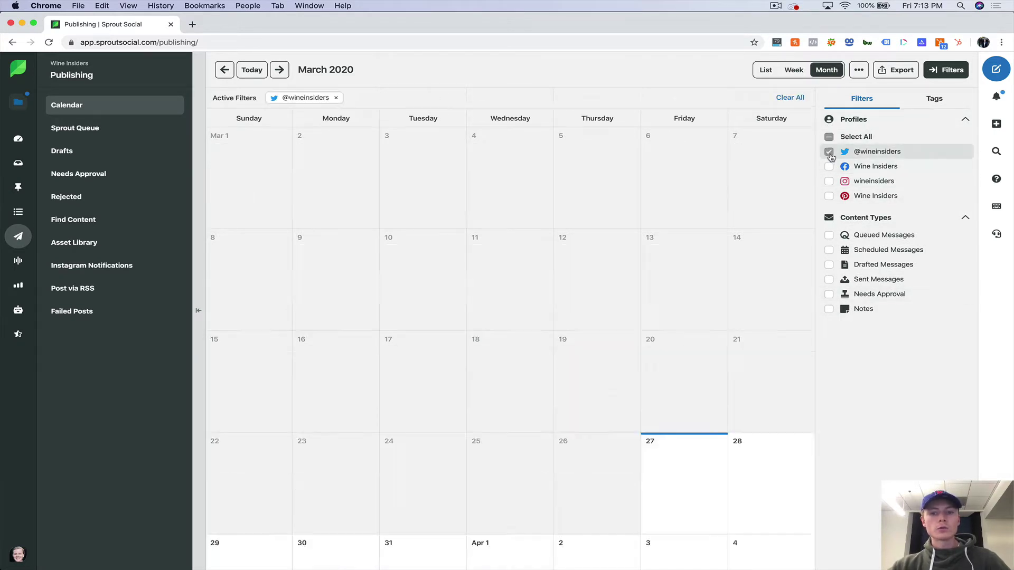
pyautogui.scroll(-2, 690, 290)
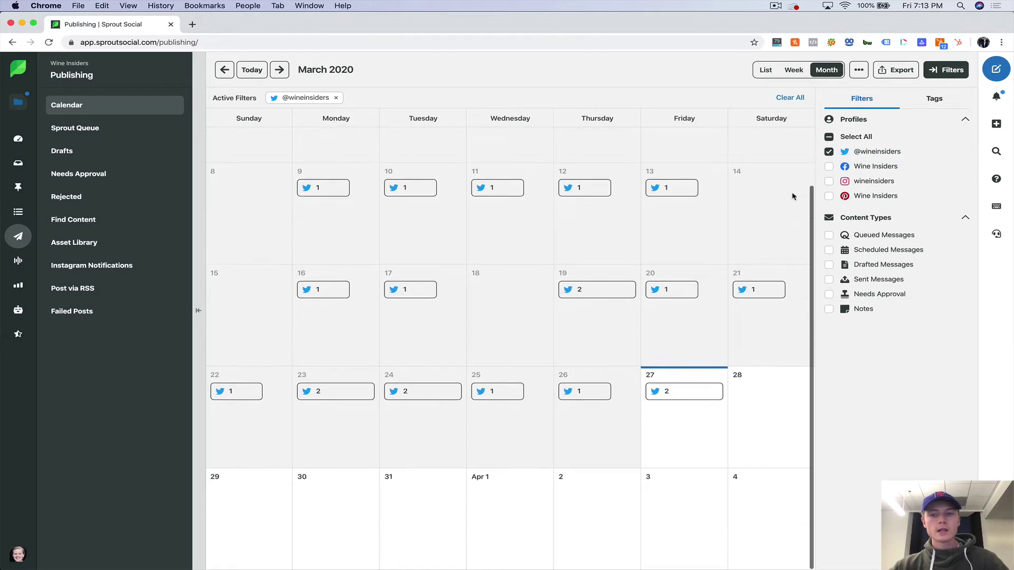
pyautogui.click(829, 152)
pyautogui.click(829, 196)
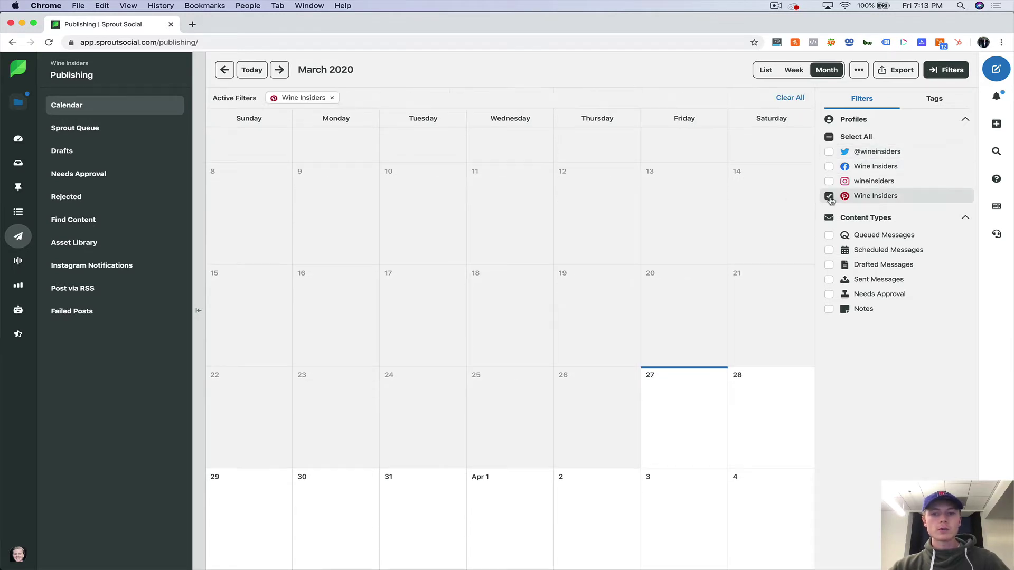
pyautogui.click(829, 197)
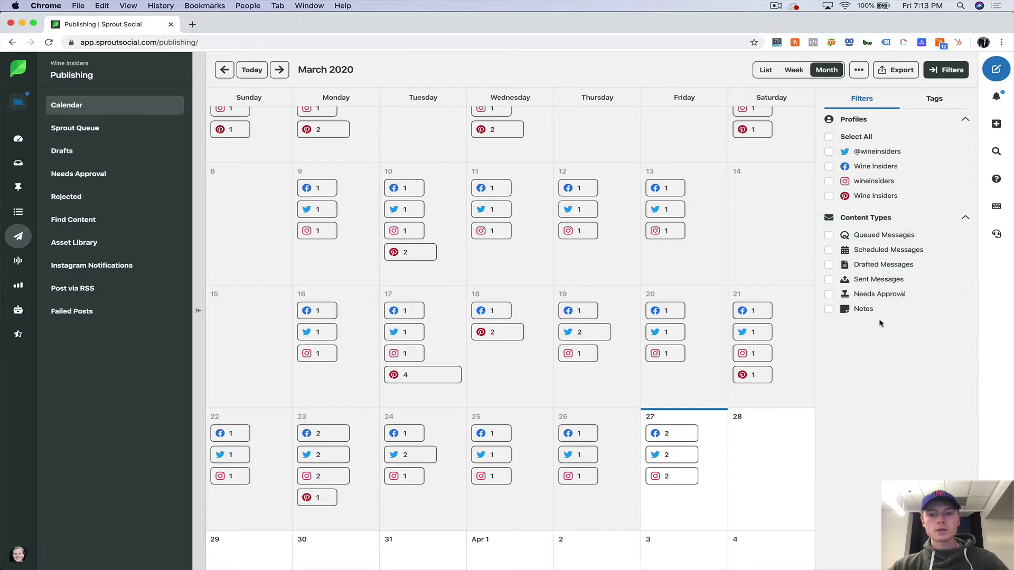
pyautogui.click(827, 280)
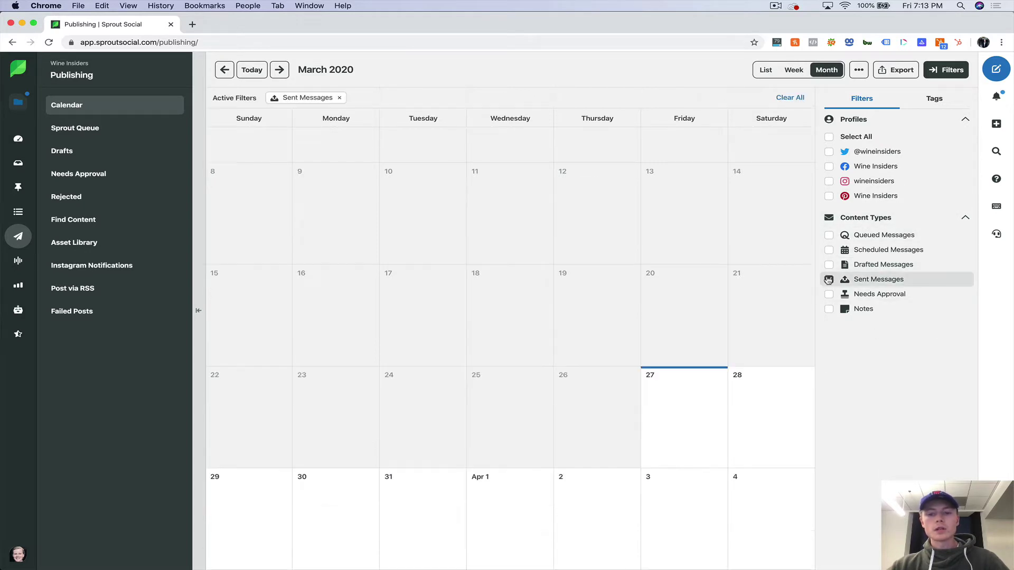
pyautogui.click(829, 280)
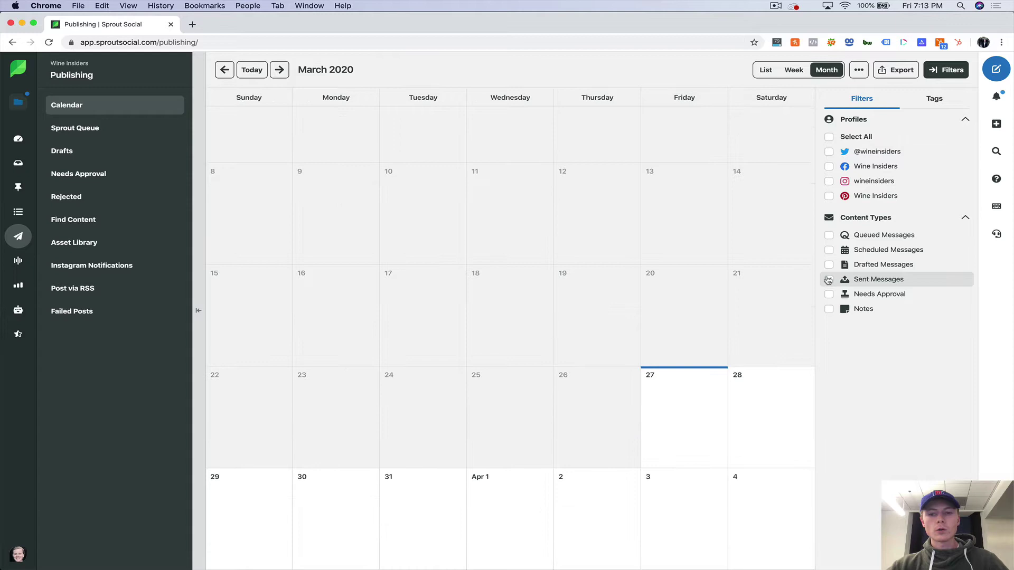
pyautogui.click(829, 294)
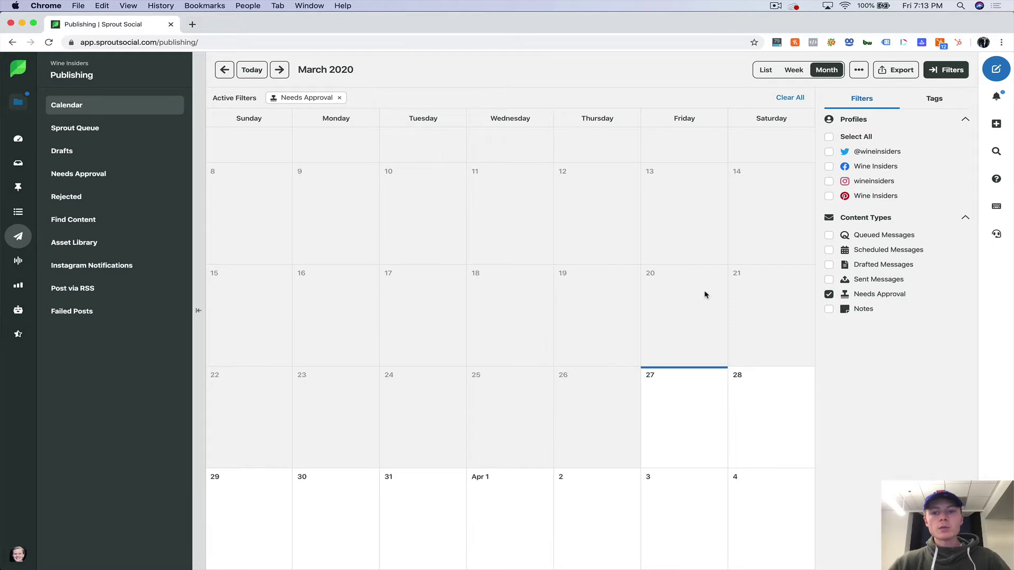
pyautogui.click(828, 294)
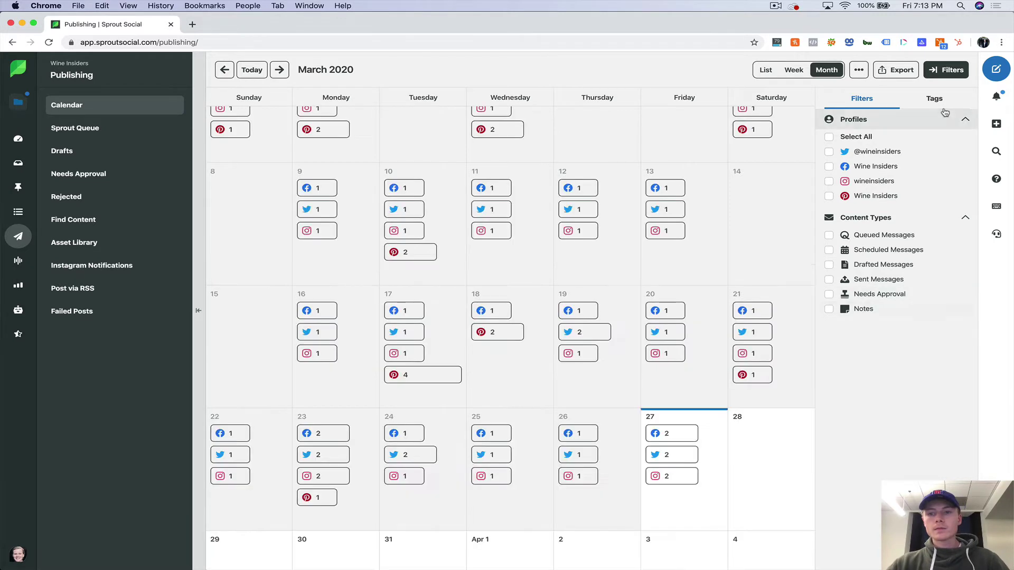
pyautogui.click(934, 99)
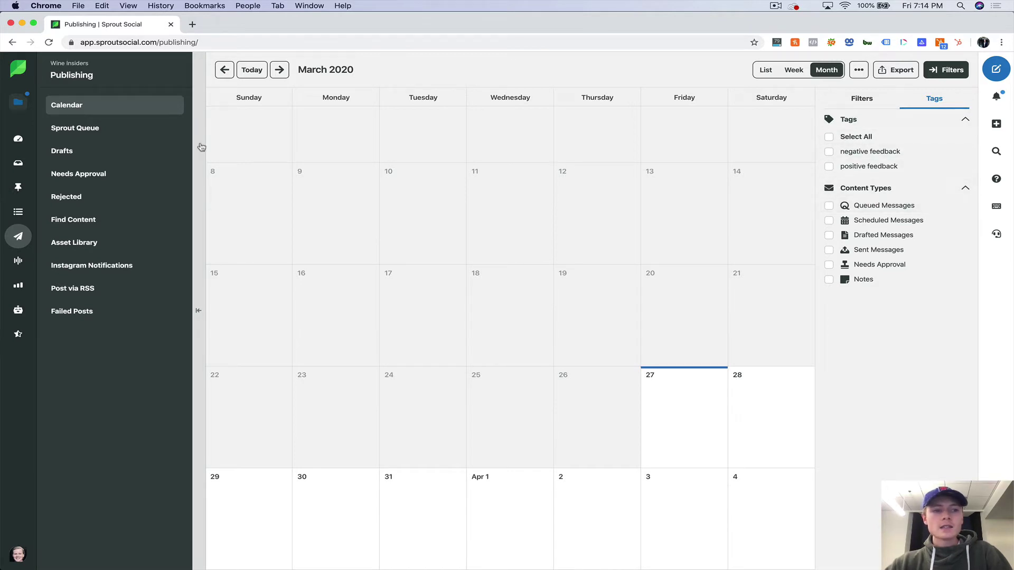
pyautogui.click(95, 129)
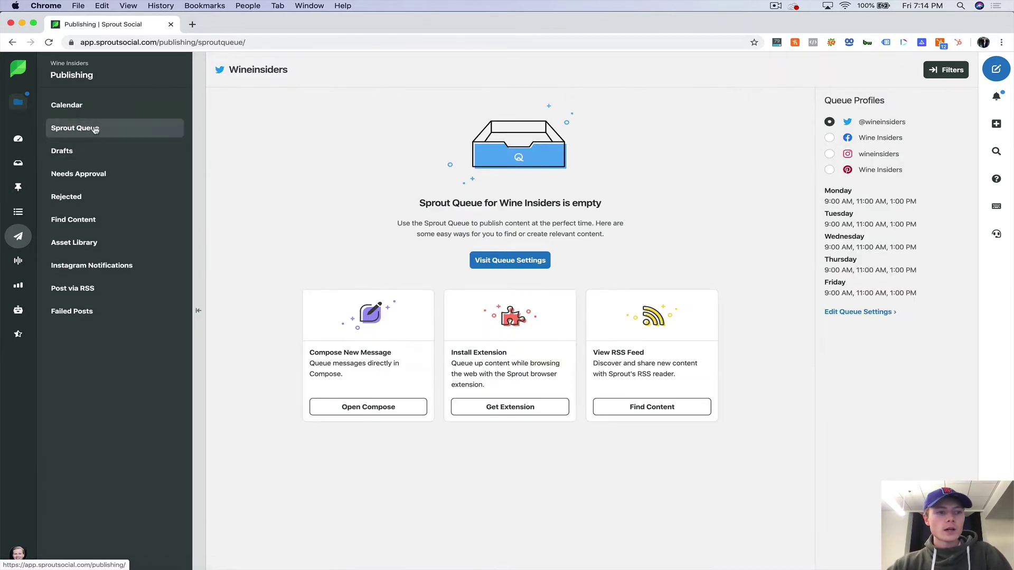
pyautogui.moveTo(412, 203); pyautogui.dragTo(499, 204)
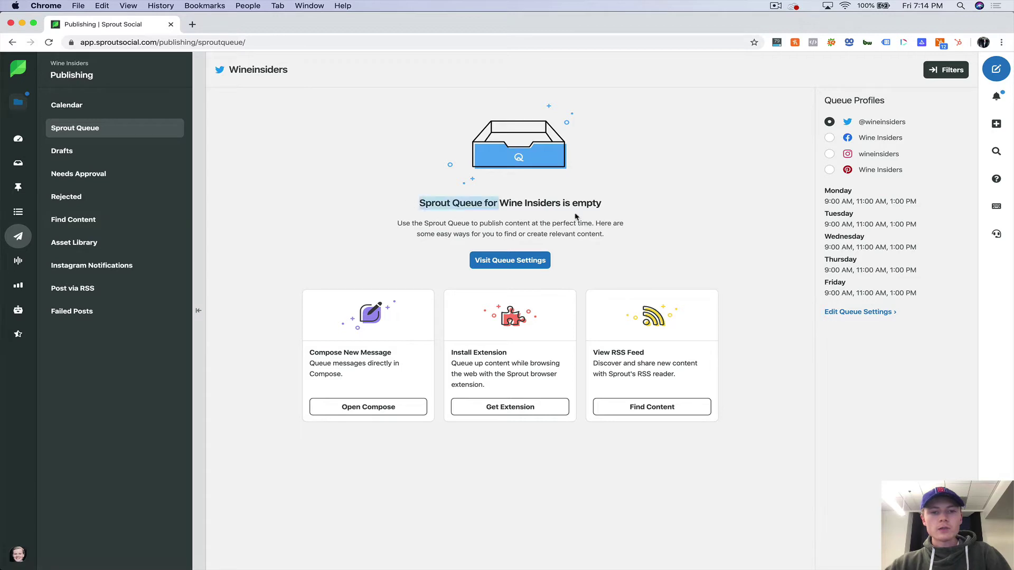
pyautogui.moveTo(576, 217); pyautogui.dragTo(620, 233)
pyautogui.click(621, 233)
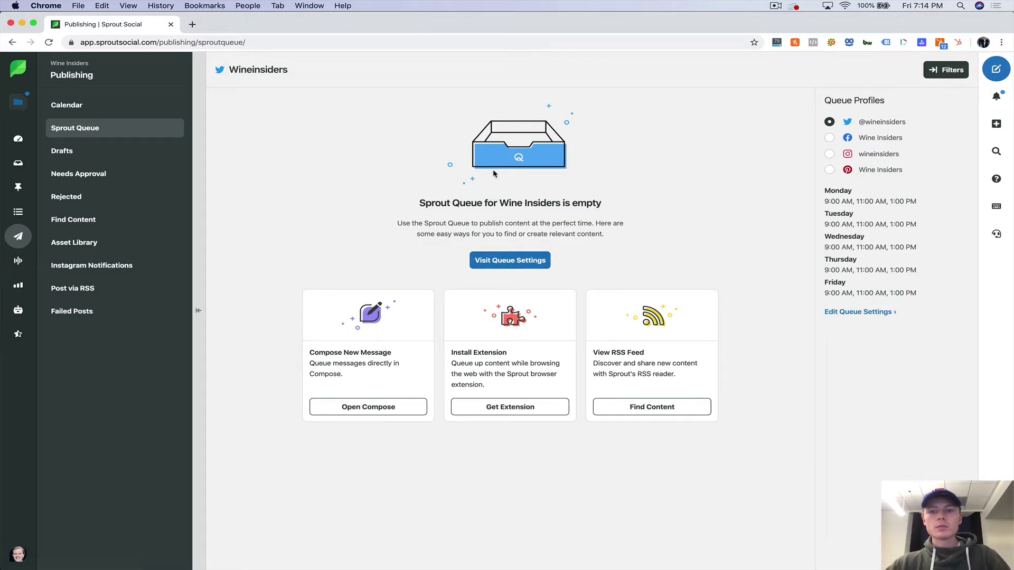
# Check the empty Drafts and Needs Approval lists, then start a new post with Compose
pyautogui.click(71, 153)
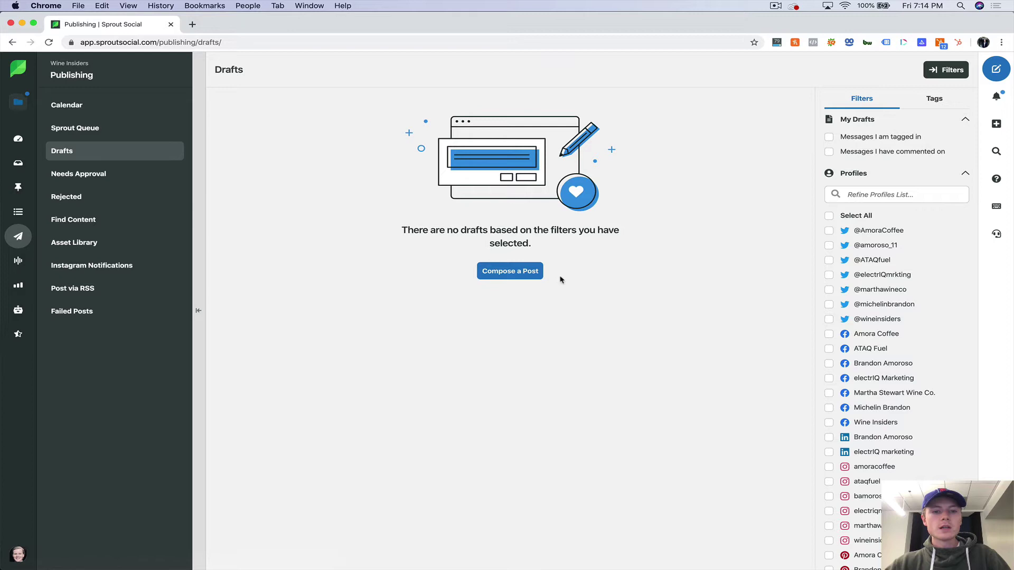
pyautogui.click(114, 172)
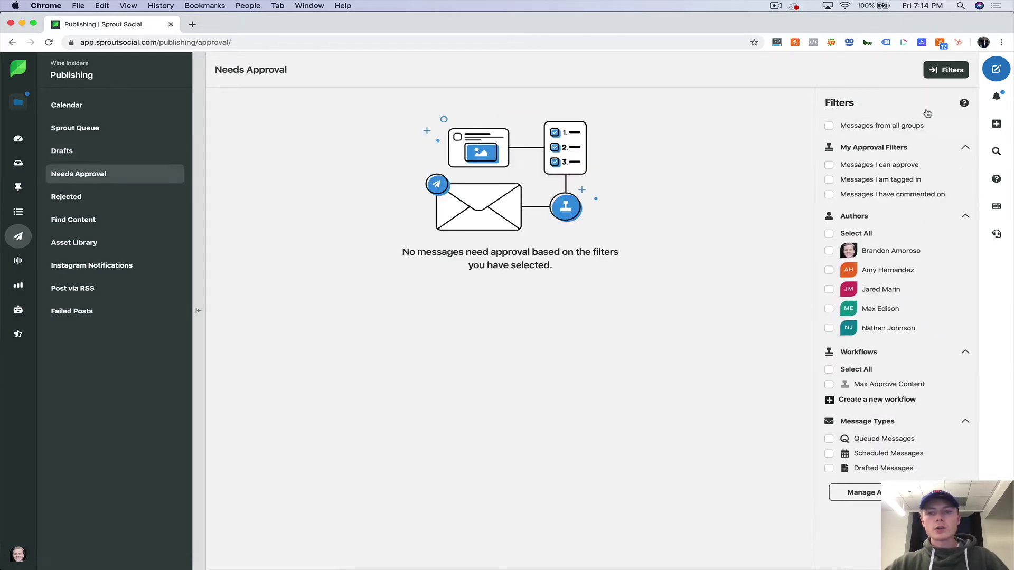
pyautogui.click(995, 69)
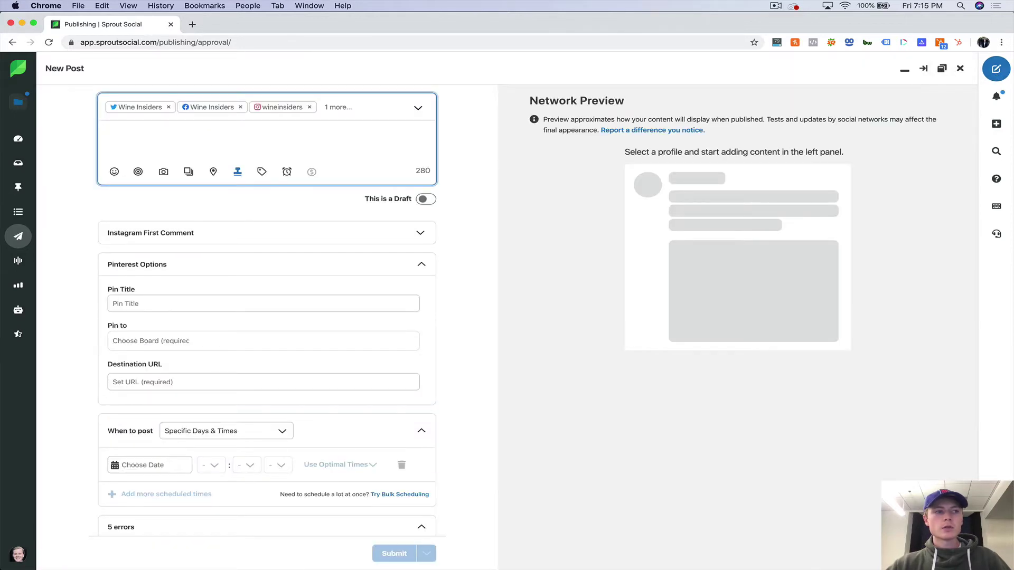
# Attach an image to the new post, then discard it and start a fresh post
pyautogui.moveTo(317, 148); pyautogui.dragTo(342, 156)
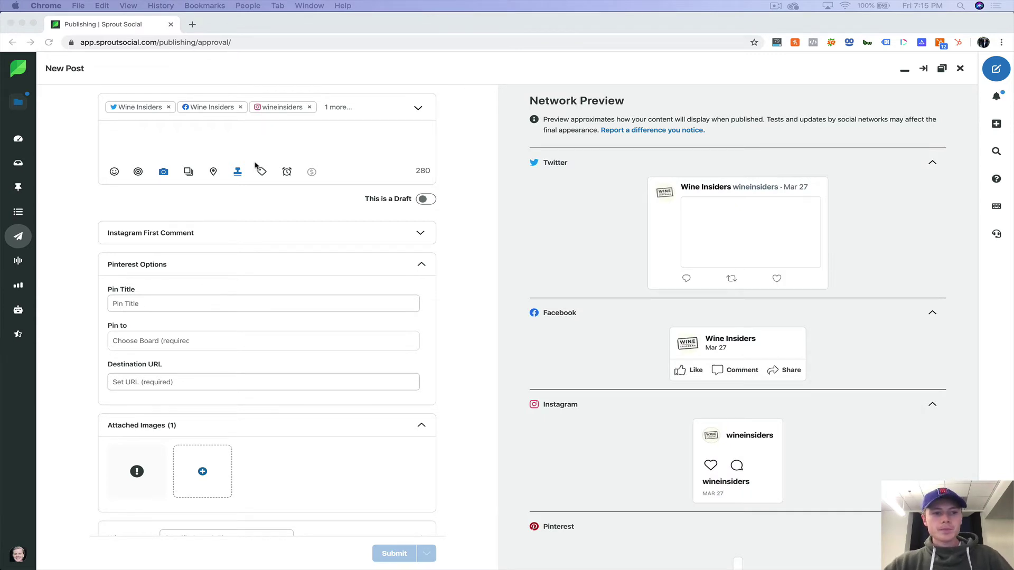
pyautogui.scroll(-2, 675, 258)
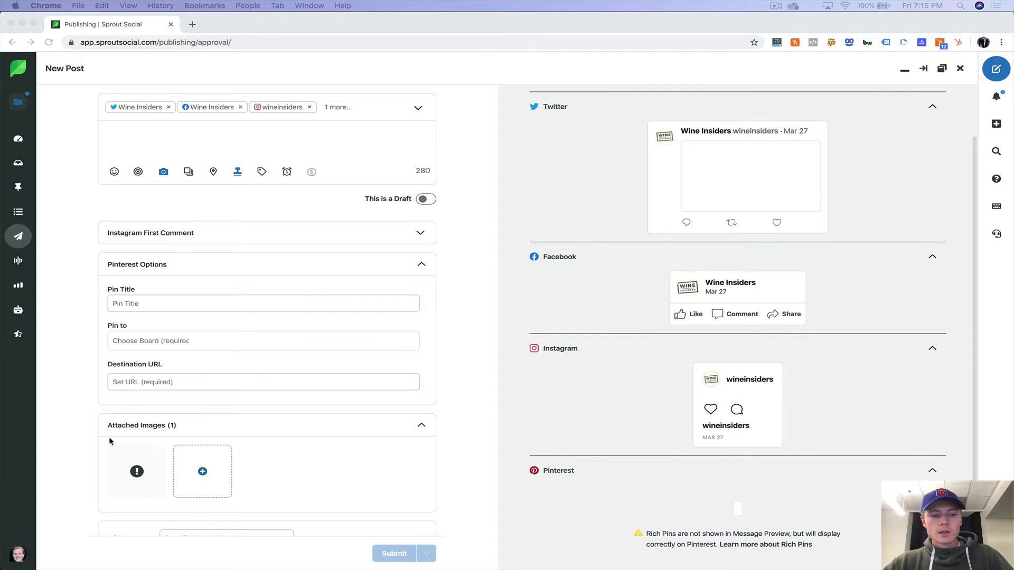
pyautogui.moveTo(138, 472)
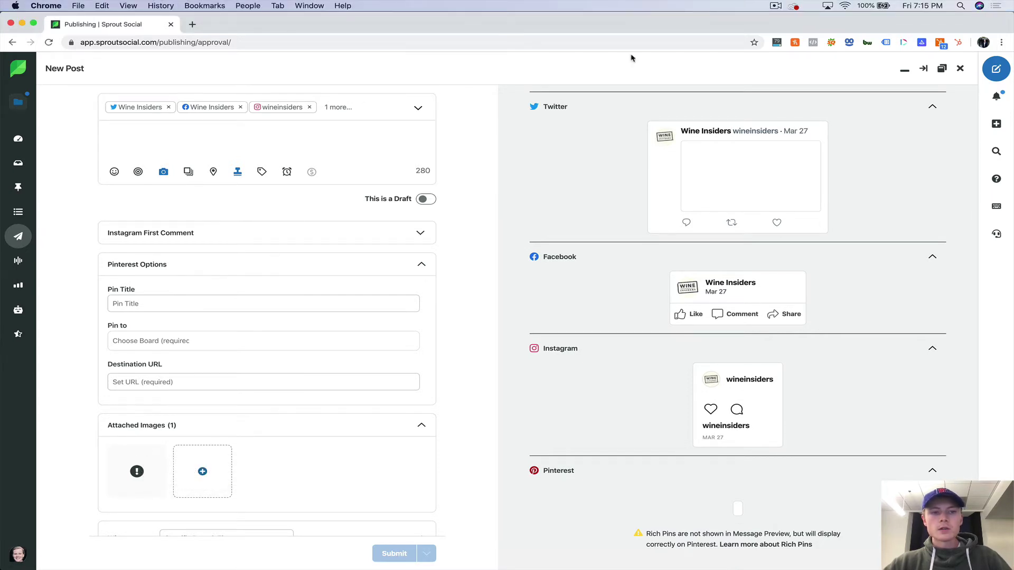
pyautogui.click(959, 72)
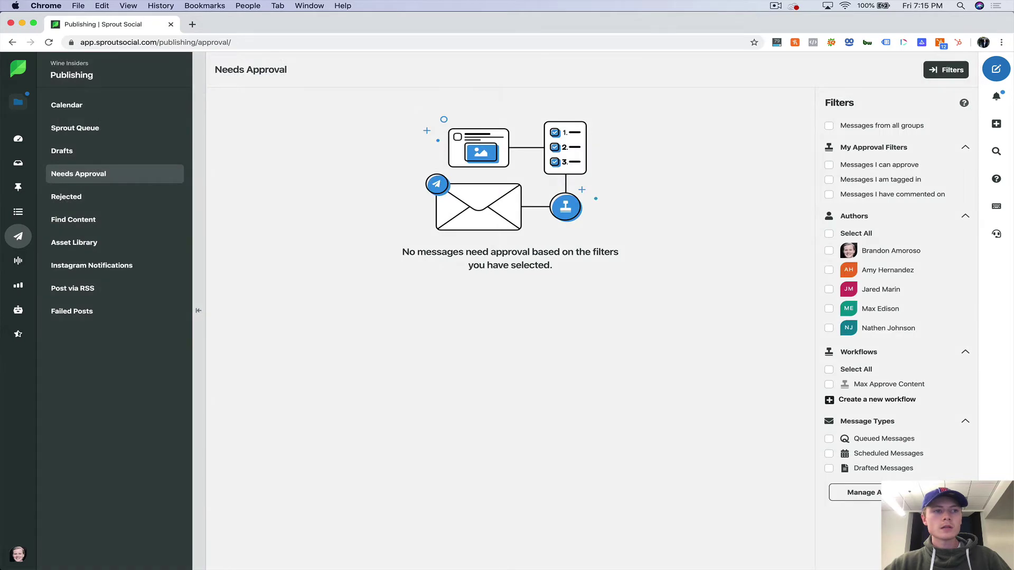
pyautogui.click(996, 70)
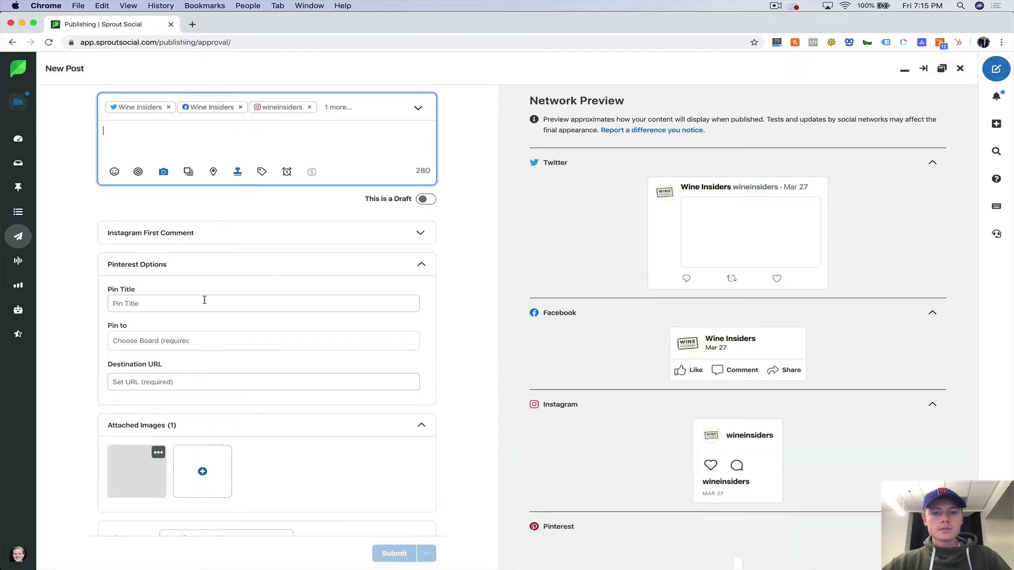
# Toggle the Max Approve Content workflow off and back on, reopening the workflow choices
pyautogui.click(232, 174)
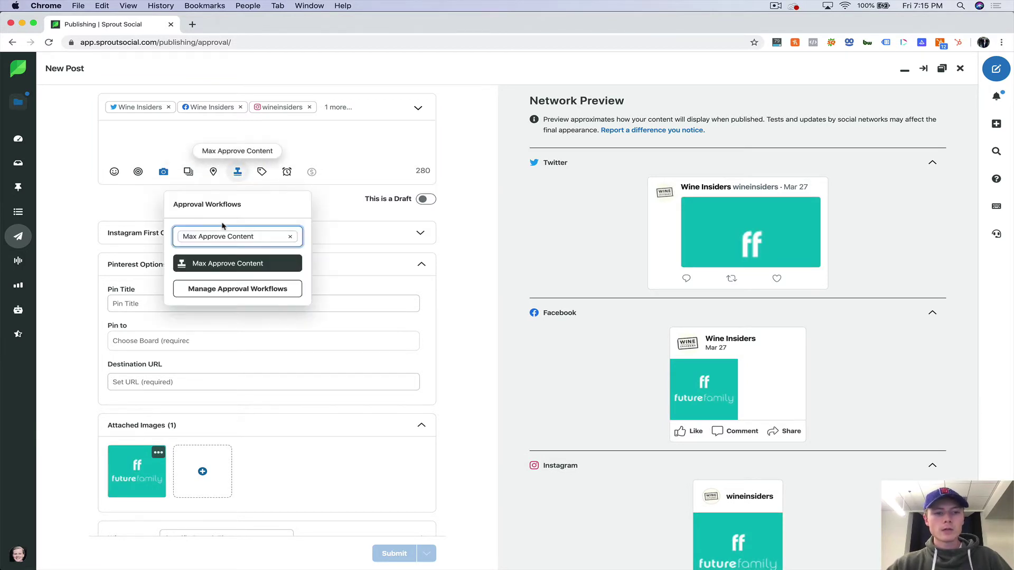
pyautogui.click(225, 266)
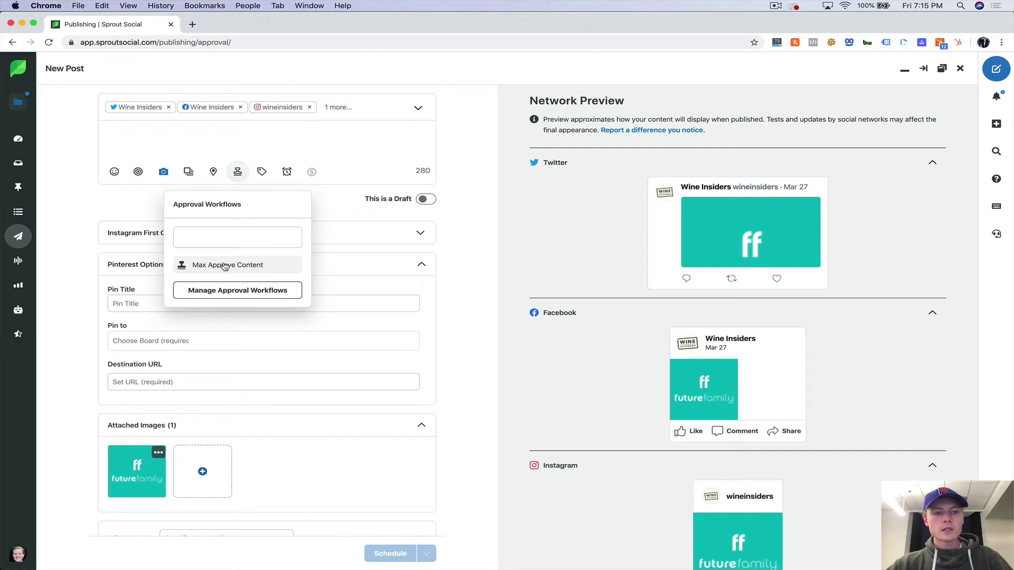
pyautogui.click(225, 266)
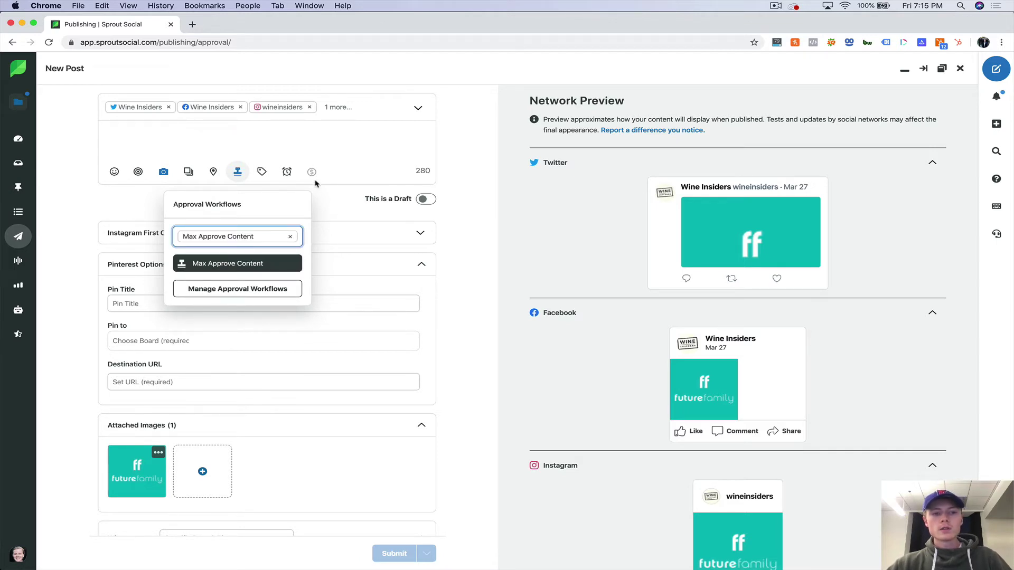
pyautogui.click(347, 151)
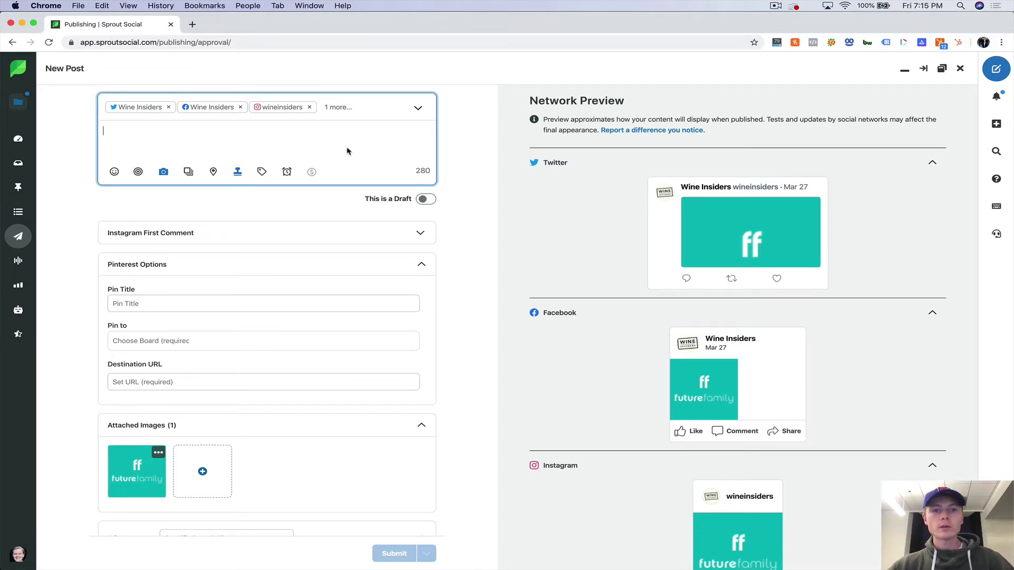
pyautogui.click(238, 172)
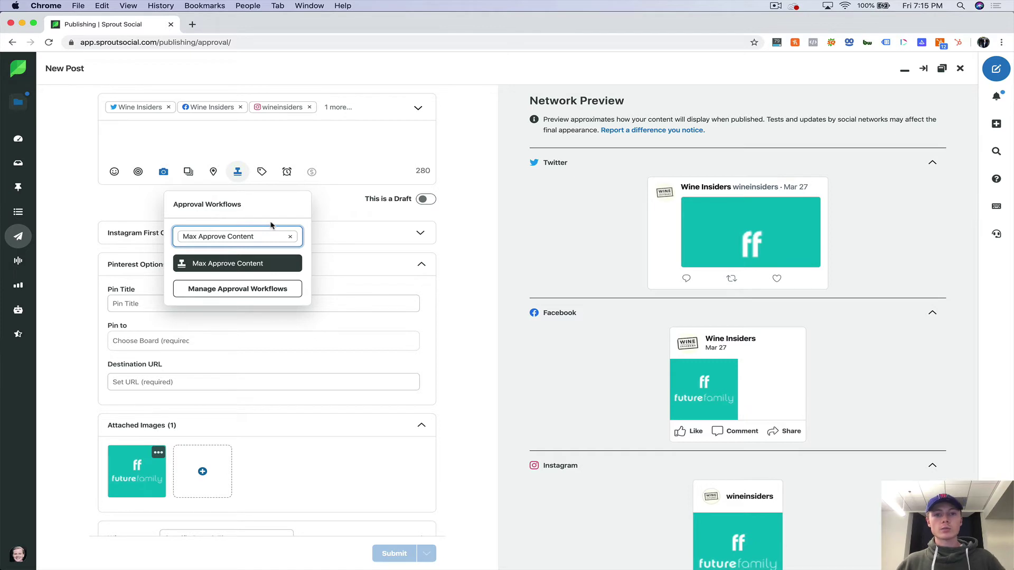
pyautogui.click(361, 146)
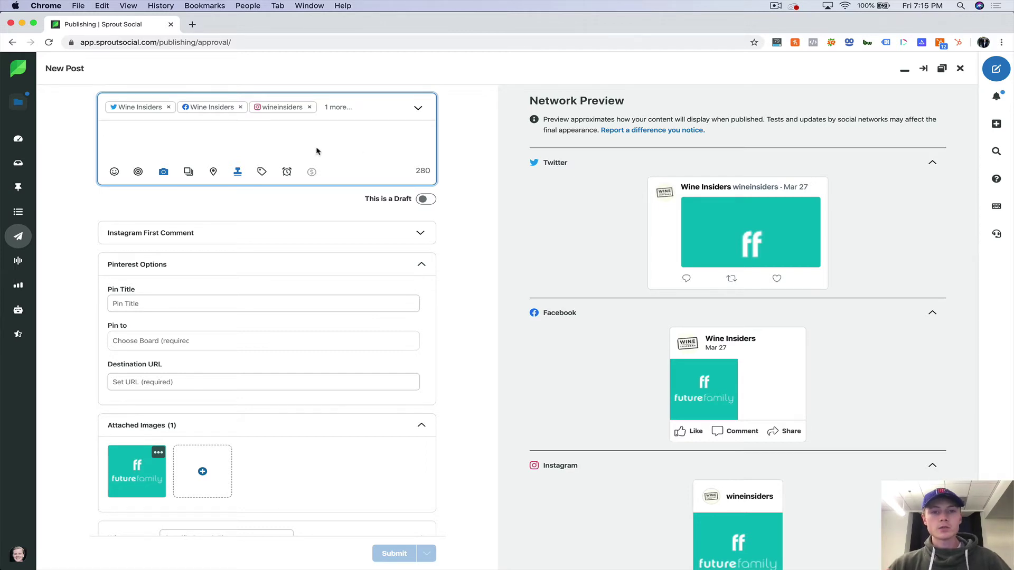
pyautogui.click(238, 173)
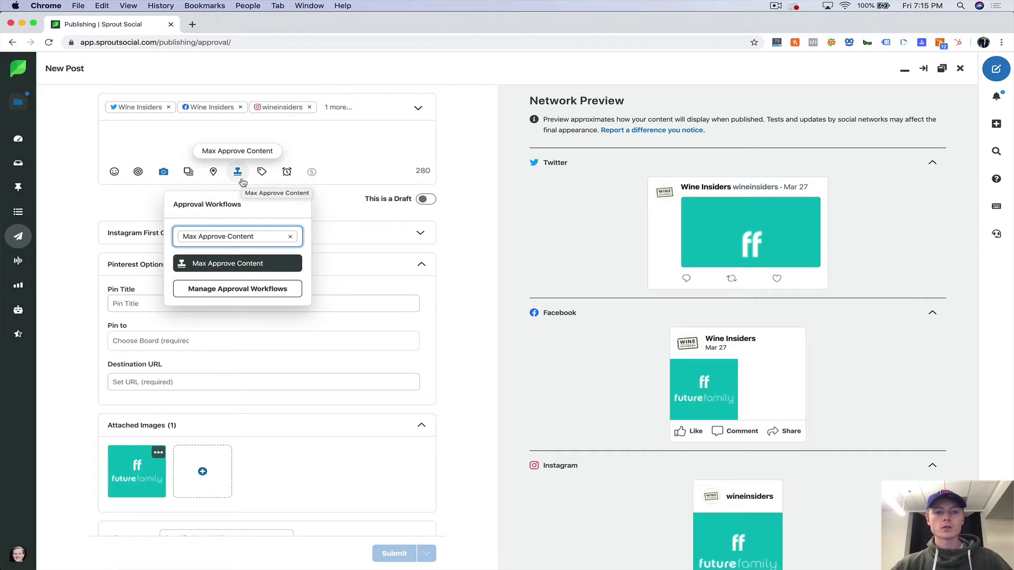
# Leave the post for workflow management and start a new workflow named 'Boss Approval'
pyautogui.click(233, 289)
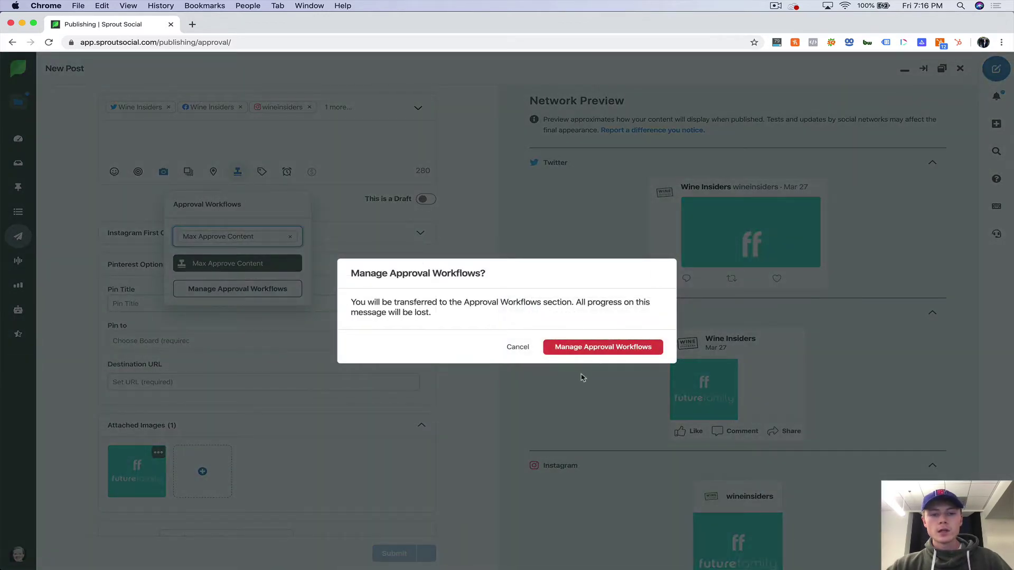
pyautogui.click(606, 348)
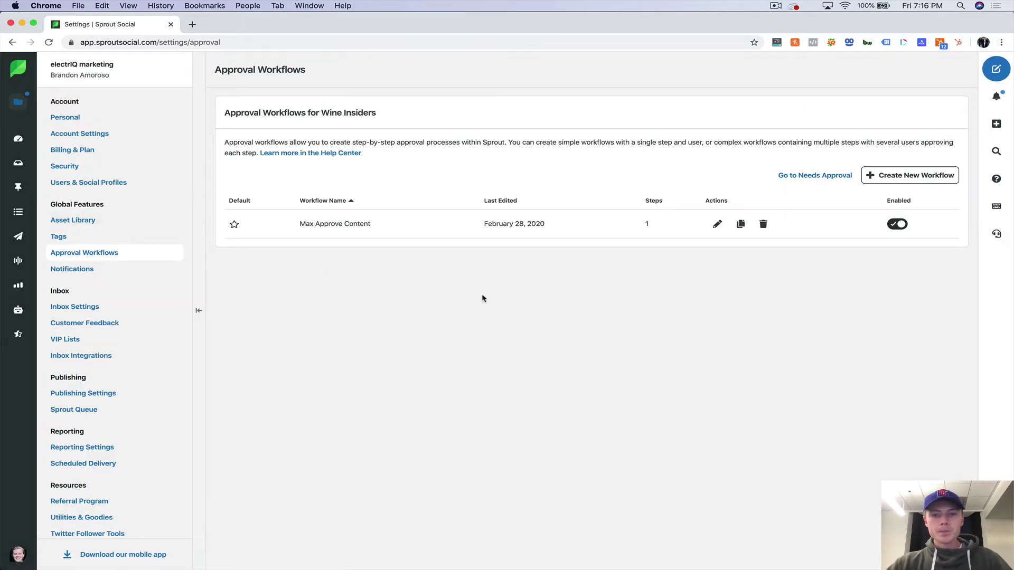
pyautogui.click(901, 175)
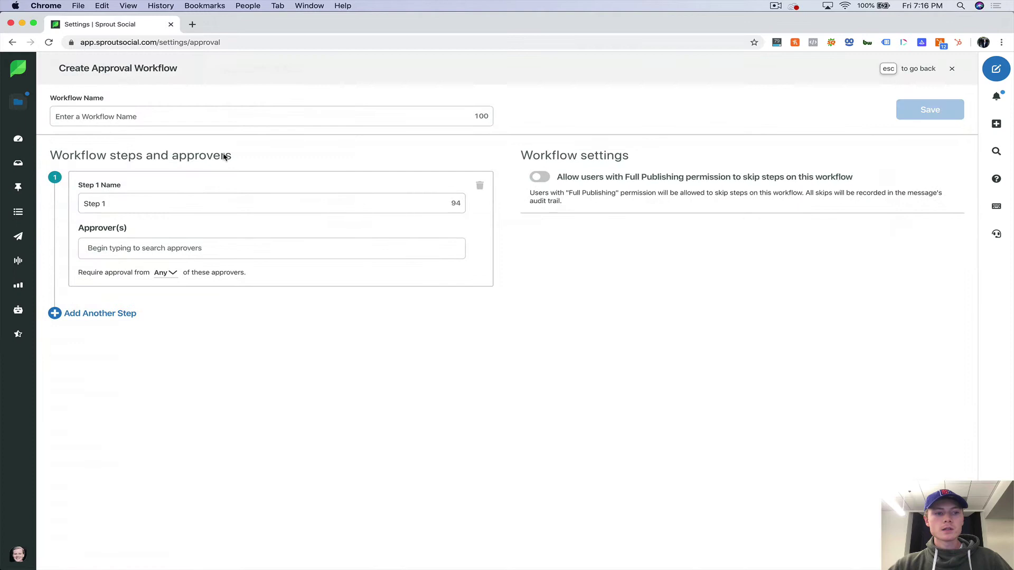
pyautogui.click(274, 112)
pyautogui.write('Boss Approval')
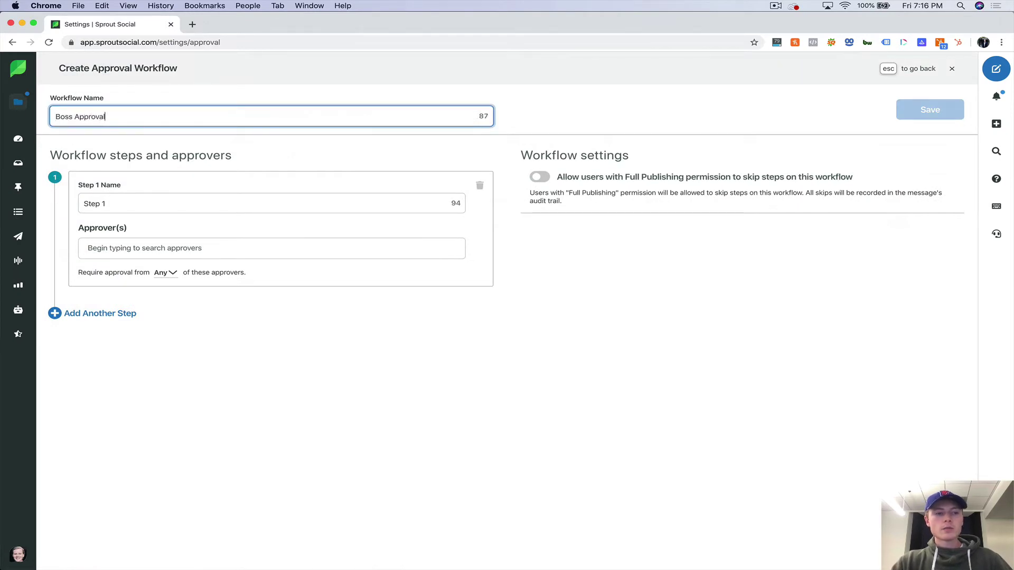
pyautogui.press('Tab')
# Give step 1 an approver with the Any requirement and rename it for that approver's approval
pyautogui.click(199, 249)
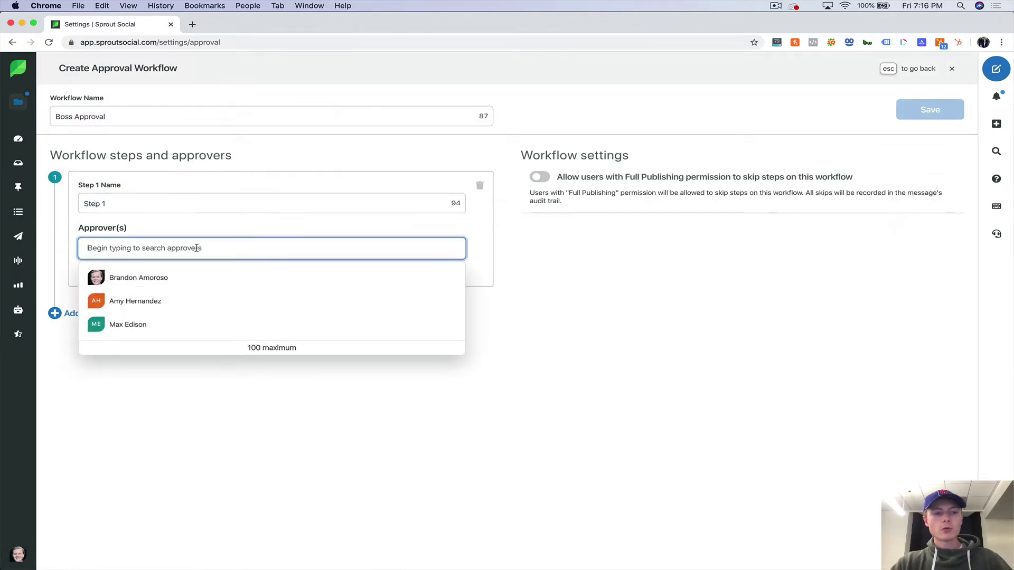
pyautogui.click(181, 293)
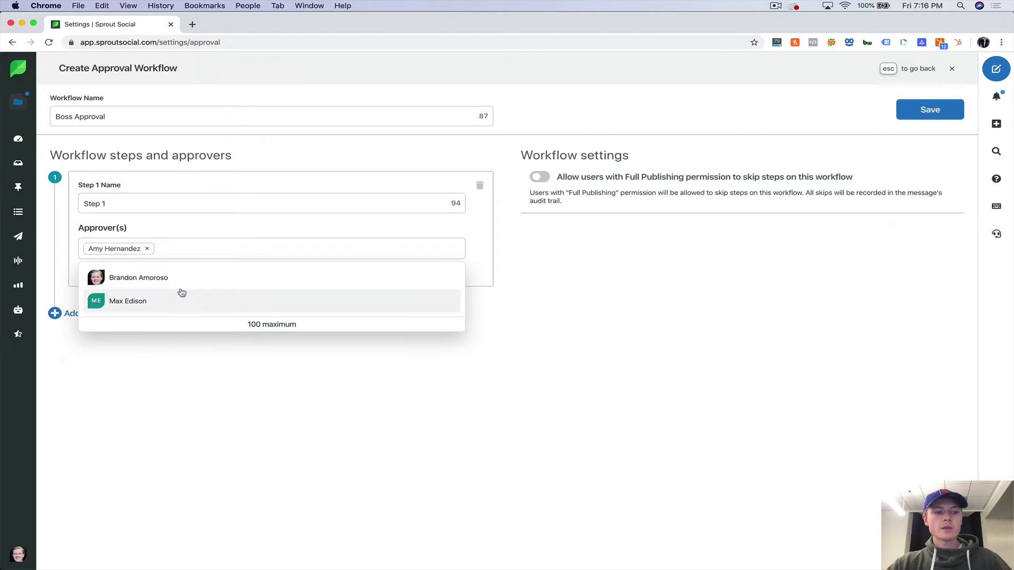
pyautogui.click(234, 385)
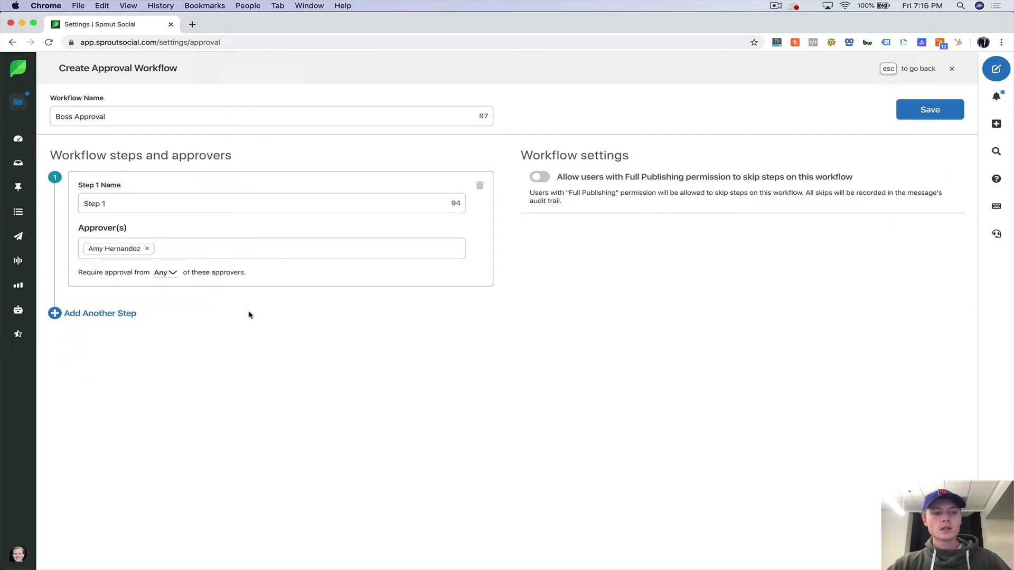
pyautogui.click(166, 272)
pyautogui.click(161, 202)
pyautogui.press('super+a')
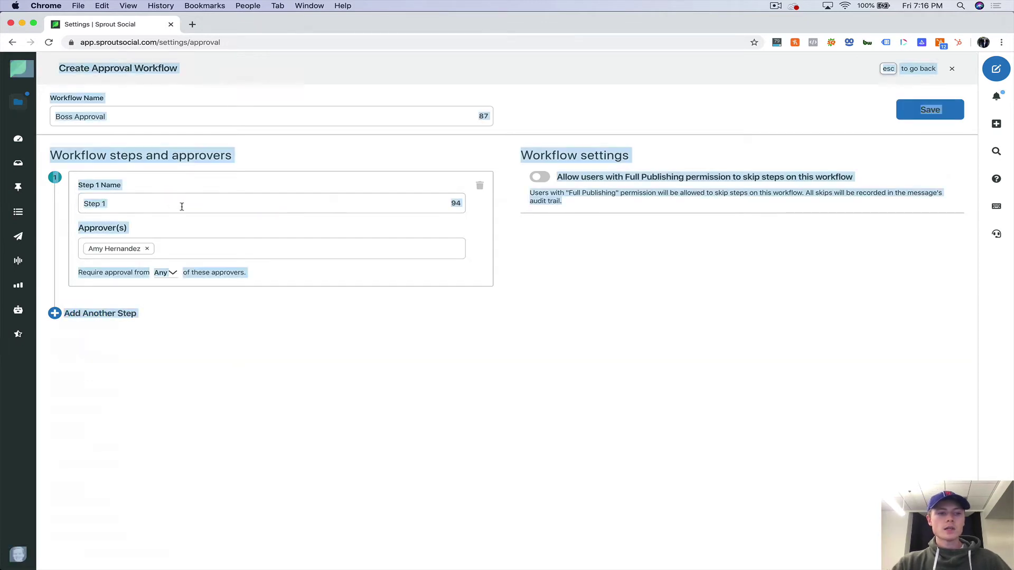
pyautogui.click(208, 204)
pyautogui.press('super+a')
pyautogui.write("Get Amy's Approv")
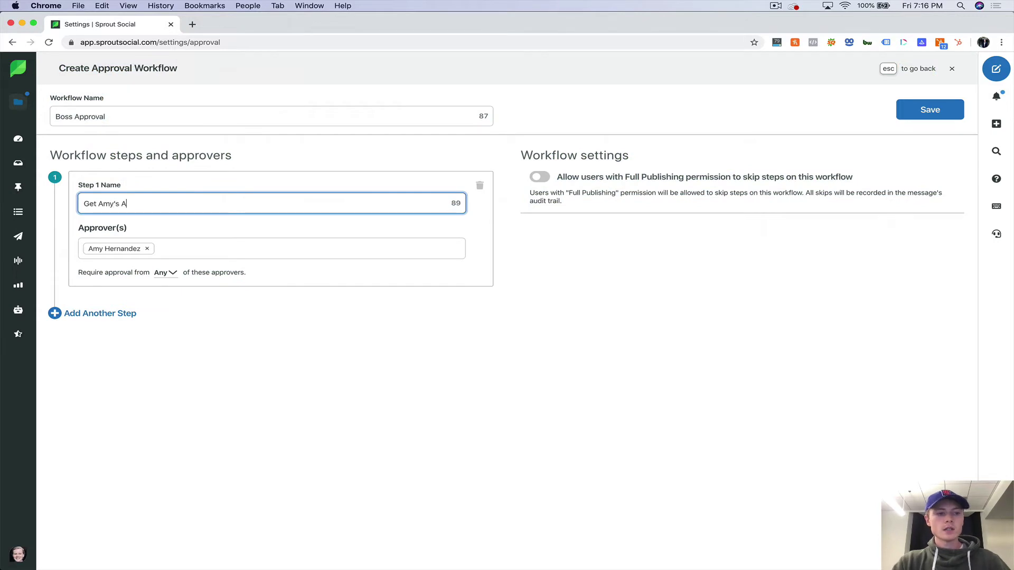
pyautogui.click(219, 333)
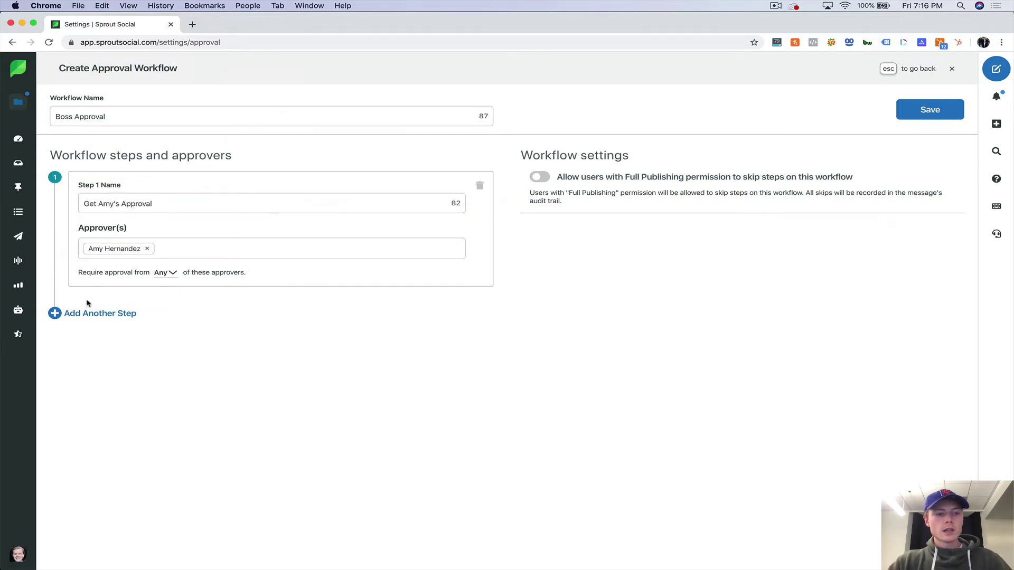
# Add a second approval step with its own approver and a new step name
pyautogui.click(96, 315)
pyautogui.click(188, 379)
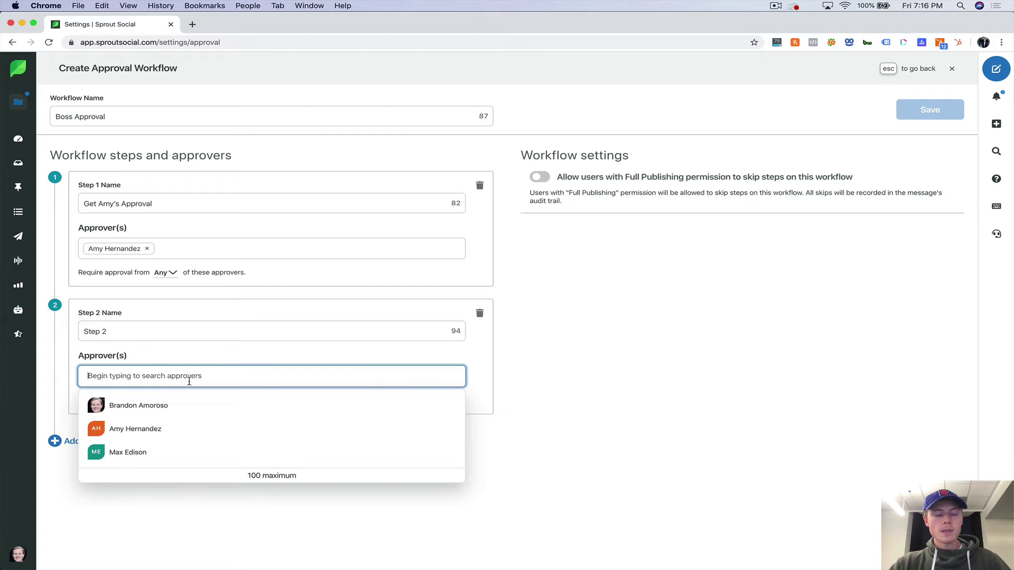
pyautogui.click(186, 451)
pyautogui.click(577, 400)
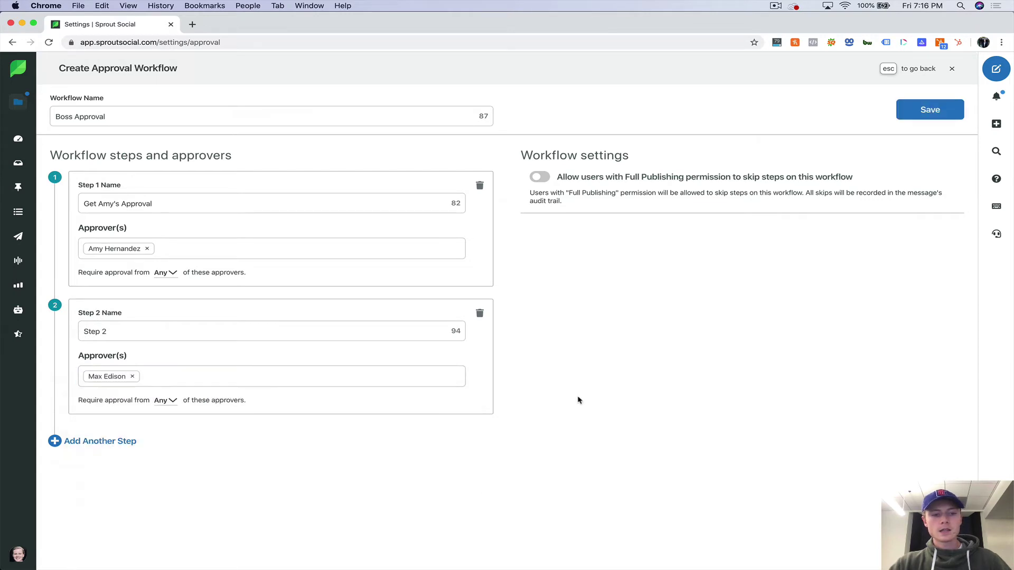
pyautogui.tripleClick(262, 323)
pyautogui.write("Get Max's Proposal")
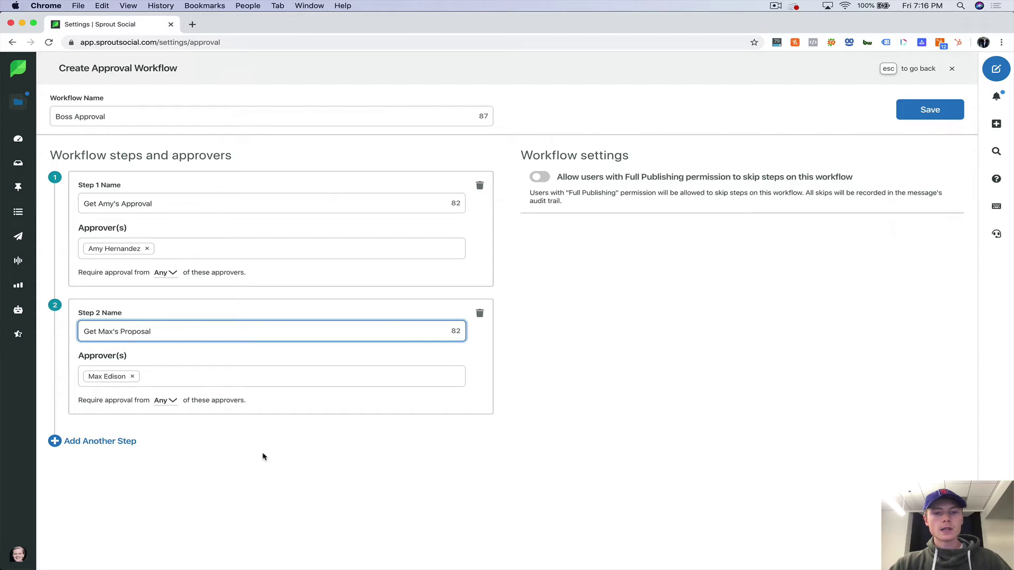
pyautogui.click(307, 412)
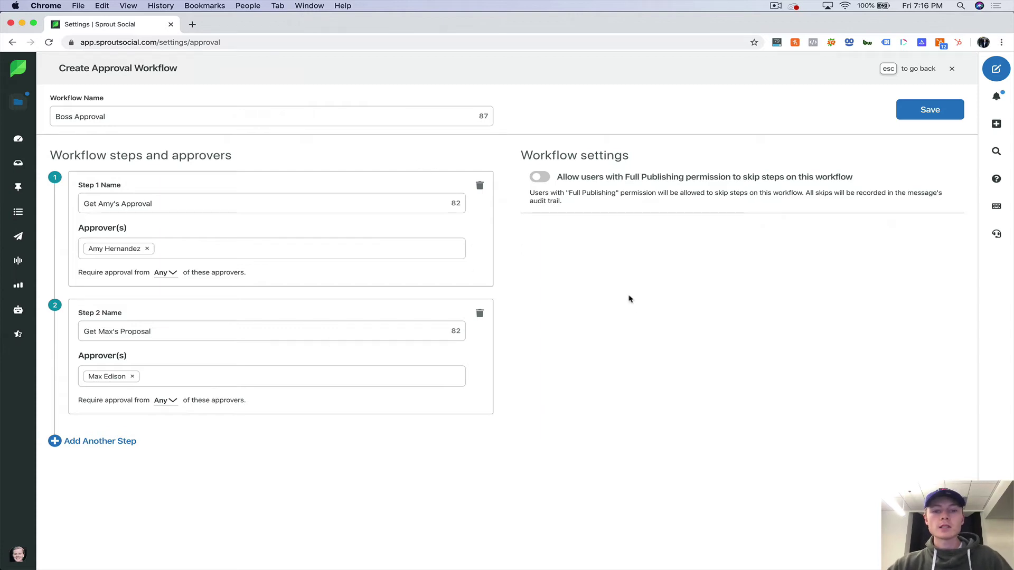
# Turn the option letting full publishers skip workflow steps on, then back off
pyautogui.moveTo(578, 204); pyautogui.dragTo(521, 152)
pyautogui.click(522, 152)
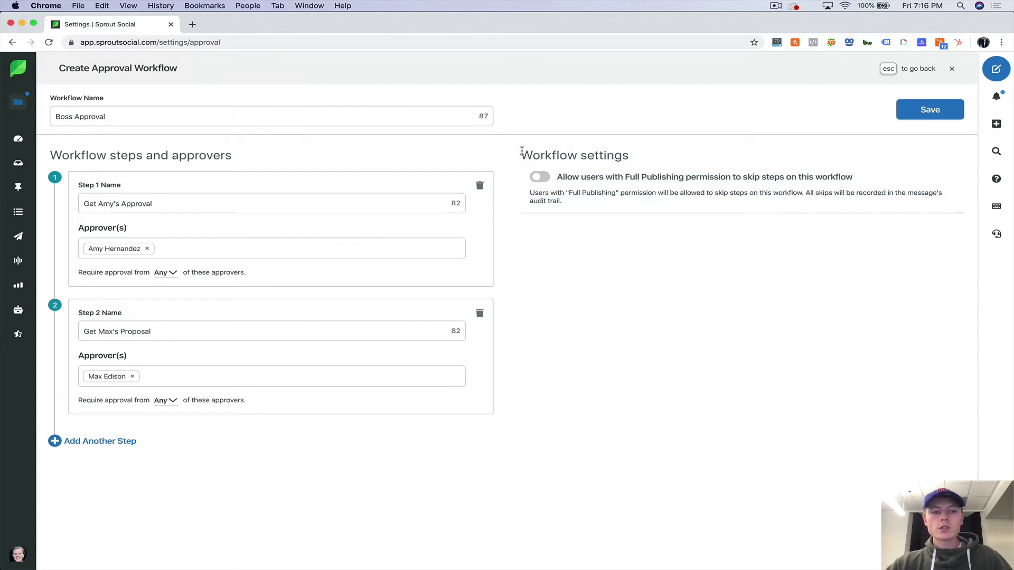
pyautogui.click(538, 180)
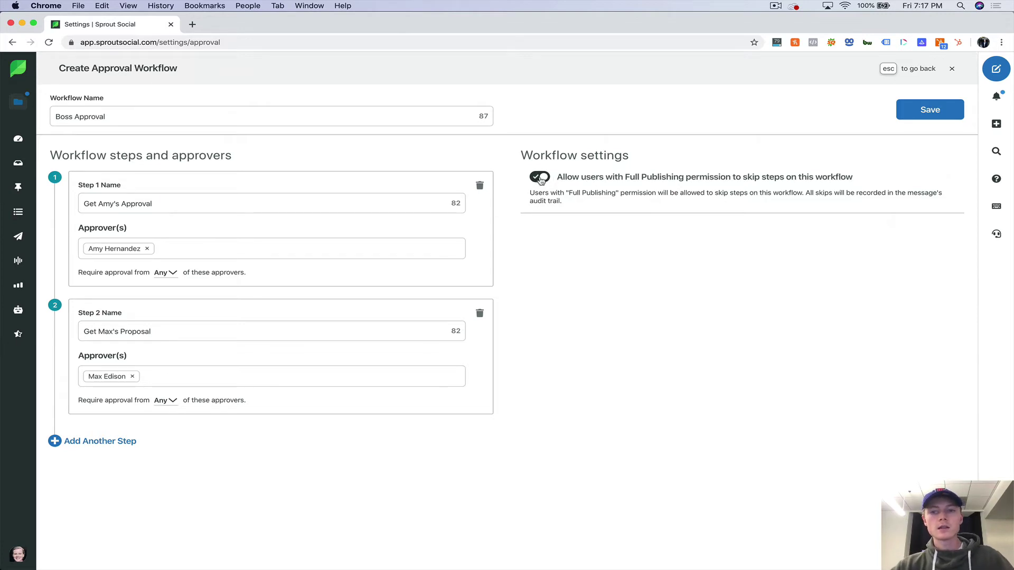
pyautogui.click(542, 180)
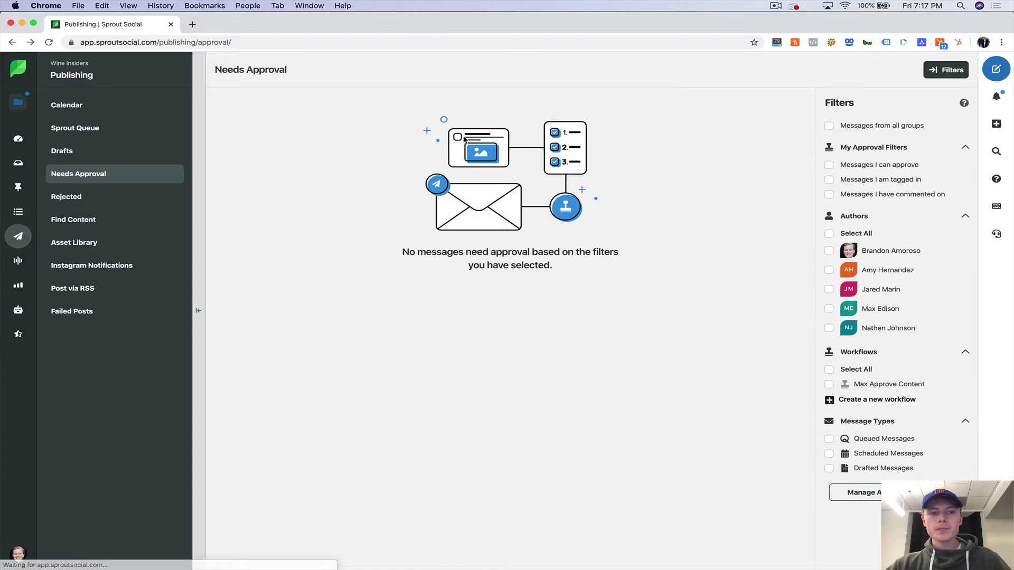
# Start a blank new post from the Needs Approval page
pyautogui.click(996, 69)
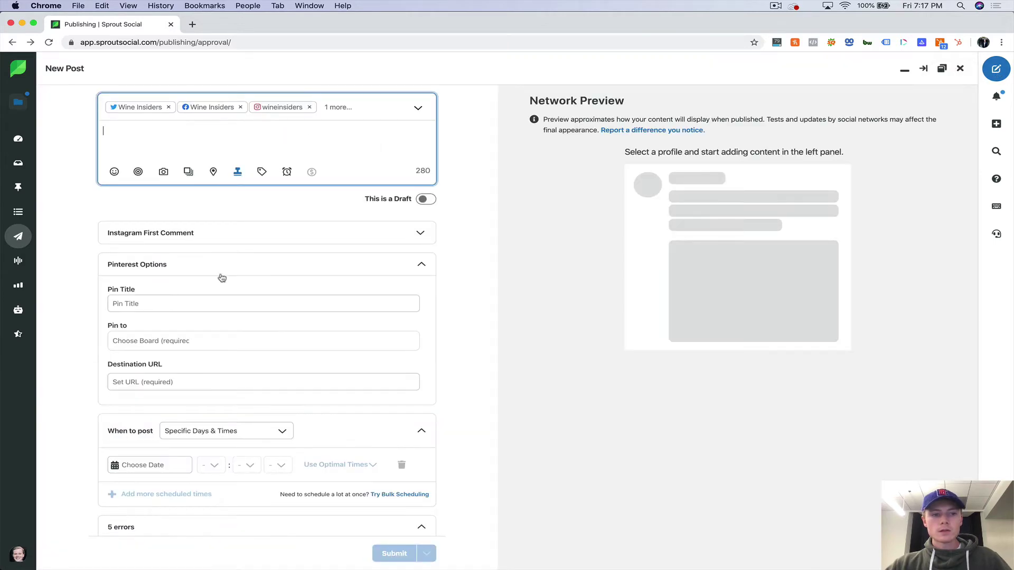
# Attach an image to the post and apply the Max Approve Content approval workflow
pyautogui.click(405, 110)
pyautogui.click(404, 111)
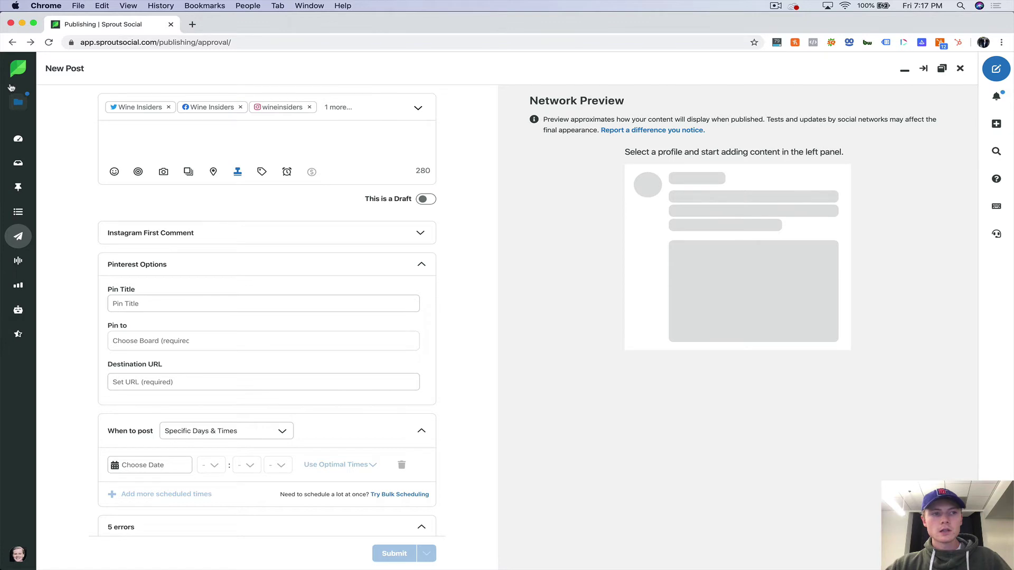
pyautogui.moveTo(391, 201); pyautogui.dragTo(333, 163)
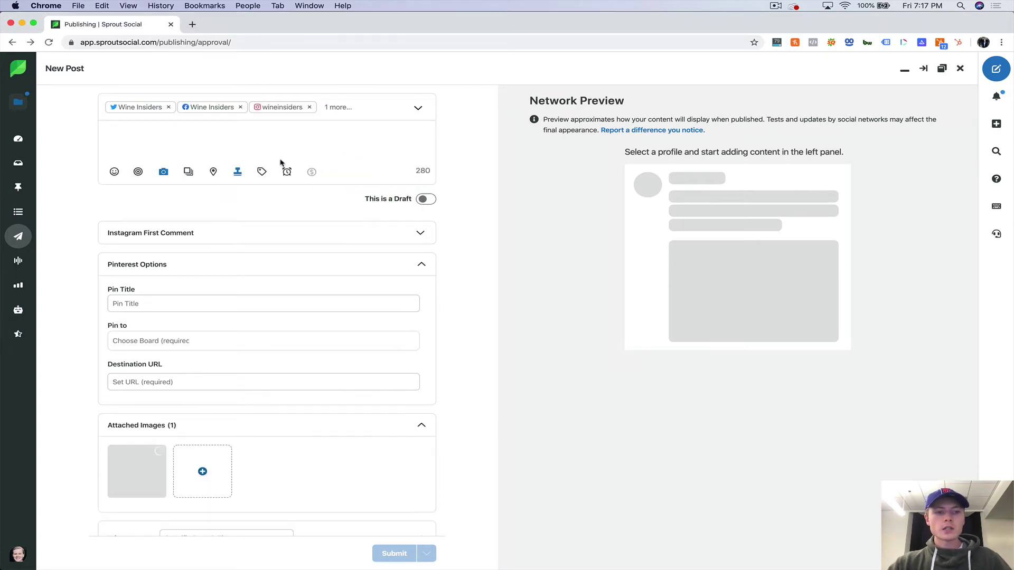
pyautogui.click(236, 173)
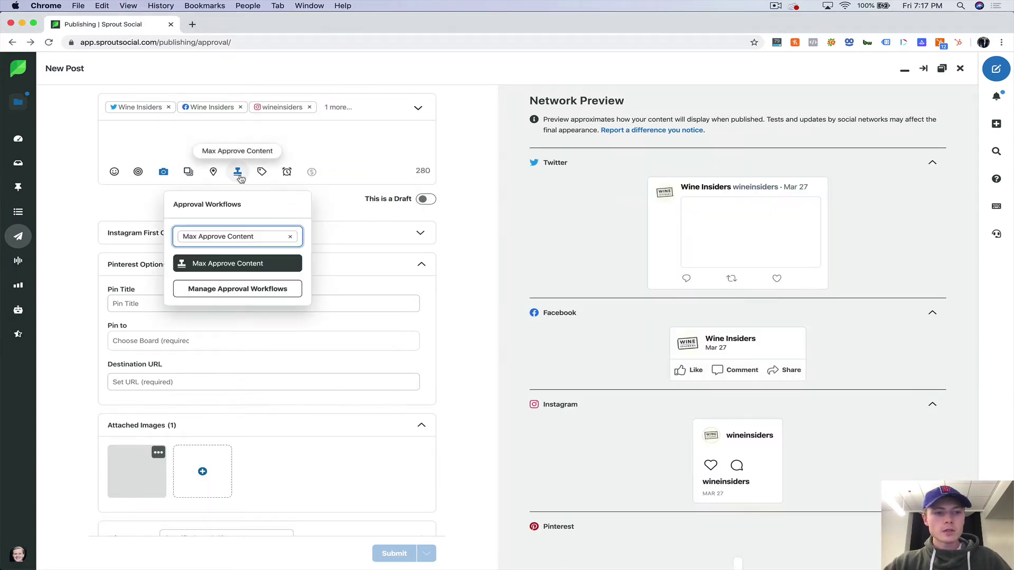
pyautogui.click(245, 267)
pyautogui.click(344, 140)
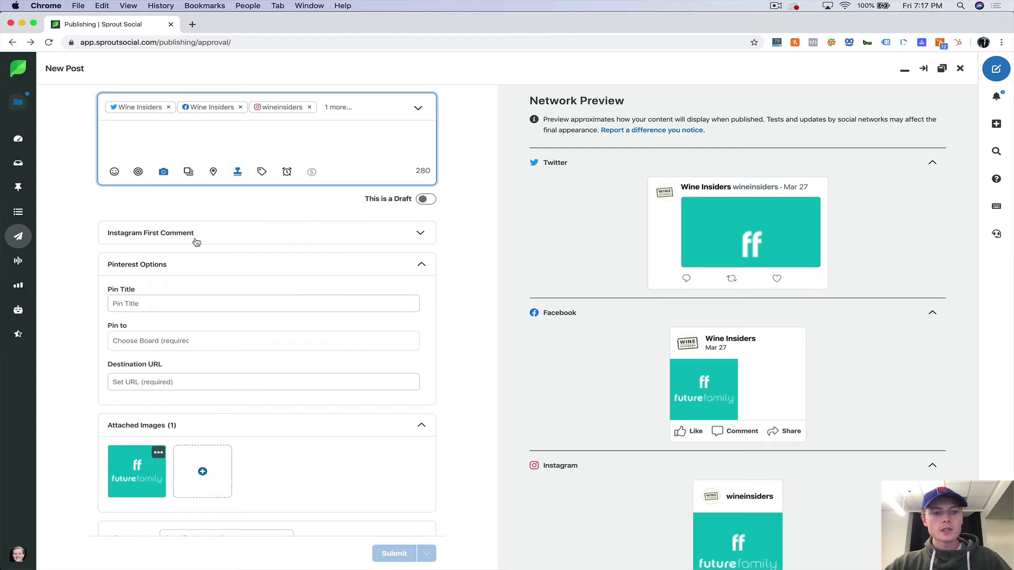
# Expand the Instagram First Comment section and pin the post to the Wine board
pyautogui.scroll(-1, 206, 227)
pyautogui.scroll(-4, 213, 218)
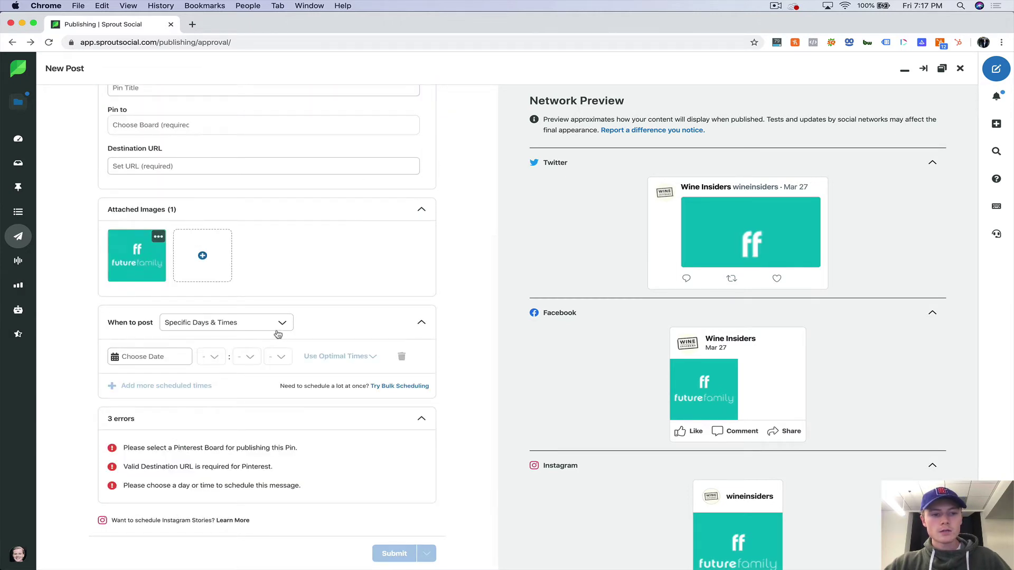
pyautogui.scroll(4, 271, 239)
pyautogui.scroll(-4, 271, 238)
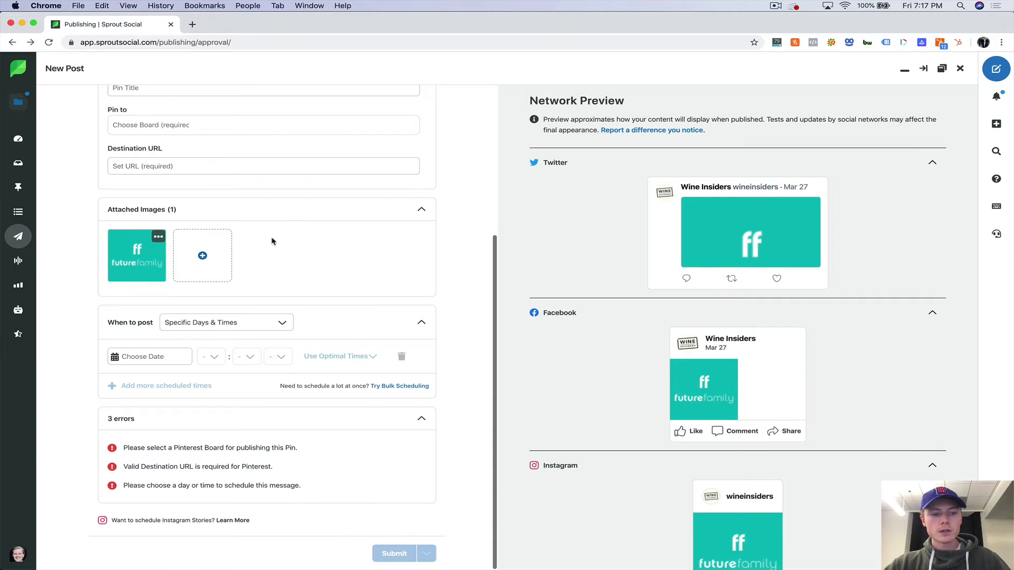
pyautogui.scroll(1, 272, 242)
pyautogui.scroll(4, 271, 239)
pyautogui.click(243, 240)
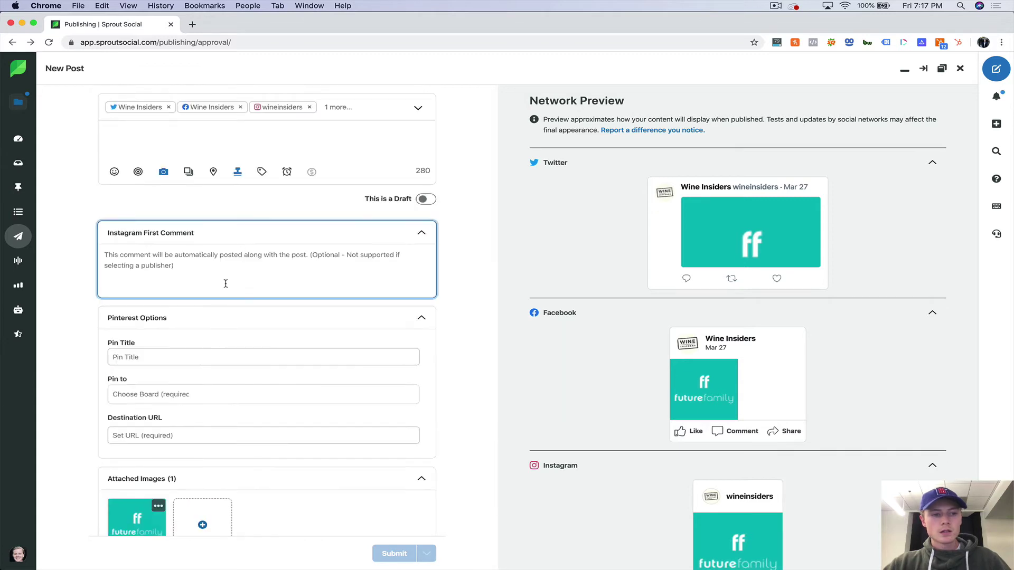
pyautogui.click(200, 356)
pyautogui.click(317, 397)
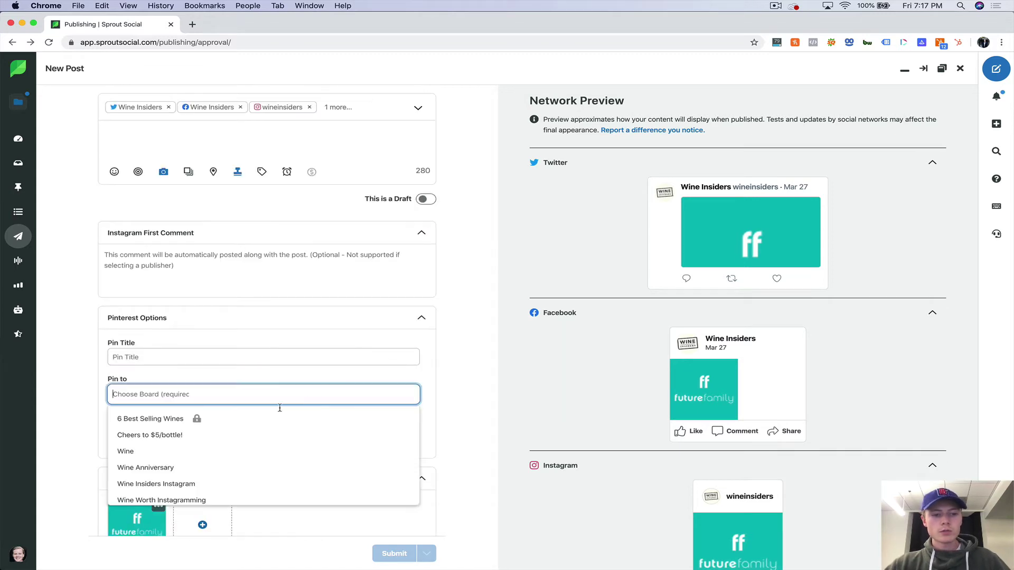
pyautogui.click(208, 450)
pyautogui.scroll(-5, 448, 297)
pyautogui.click(448, 299)
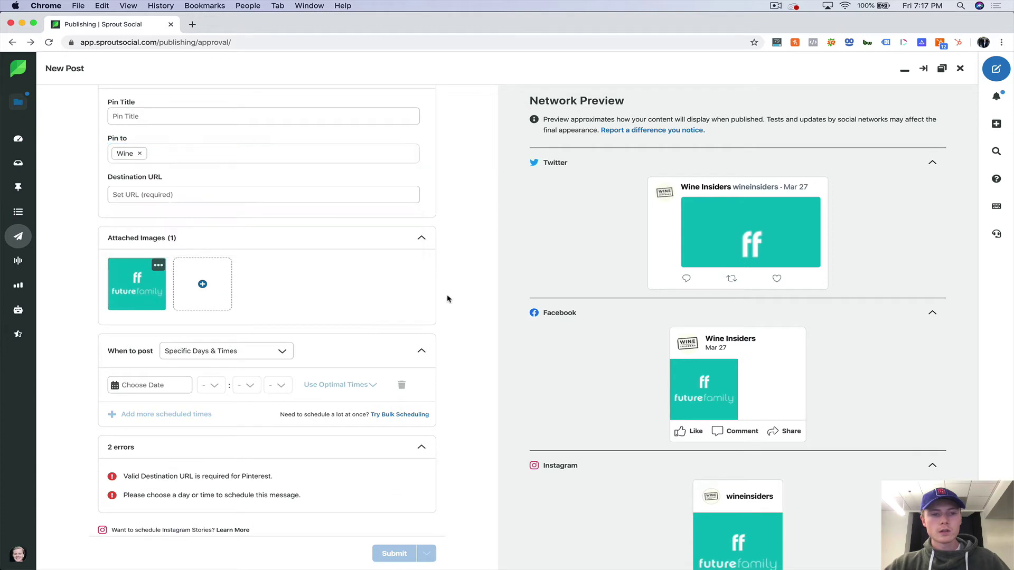
# Fill in the suggested destination URL and schedule the post for March 28 at 10:18 am
pyautogui.click(214, 194)
pyautogui.click(233, 218)
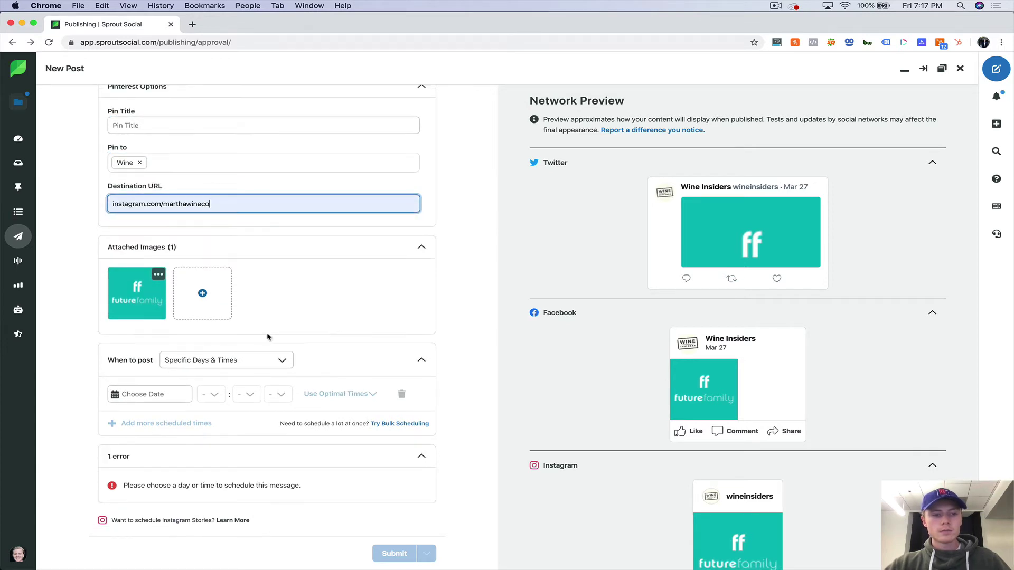
pyautogui.click(158, 391)
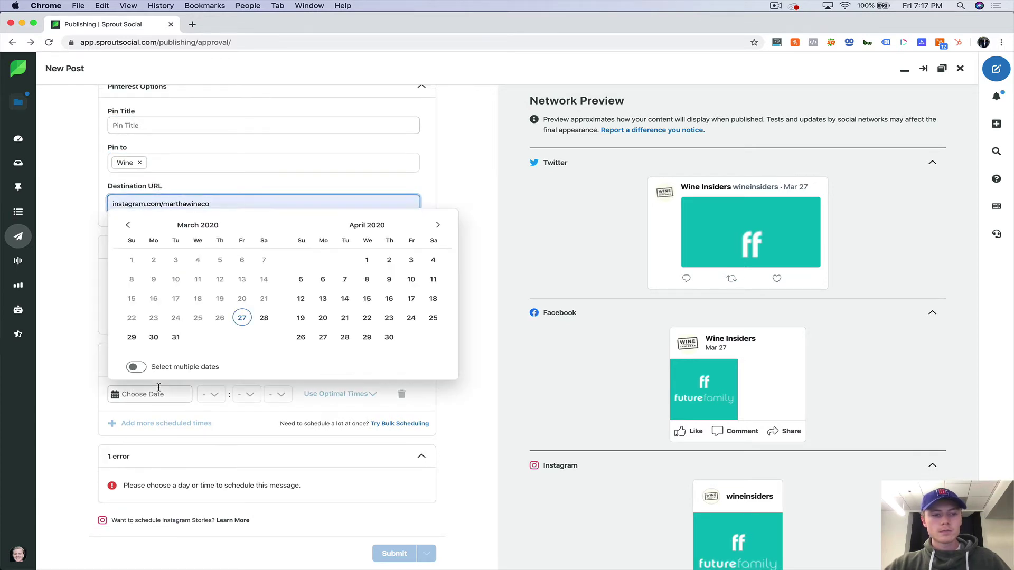
pyautogui.click(259, 319)
pyautogui.click(352, 462)
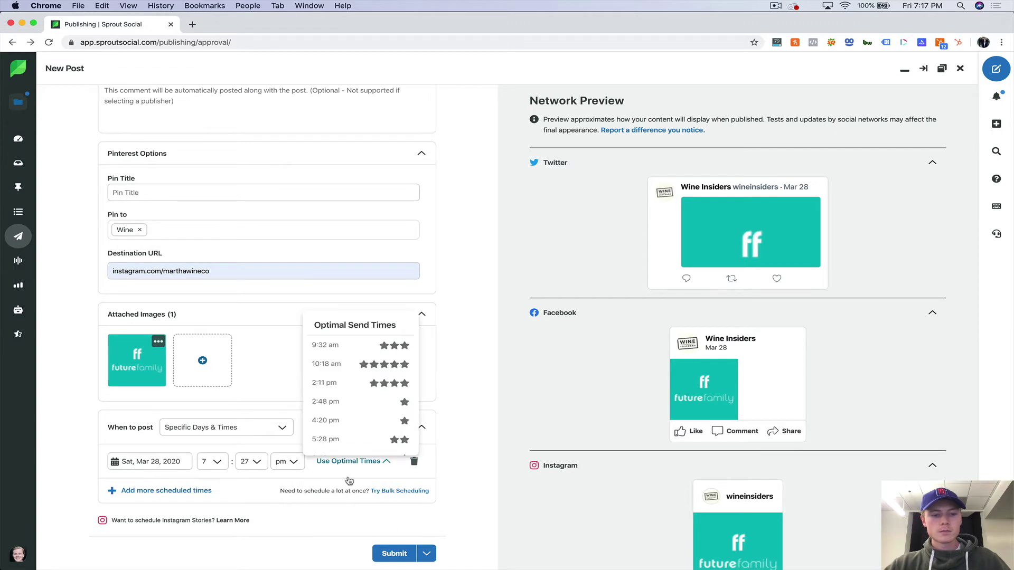
pyautogui.click(370, 366)
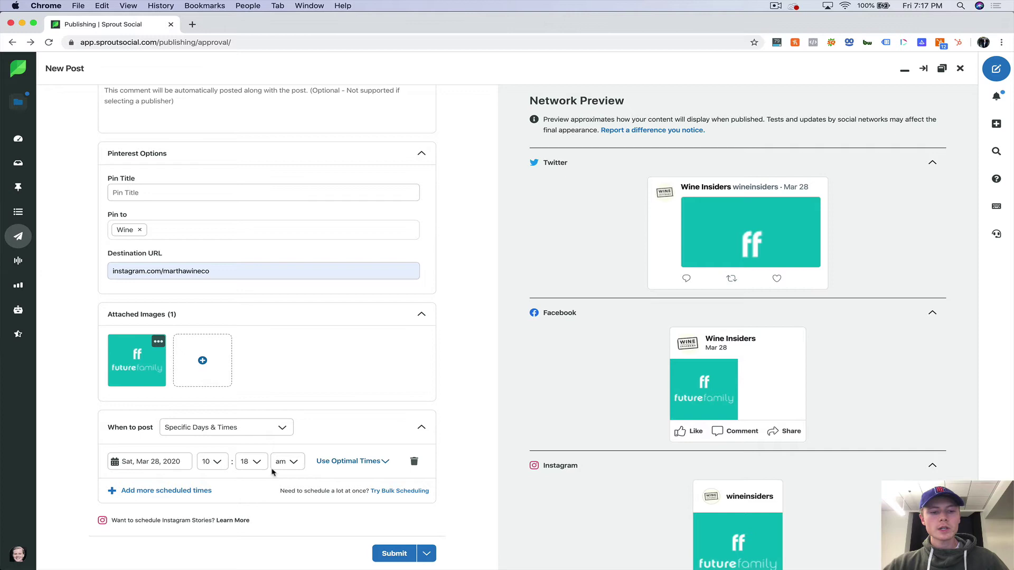
# Write 'test test test' as the post text, add the first comment '#test', and fill the pin title
pyautogui.scroll(3, 367, 467)
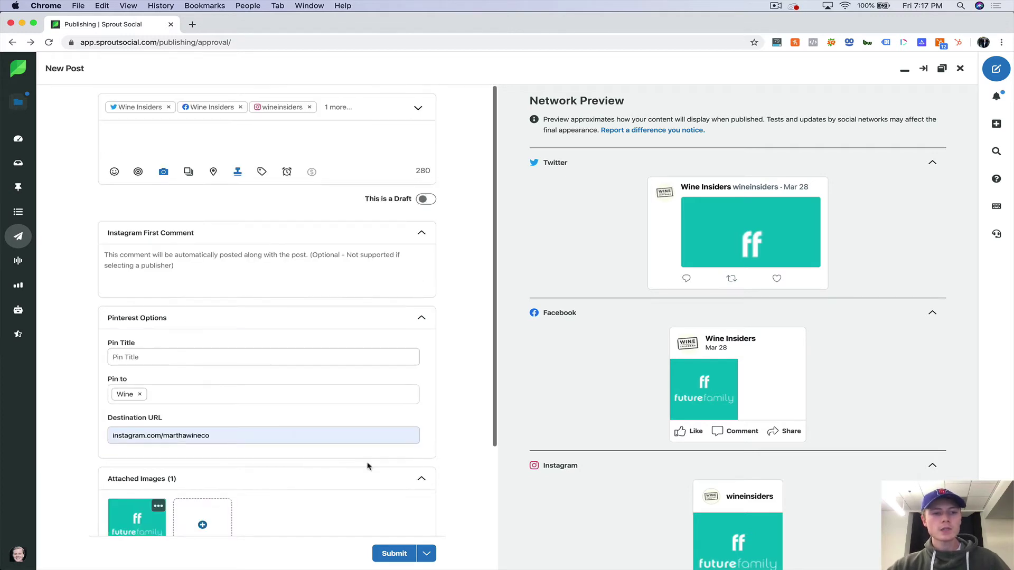
pyautogui.click(191, 158)
pyautogui.write('test')
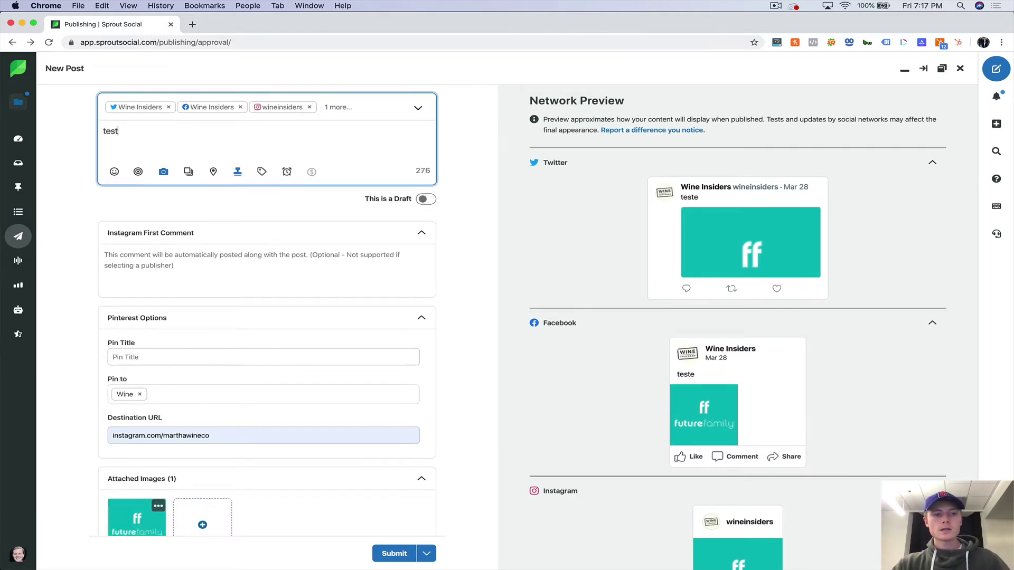
pyautogui.write(' test test')
pyautogui.click(204, 255)
pyautogui.write('#')
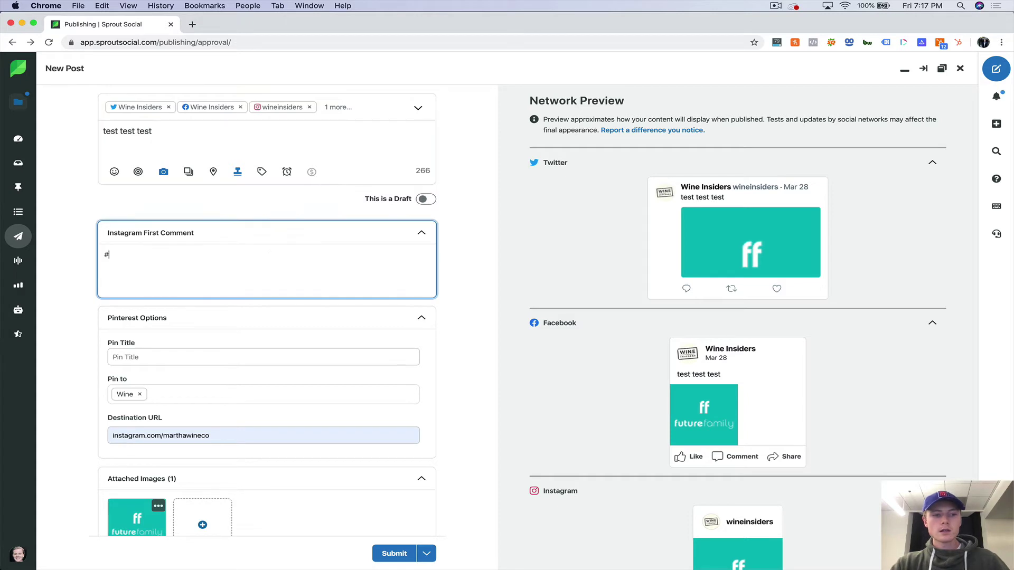
pyautogui.write('test')
pyautogui.click(481, 230)
pyautogui.scroll(-3, 317, 254)
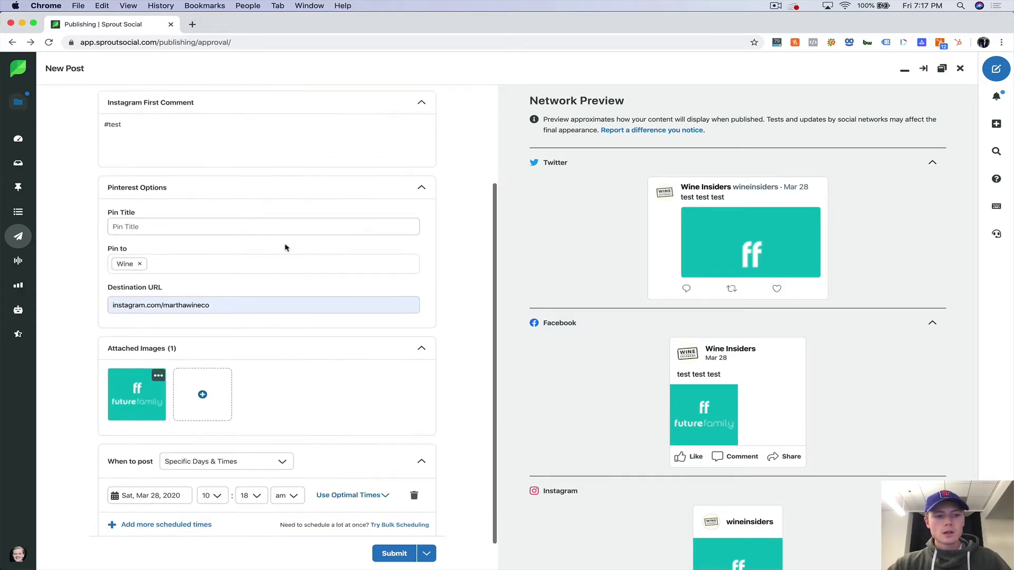
pyautogui.click(273, 227)
pyautogui.write('test')
pyautogui.click(443, 289)
# Submit the post for approval
pyautogui.scroll(-2, 407, 268)
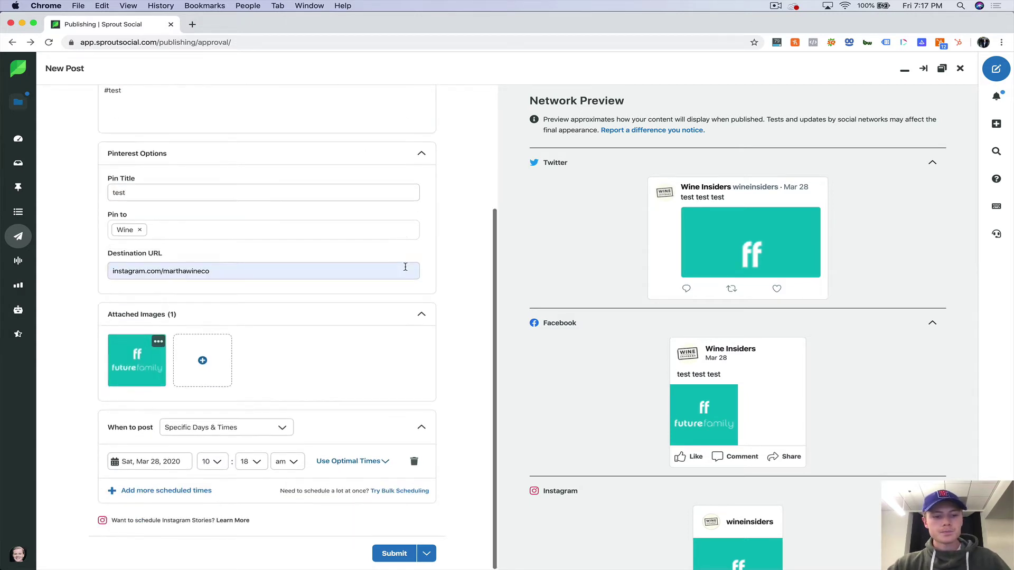
pyautogui.click(427, 560)
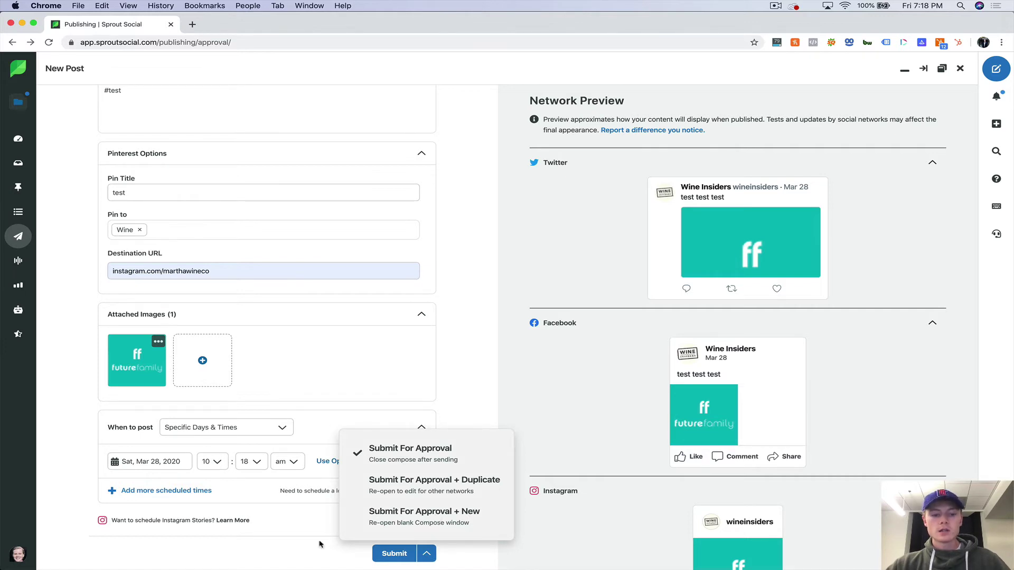
pyautogui.click(386, 557)
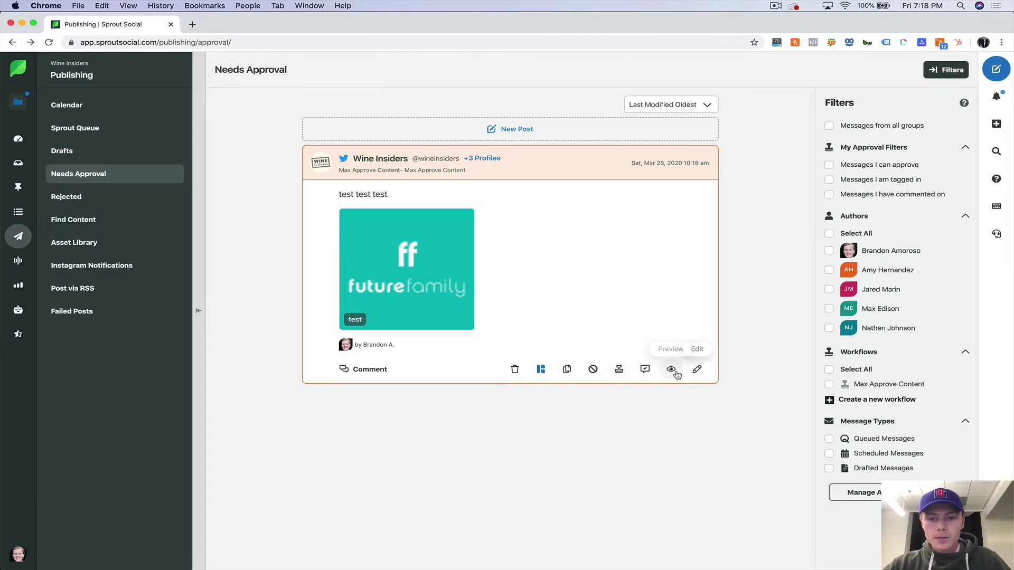
# Tag a searched teammate and post the internal comment 'please take a look at this - test'
pyautogui.click(646, 371)
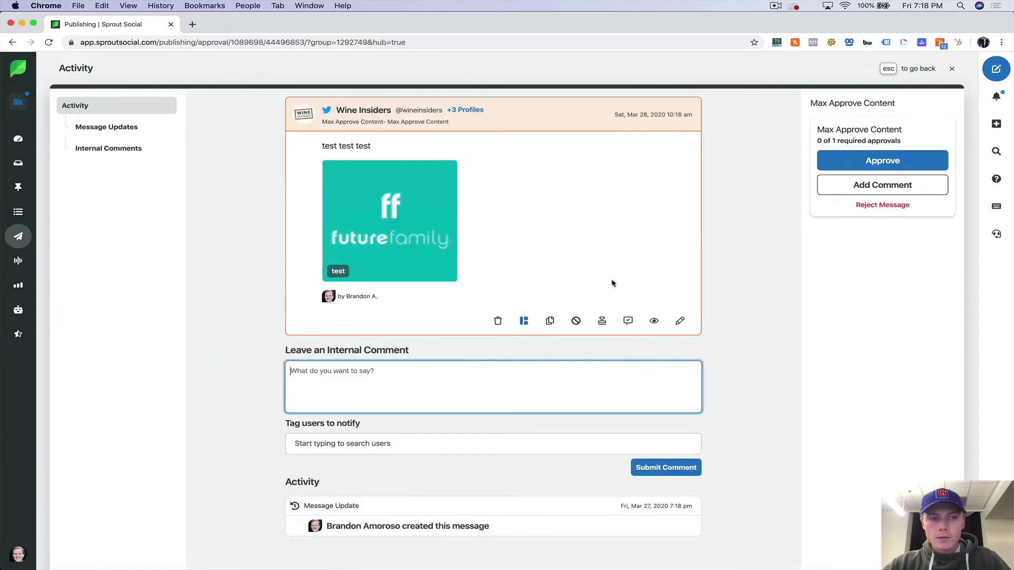
pyautogui.write('@amy')
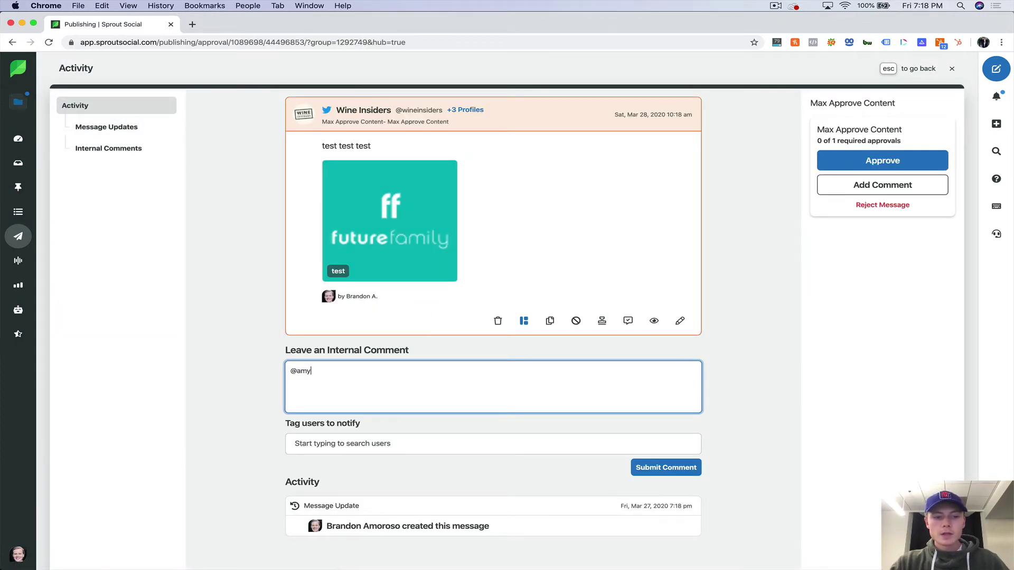
pyautogui.press('super+a')
pyautogui.press('BackSpace')
pyautogui.click(439, 444)
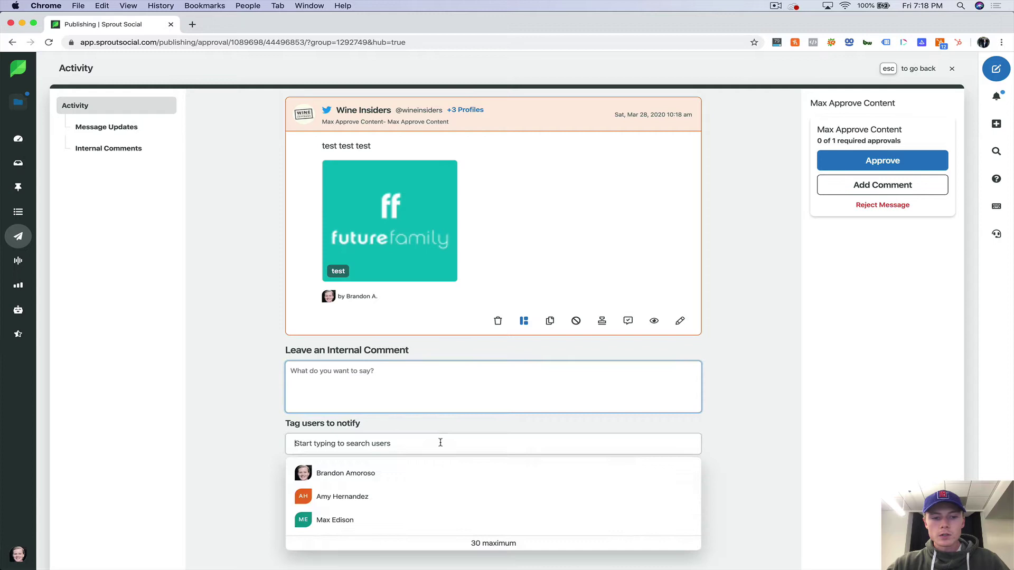
pyautogui.write('amy')
pyautogui.click(385, 475)
pyautogui.click(452, 389)
pyautogui.write('please take a look at this')
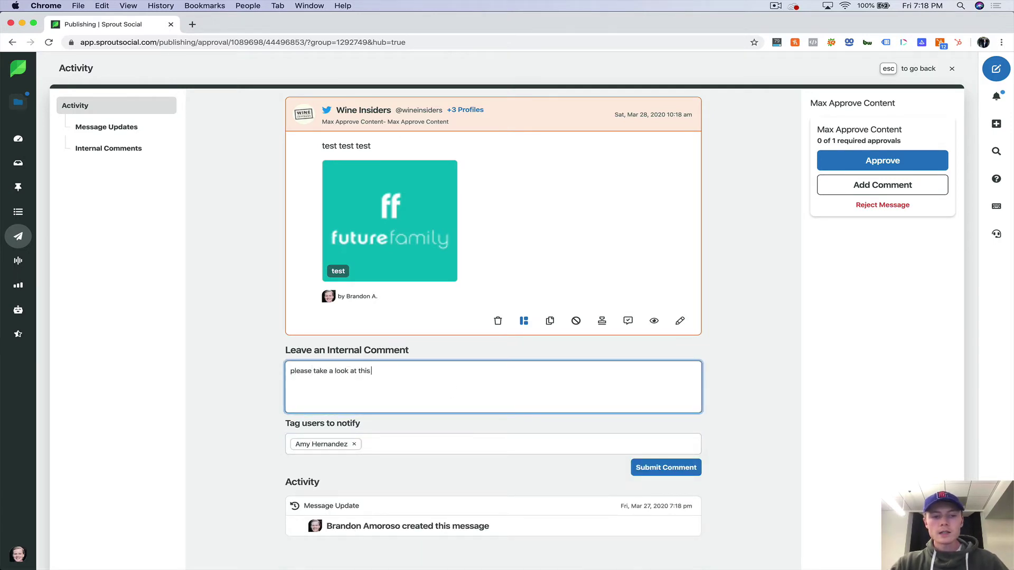
pyautogui.write(' - test')
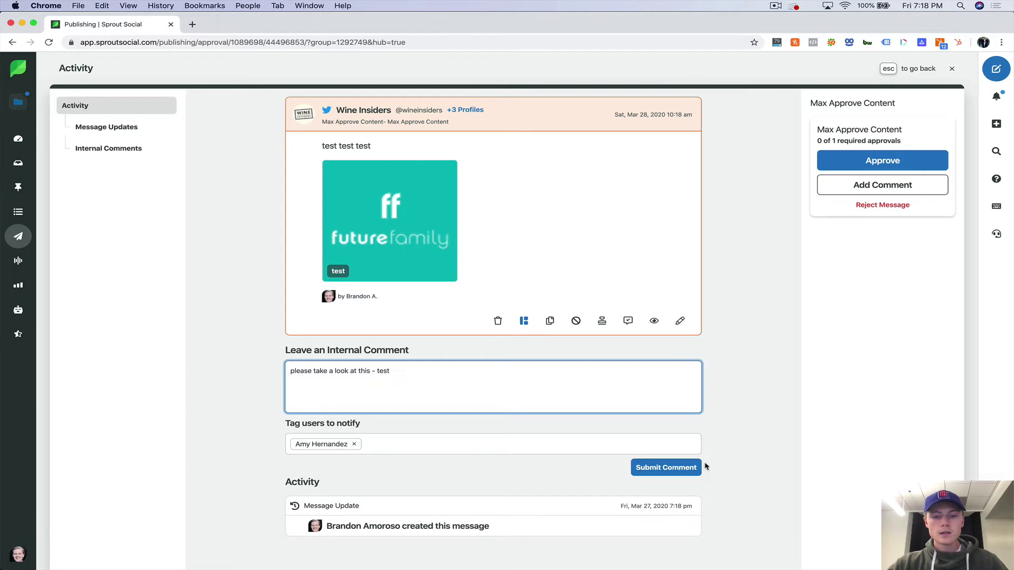
pyautogui.click(673, 472)
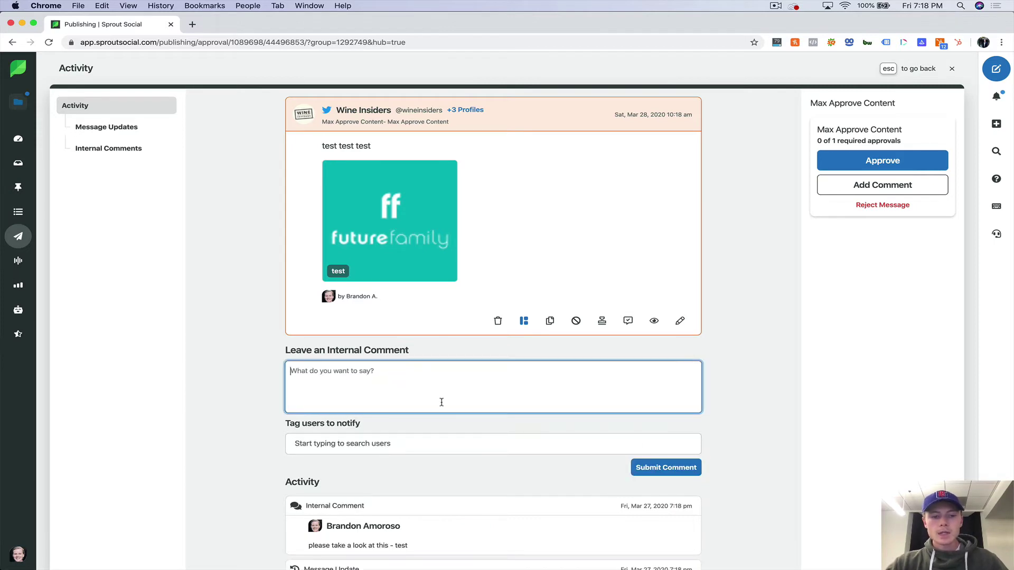
pyautogui.scroll(-2, 442, 401)
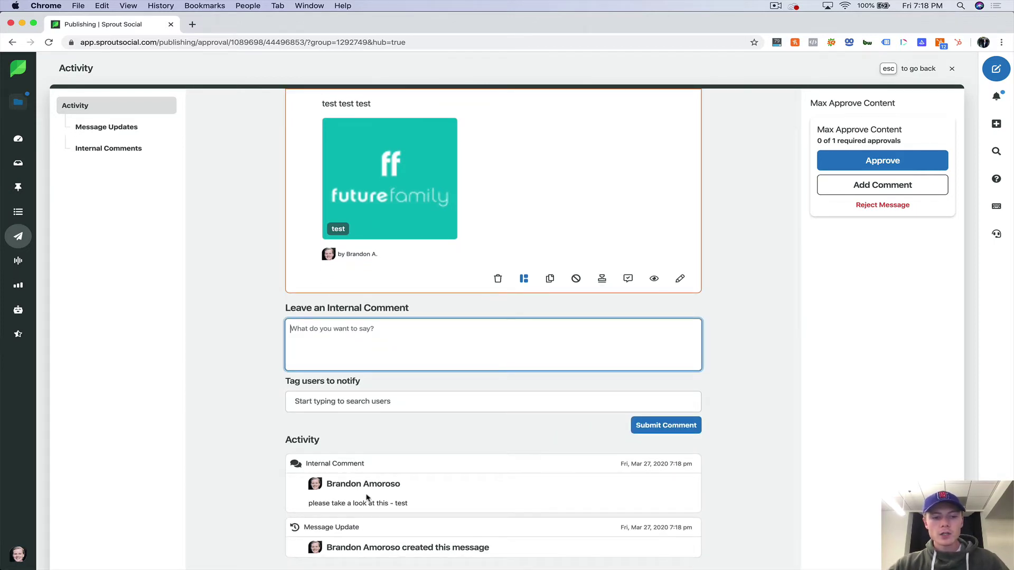
pyautogui.scroll(2, 410, 457)
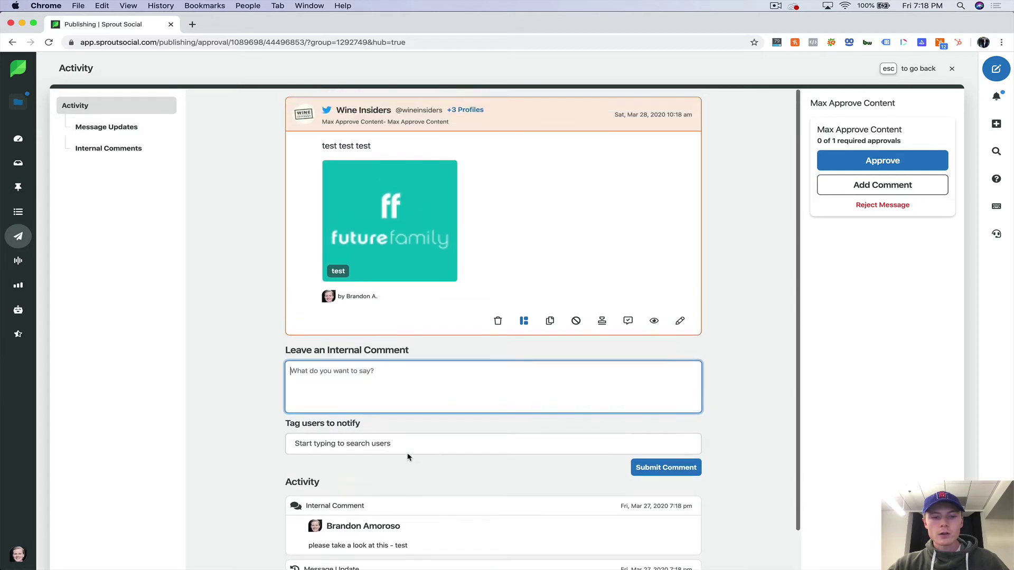
# Use Reject Message on the test post, enter the note 'rejected', and continue
pyautogui.click(865, 207)
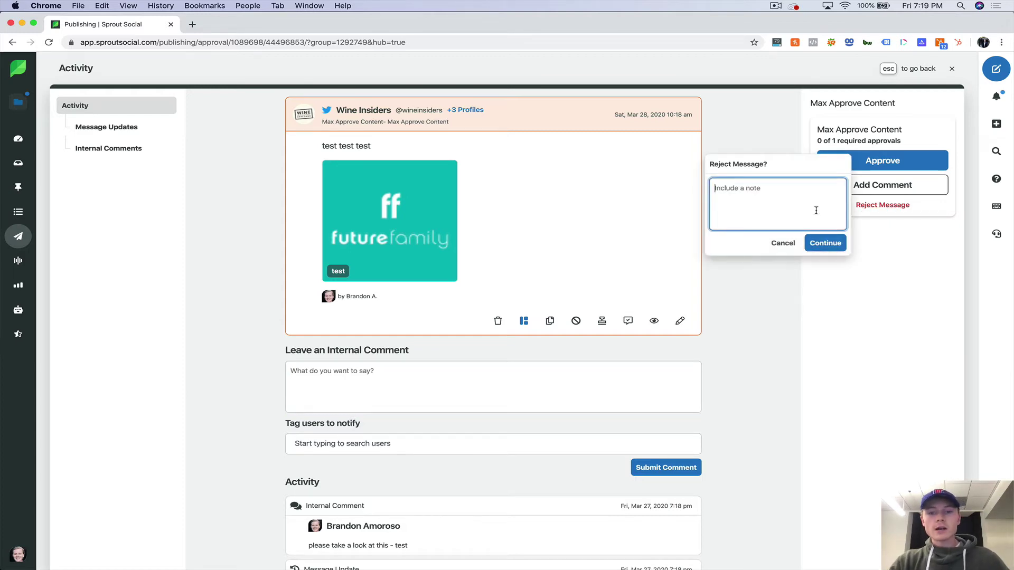
pyautogui.write('rejected')
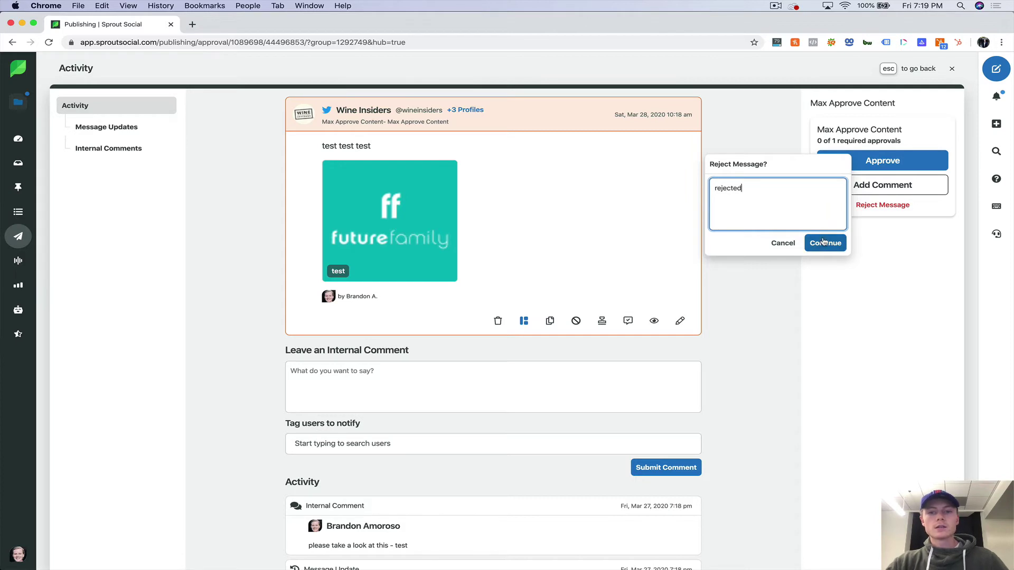
pyautogui.click(825, 242)
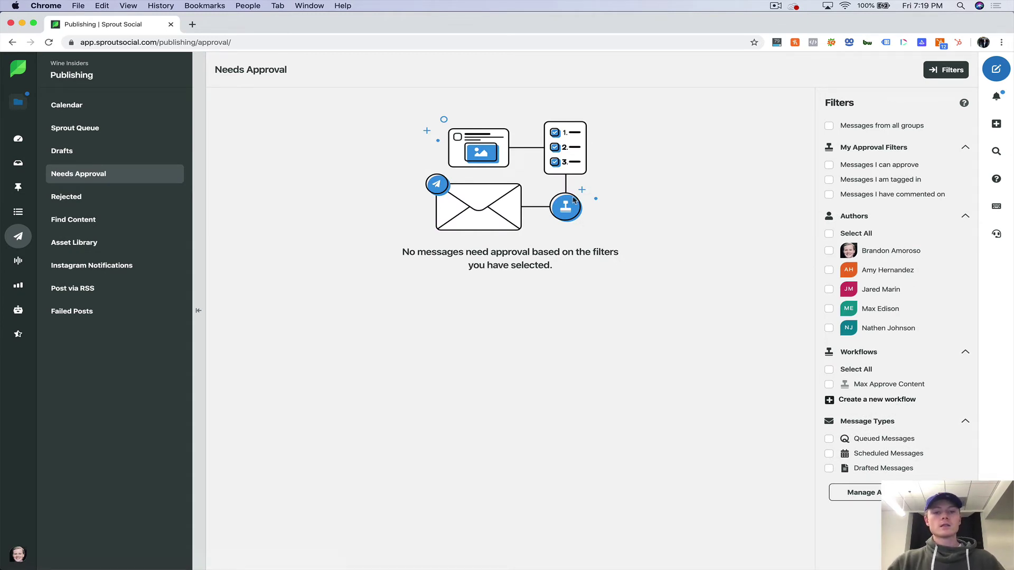
# Reopen the Needs Approval list and open the account menu from the bottom-left avatar
pyautogui.click(110, 177)
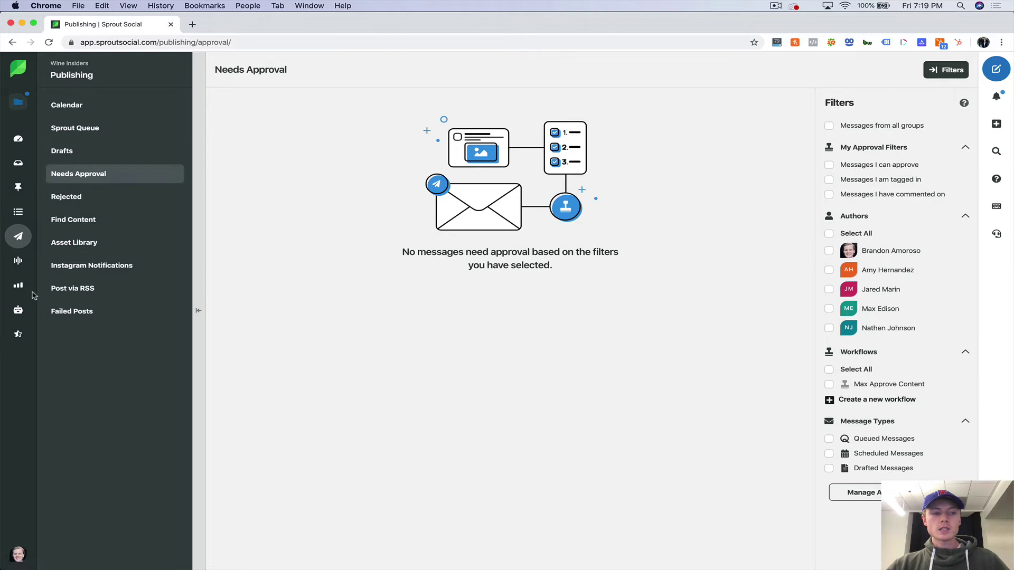
pyautogui.moveTo(79, 190)
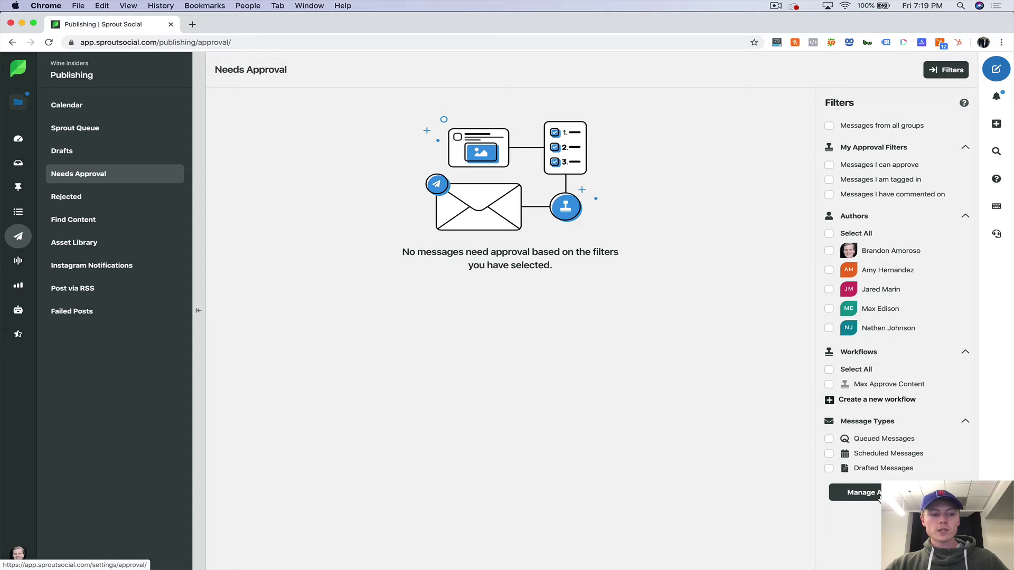
pyautogui.click(18, 554)
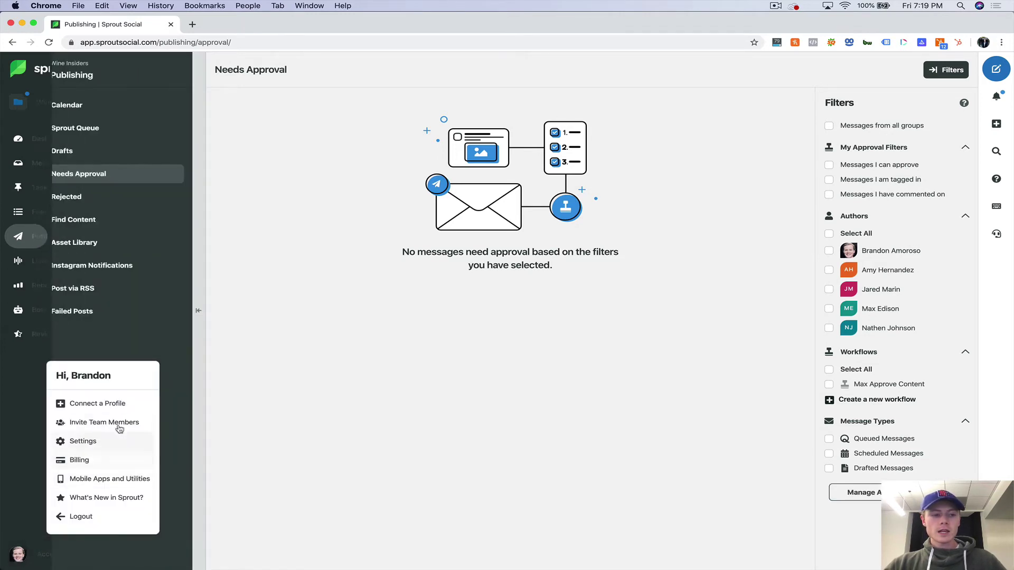
# Open Personal settings from the account menu, then go back to Needs Approval
pyautogui.click(95, 442)
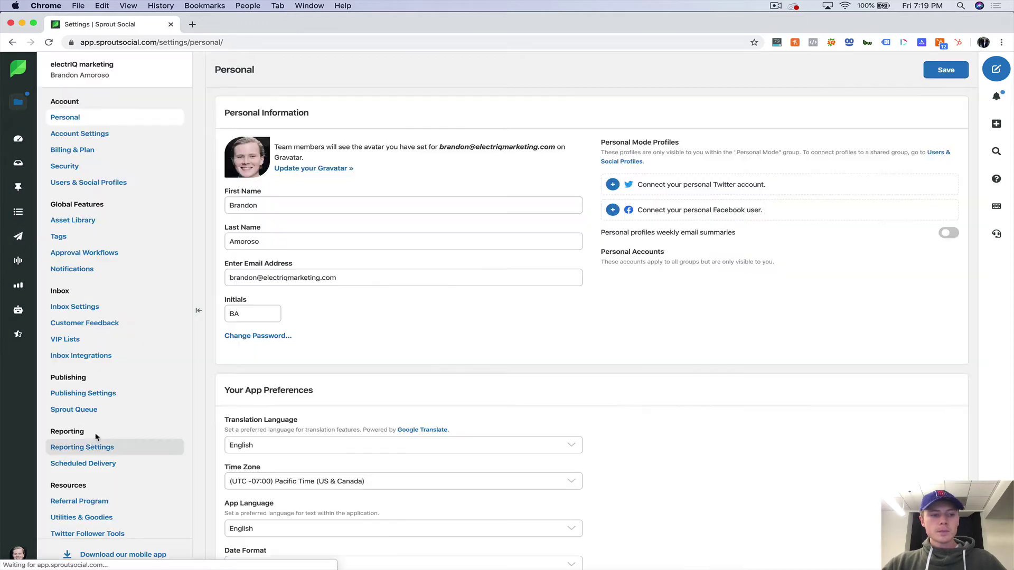
pyautogui.scroll(-1, 120, 330)
pyautogui.scroll(-1, 121, 329)
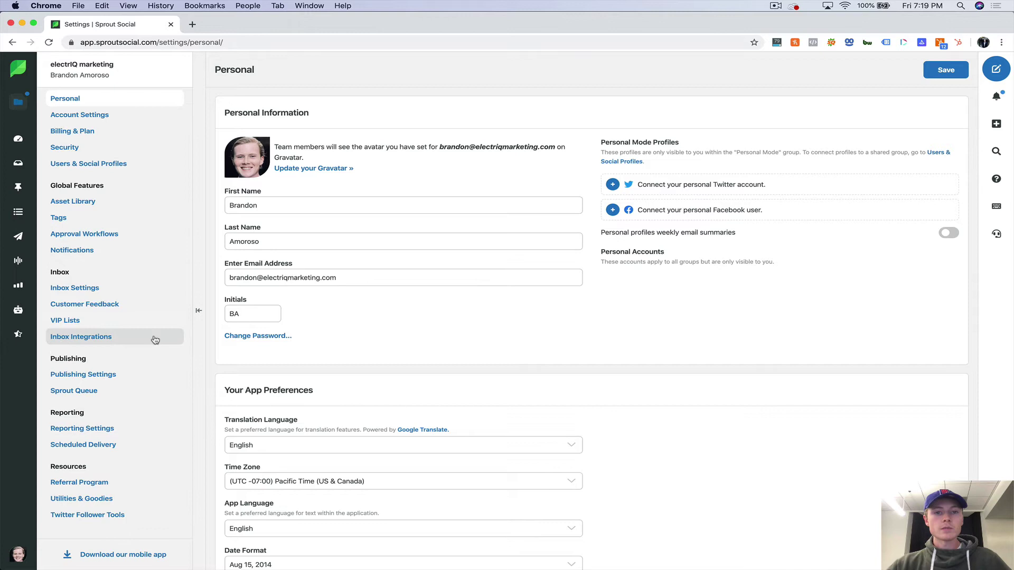
pyautogui.hscroll(-5, 153, 340)
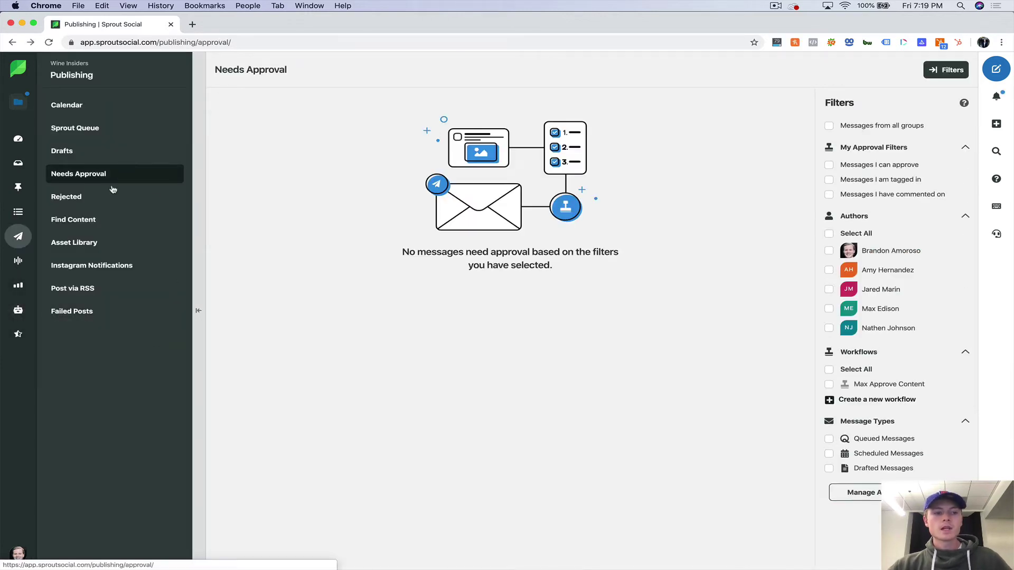
pyautogui.click(109, 198)
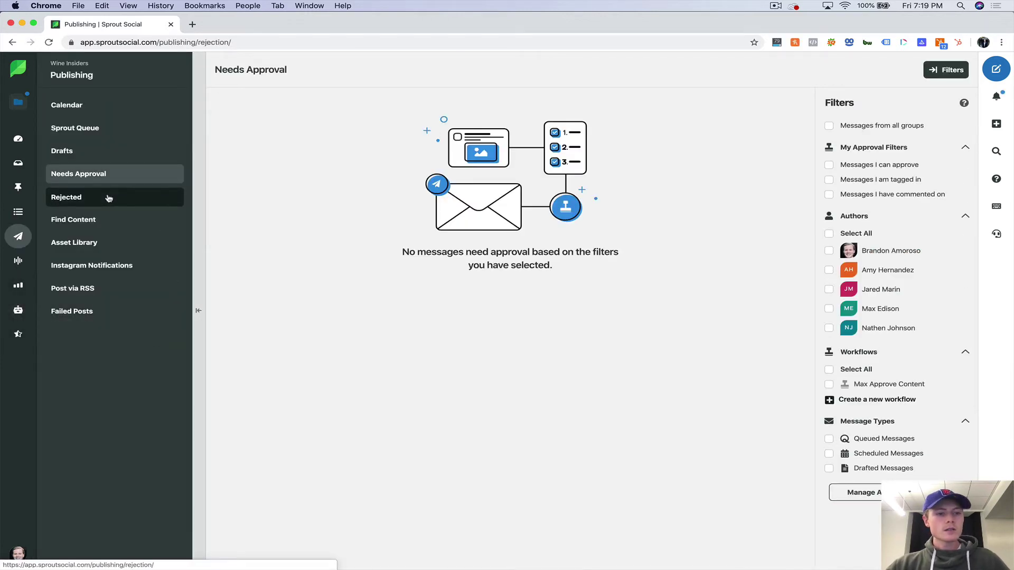
pyautogui.scroll(-1, 384, 257)
pyautogui.scroll(-2, 384, 257)
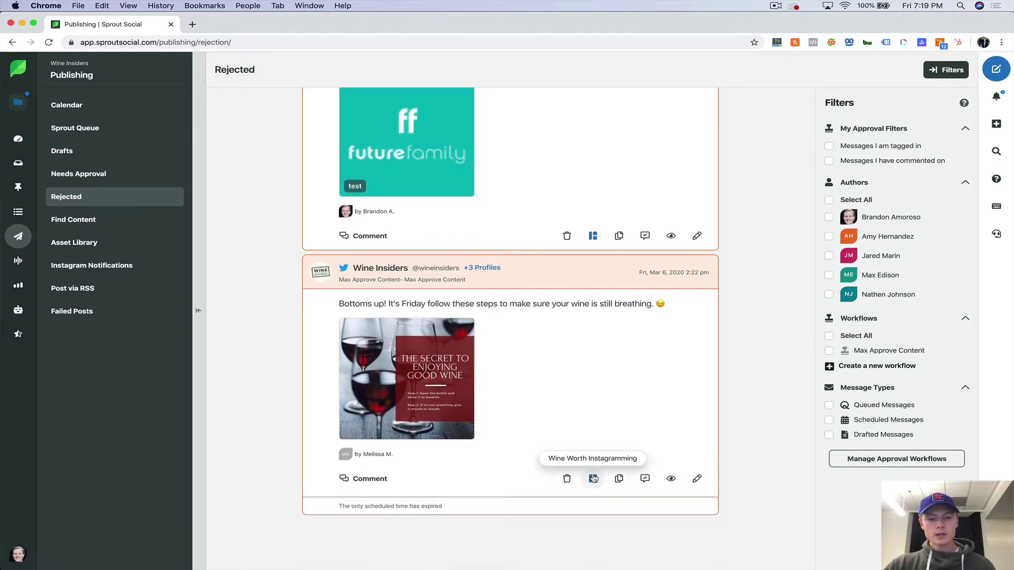
pyautogui.click(649, 484)
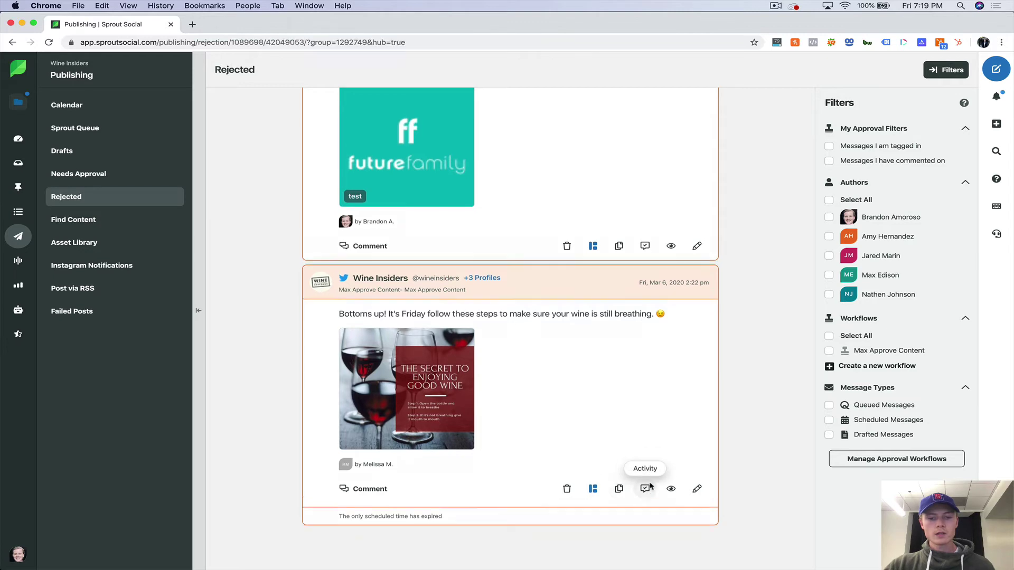
pyautogui.scroll(-5, 502, 272)
pyautogui.scroll(-4, 503, 273)
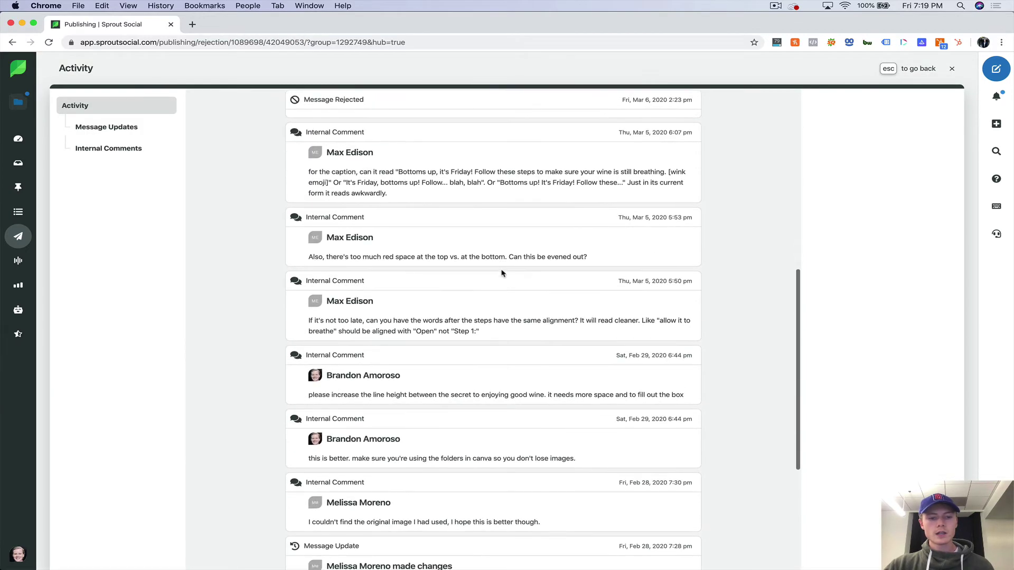
pyautogui.scroll(-5, 627, 307)
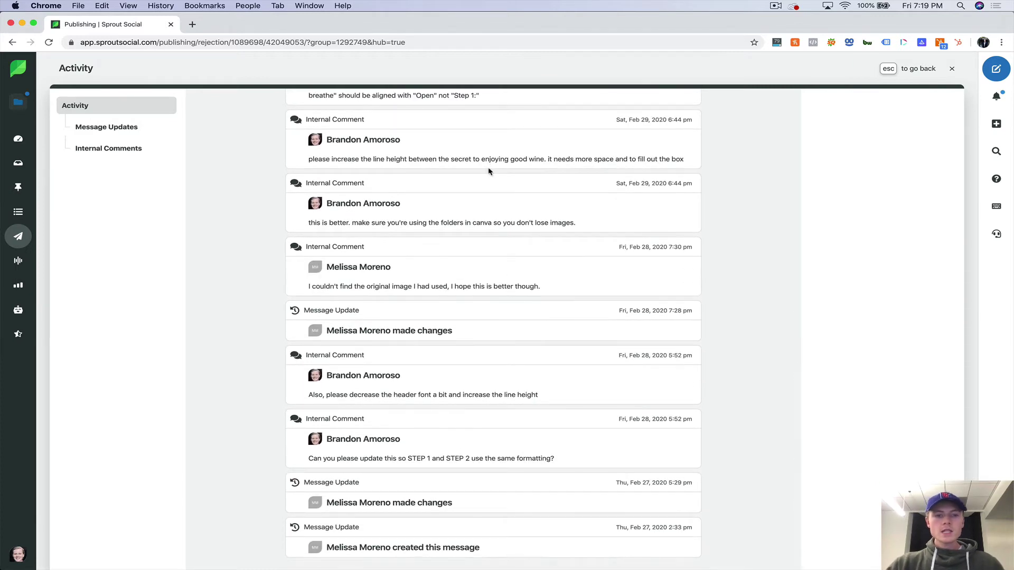
pyautogui.scroll(2, 489, 170)
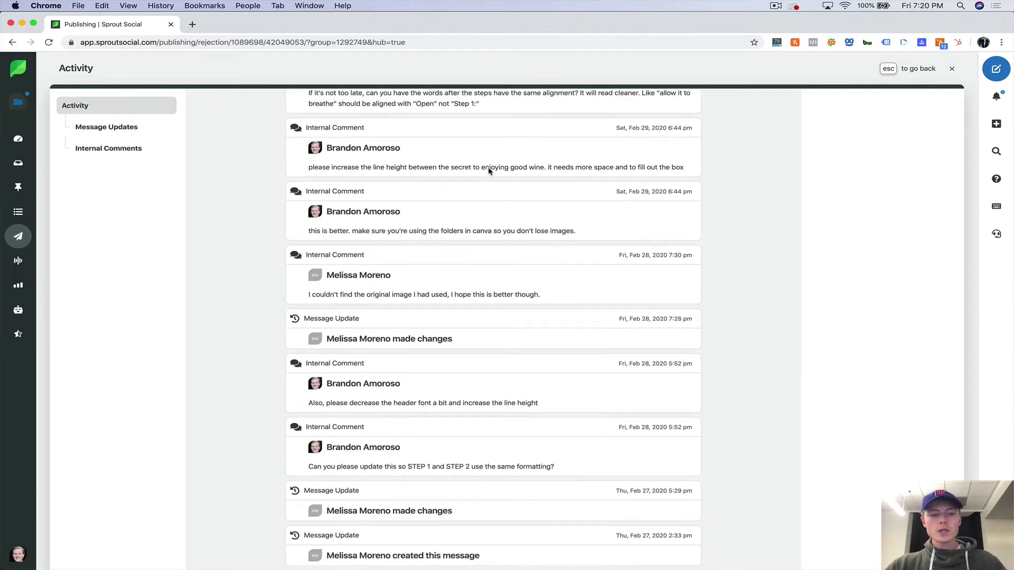
pyautogui.scroll(12, 502, 105)
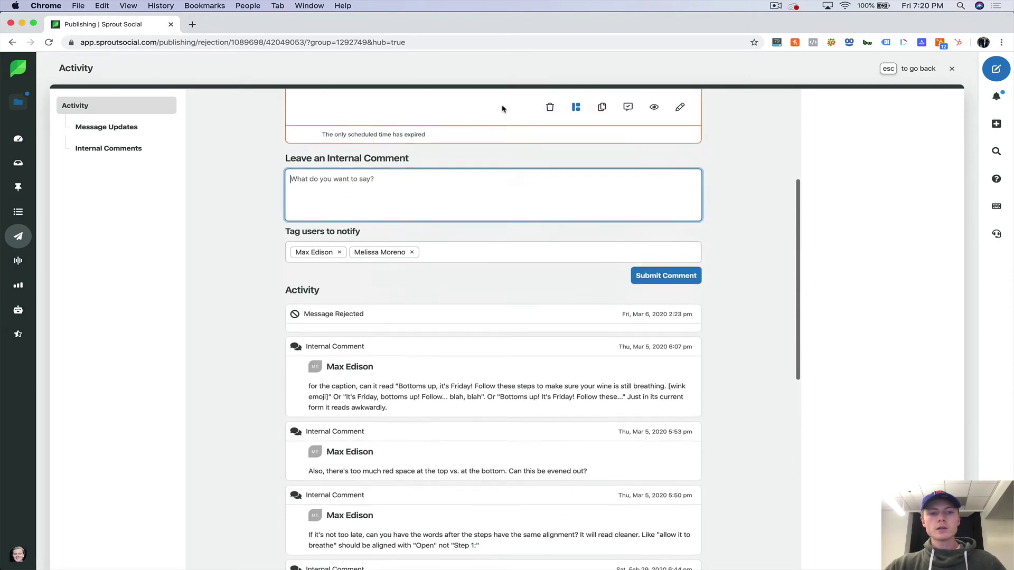
pyautogui.hscroll(-2, 531, 289)
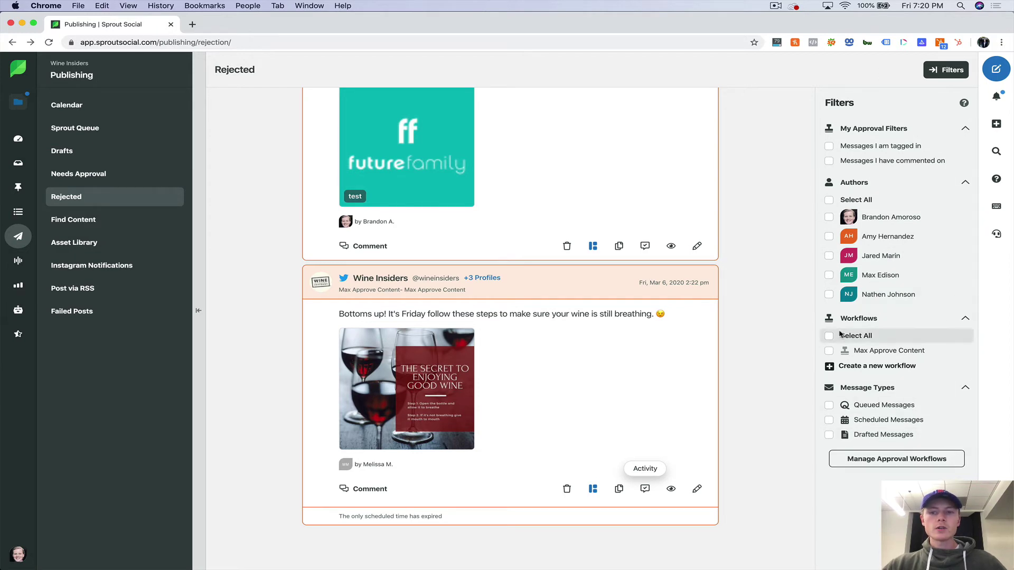
# Apply and then clear an author filter on rejected posts, then go to Find Content
pyautogui.scroll(2, 632, 311)
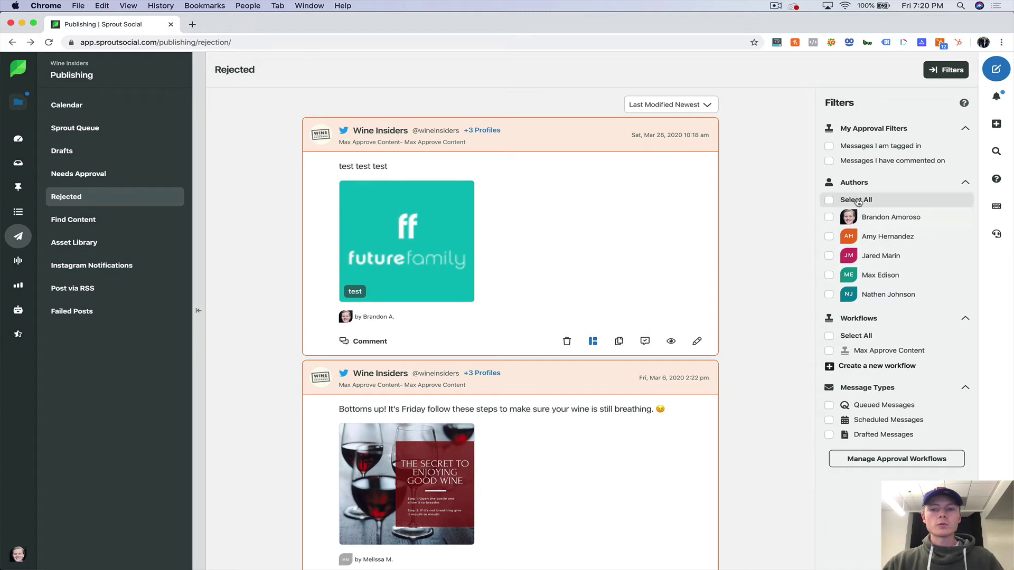
pyautogui.click(830, 217)
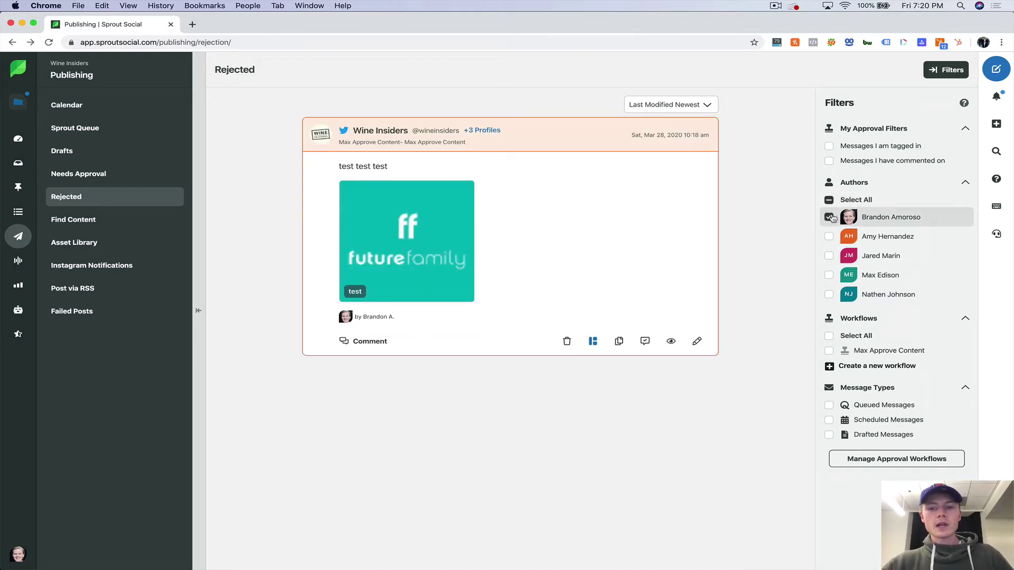
pyautogui.click(830, 217)
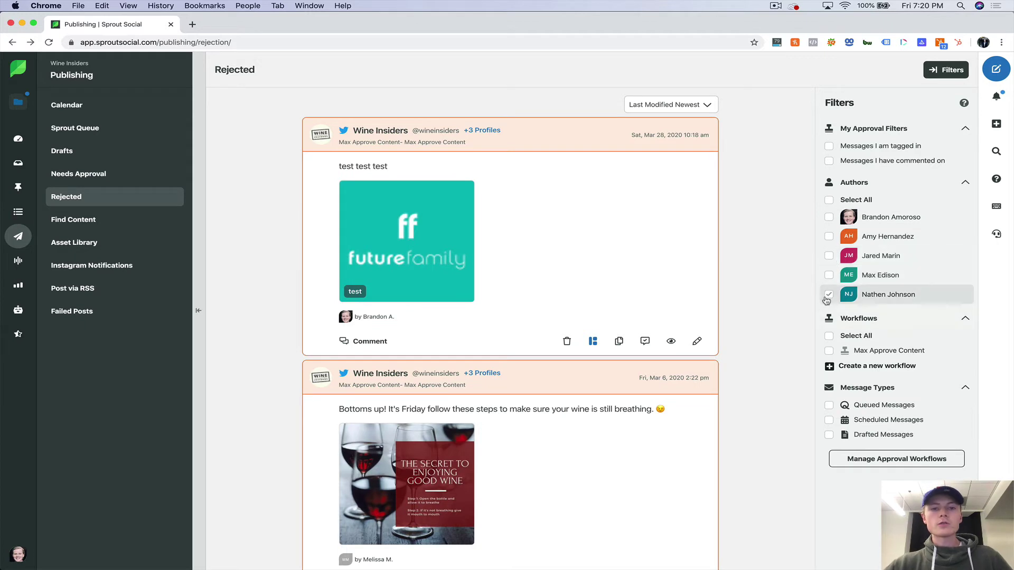
pyautogui.click(109, 227)
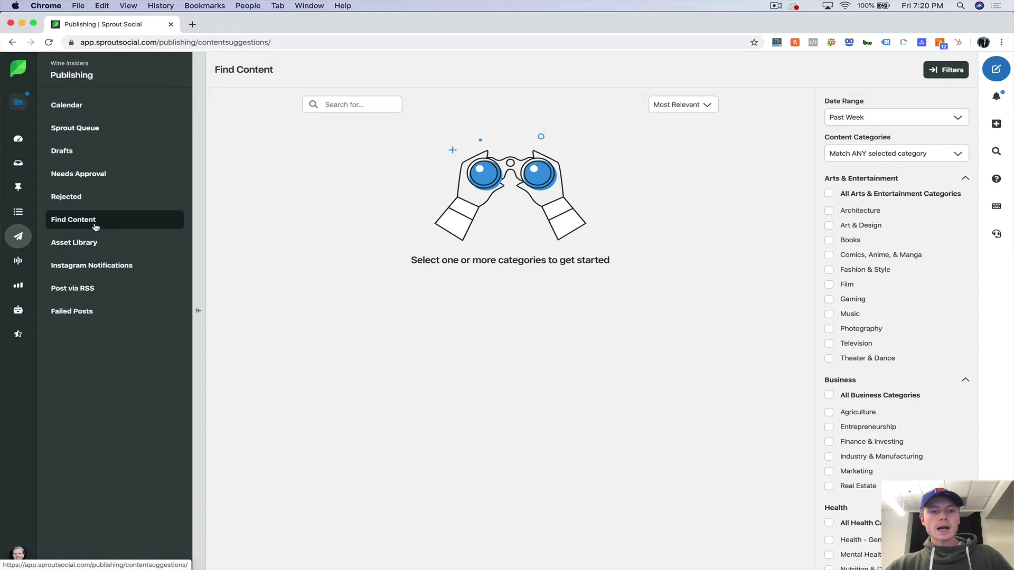
# Search Find Content for 'wine' and browse the past-week article results
pyautogui.click(361, 106)
pyautogui.write('wine')
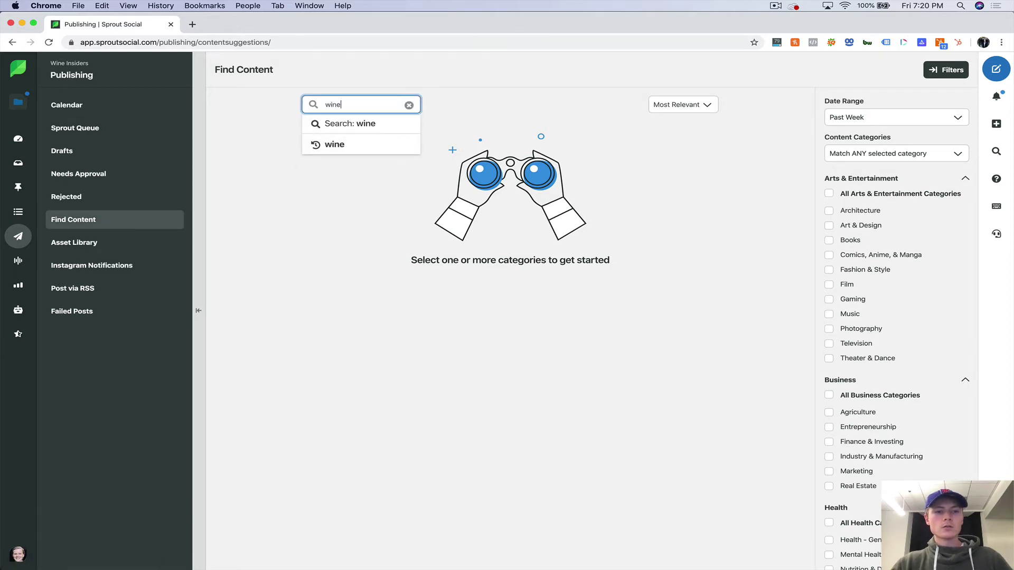
pyautogui.press('Return')
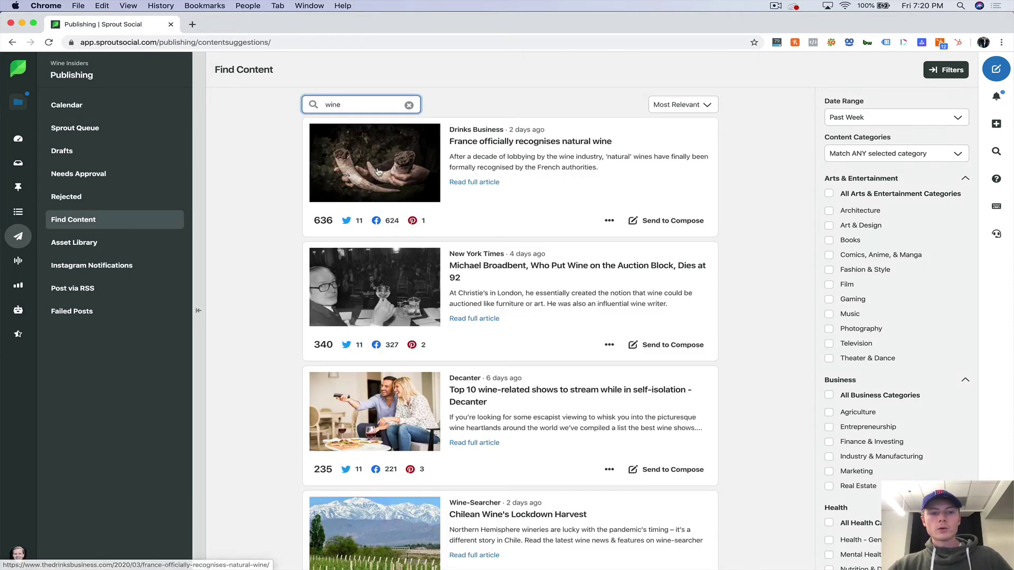
pyautogui.click(286, 197)
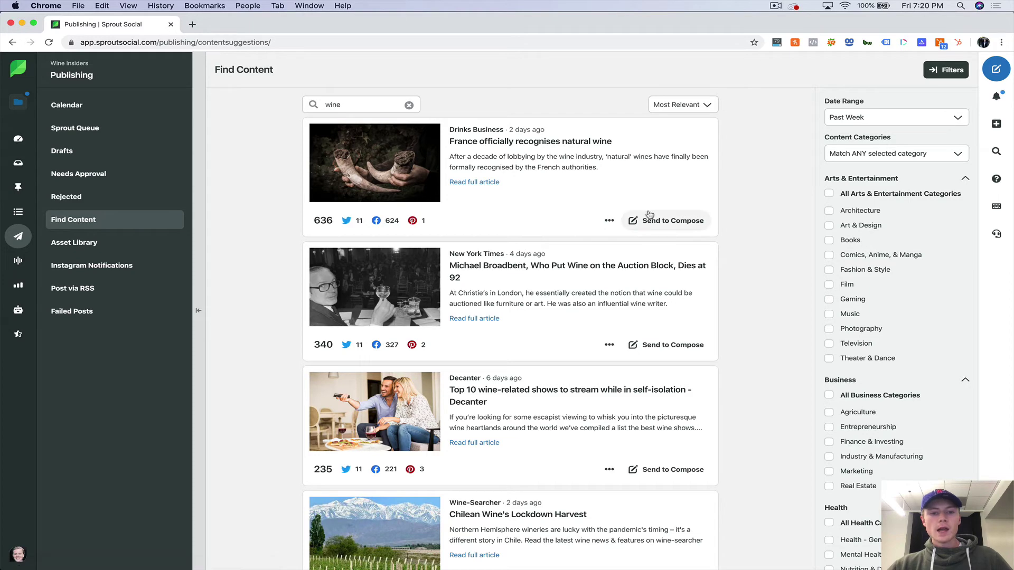
pyautogui.scroll(-3, 642, 345)
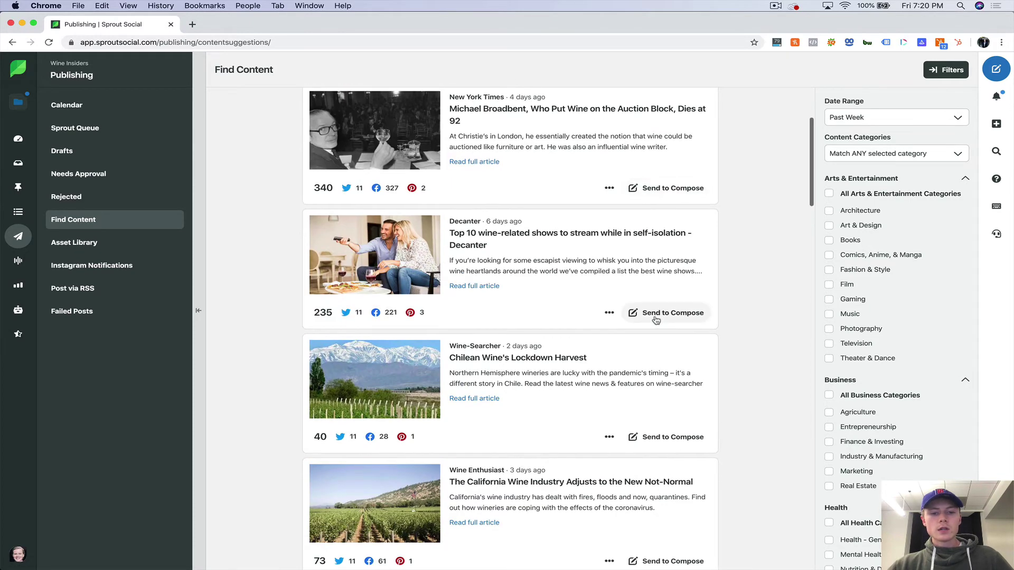
pyautogui.scroll(-2, 658, 317)
pyautogui.scroll(-2, 663, 308)
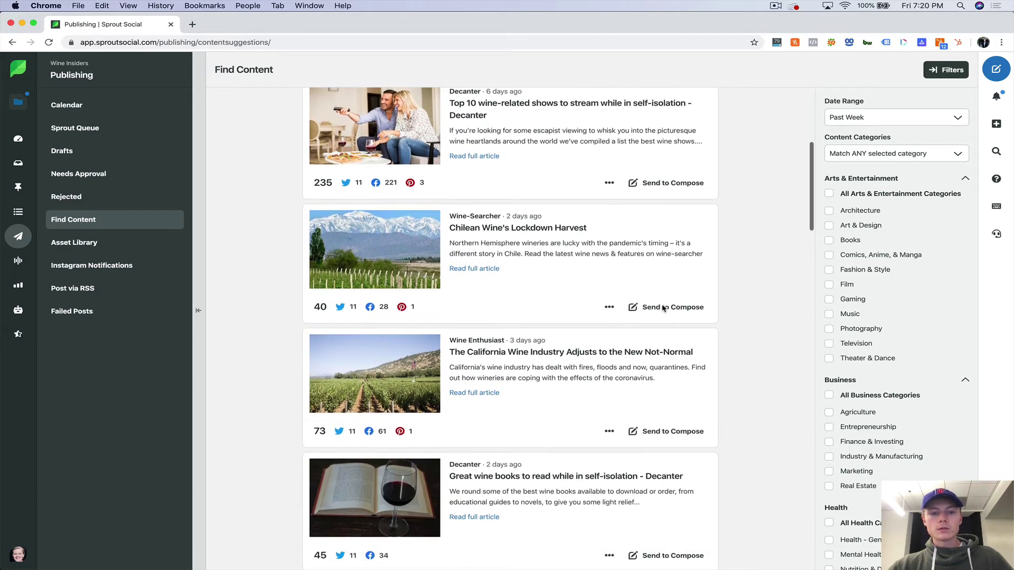
pyautogui.scroll(-1, 673, 259)
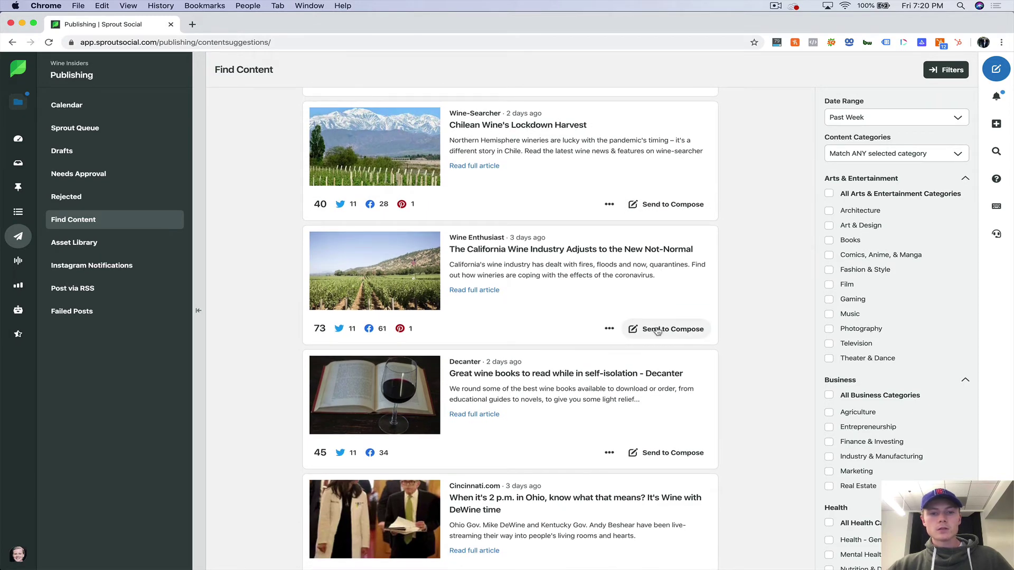
pyautogui.click(658, 329)
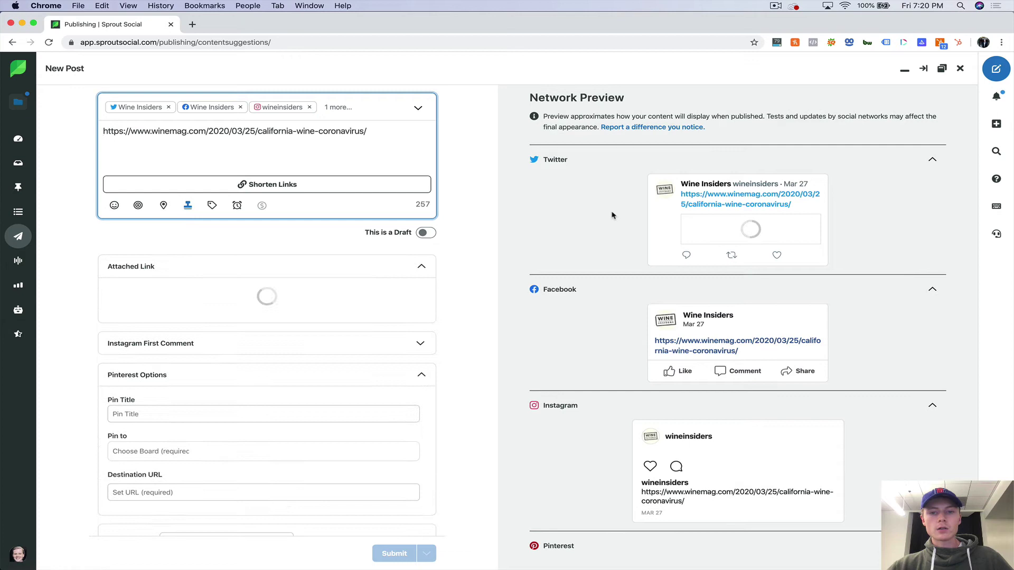
pyautogui.scroll(-1, 612, 215)
pyautogui.scroll(-5, 611, 215)
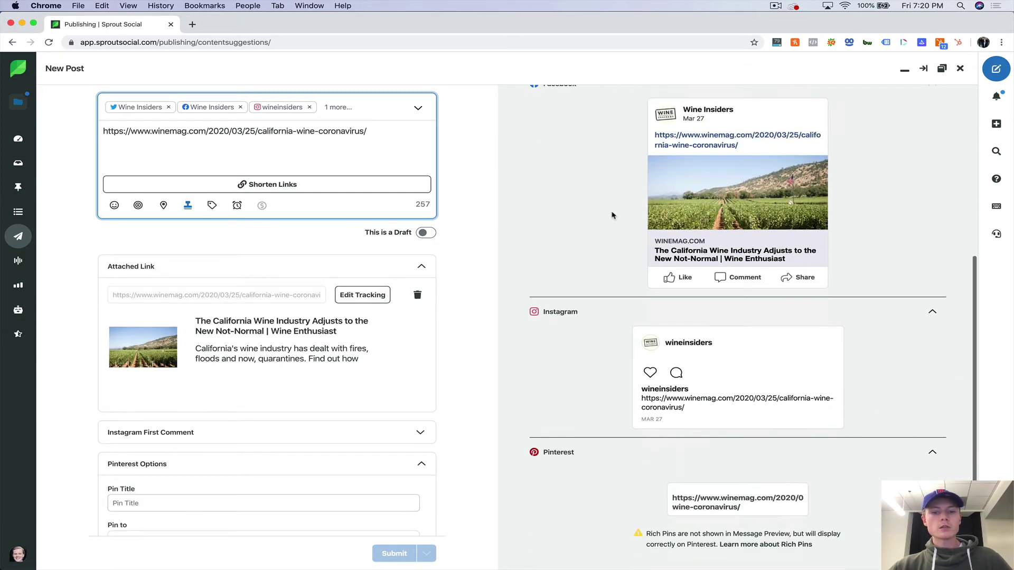
pyautogui.scroll(-1, 269, 294)
pyautogui.scroll(1, 269, 298)
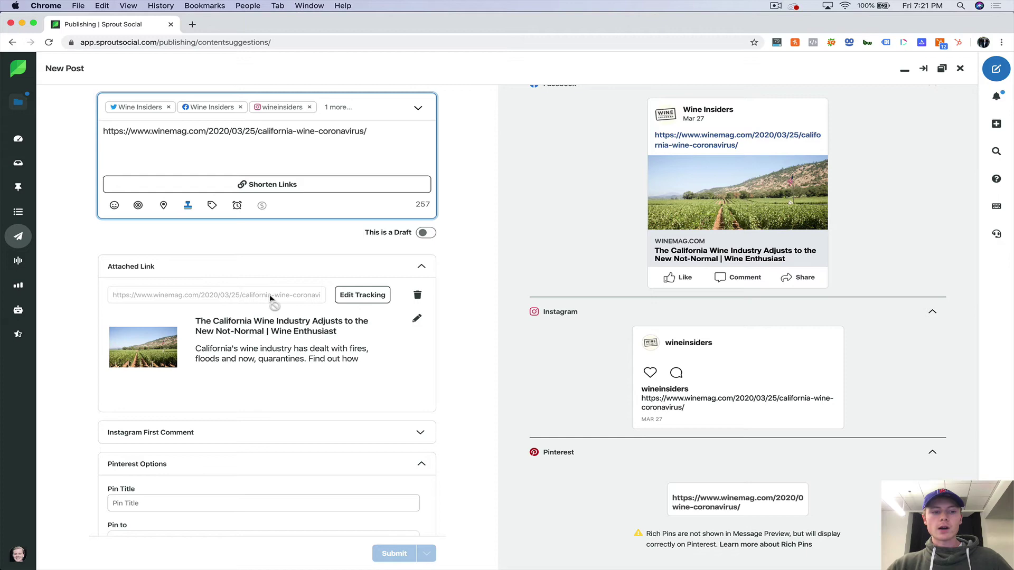
pyautogui.scroll(-3, 331, 263)
pyautogui.press('Escape')
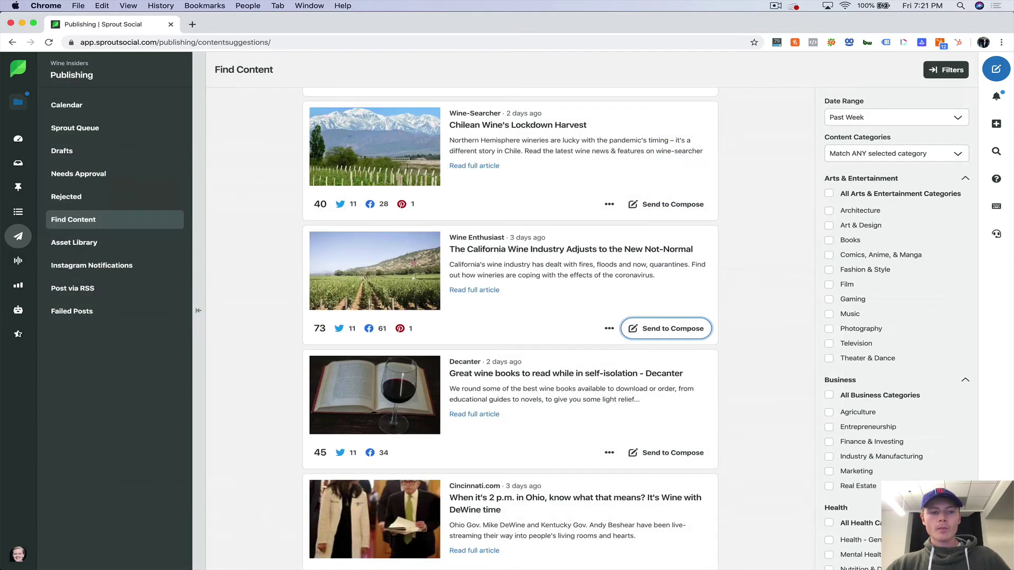
# Open the Asset Library, inspect the Wine Hashtags asset, and switch between list and grid views
pyautogui.click(80, 243)
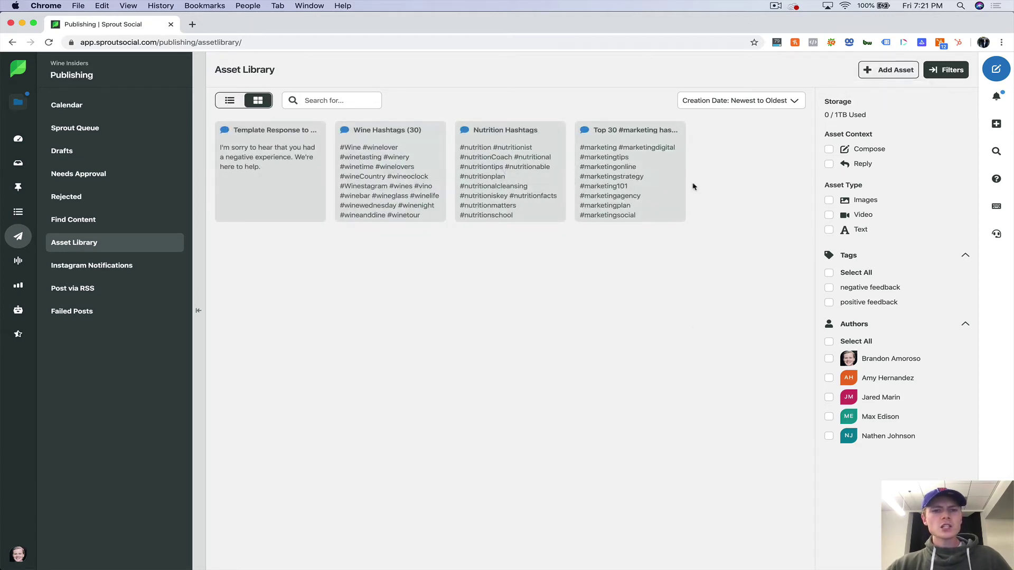
pyautogui.click(412, 176)
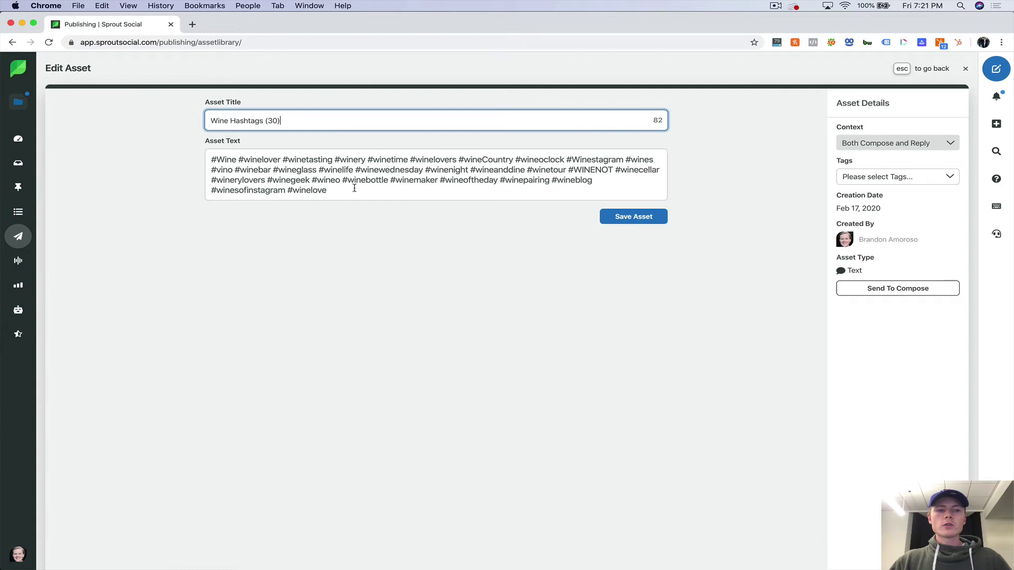
pyautogui.moveTo(354, 189); pyautogui.dragTo(204, 153)
pyautogui.click(254, 278)
pyautogui.press('Escape')
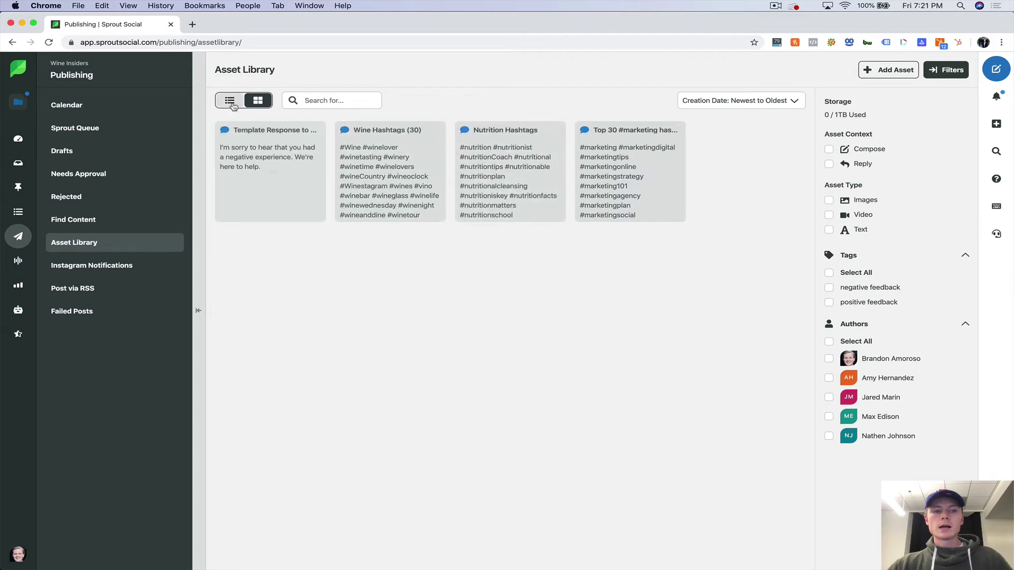
pyautogui.click(231, 101)
pyautogui.click(255, 104)
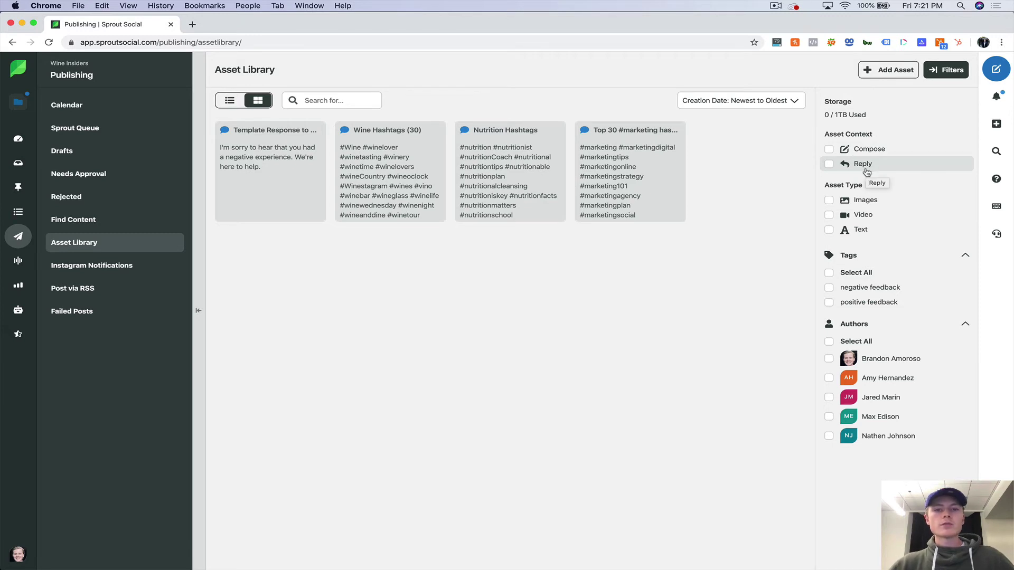
# Upload download.png as a new image asset and retitle it 'future family logo'
pyautogui.click(906, 75)
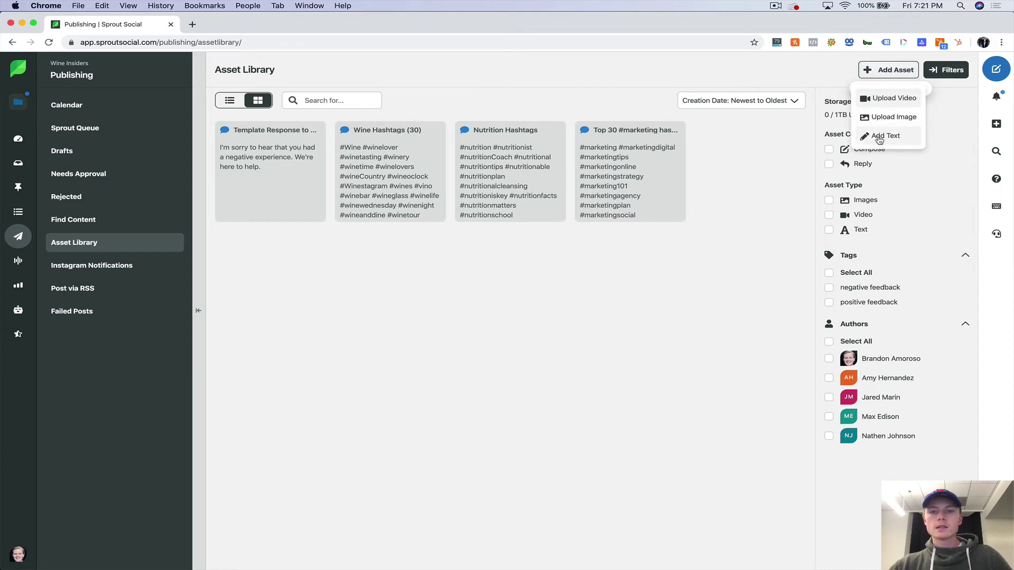
pyautogui.click(893, 118)
pyautogui.moveTo(589, 174); pyautogui.dragTo(497, 167)
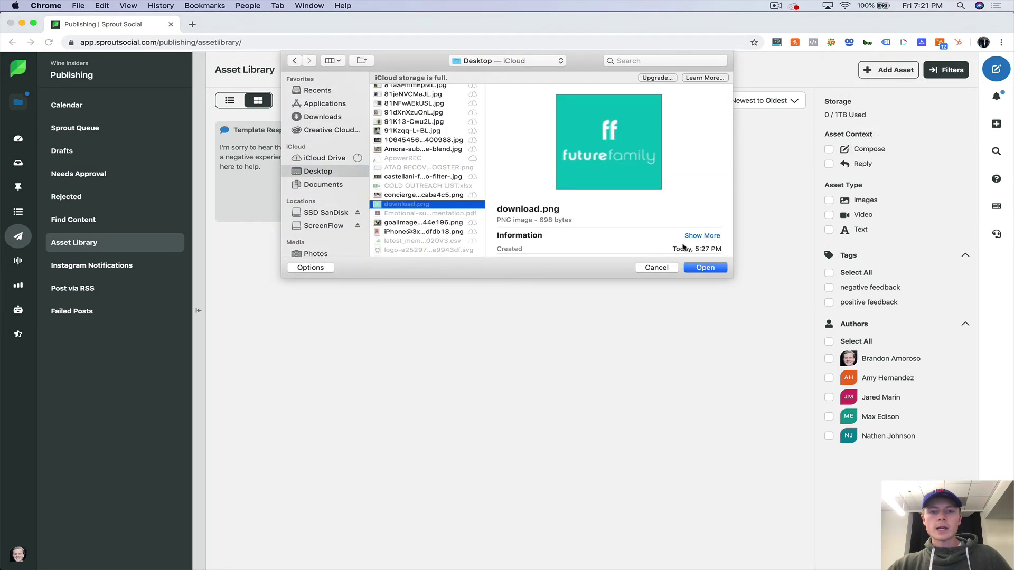
pyautogui.click(697, 269)
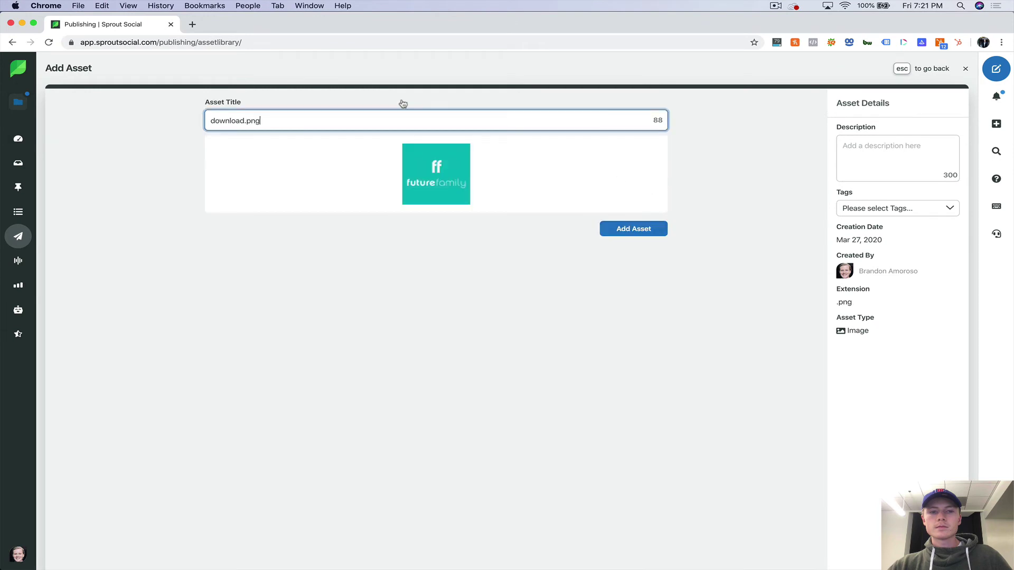
pyautogui.doubleClick(236, 120)
pyautogui.write('future')
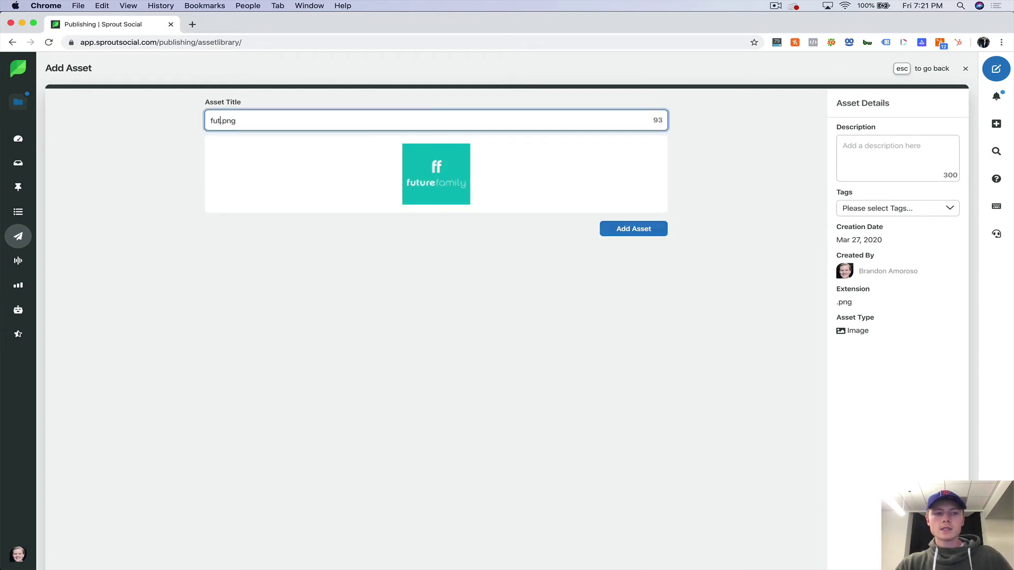
pyautogui.write(' family logo')
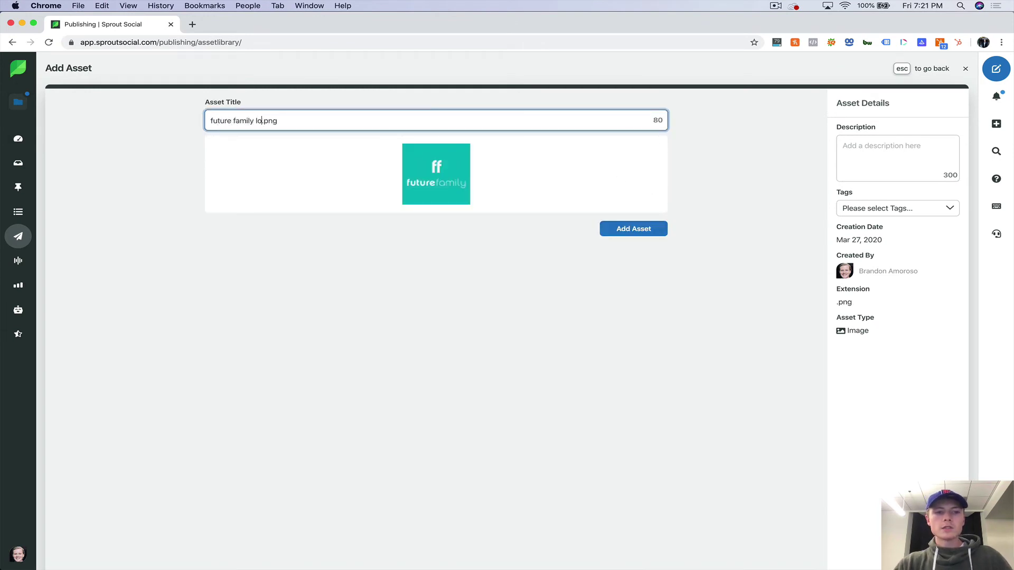
# Start a description, tag the logo asset 'brand logo', and save it to the library
pyautogui.click(911, 166)
pyautogui.write('ti')
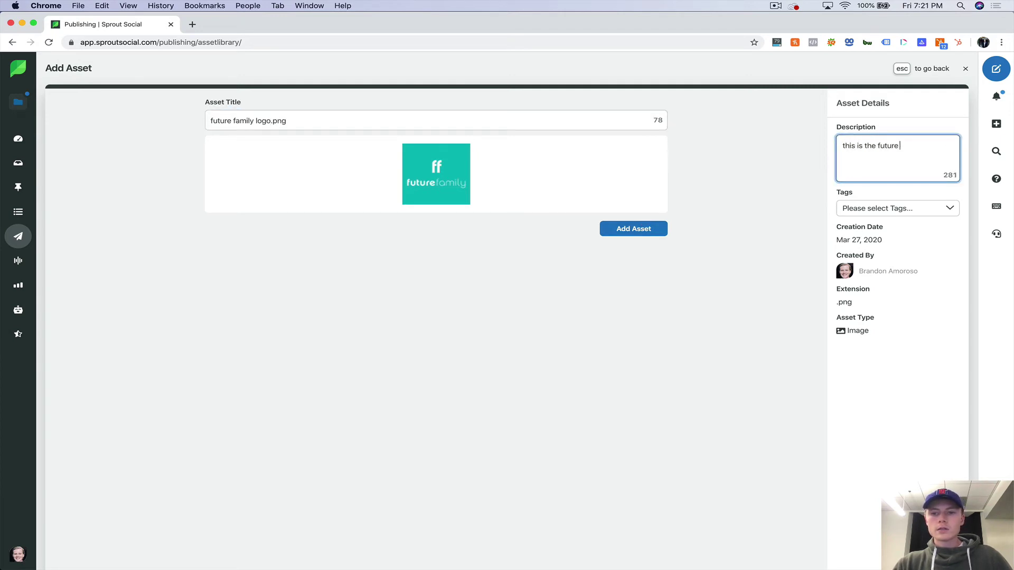
pyautogui.click(898, 209)
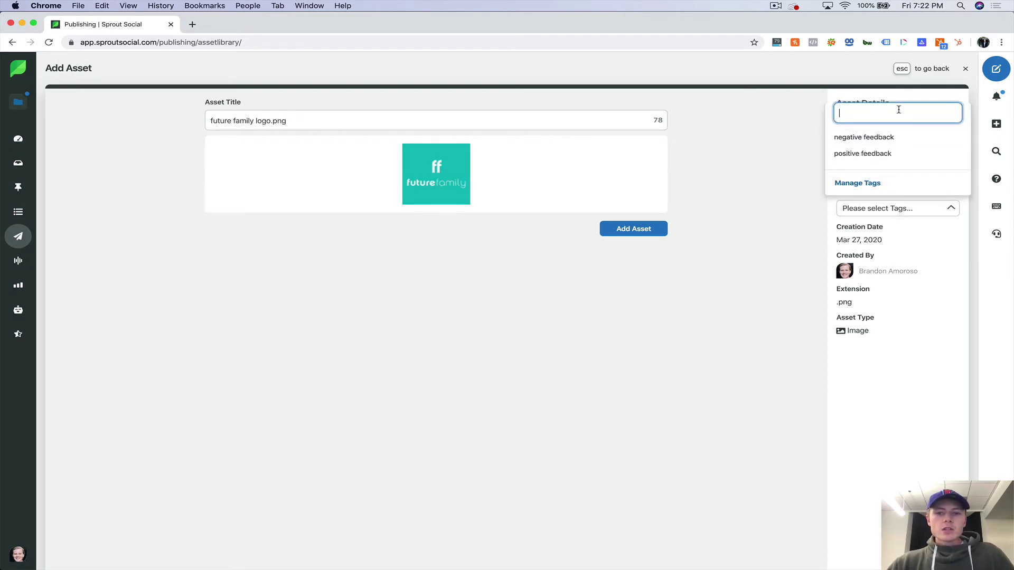
pyautogui.write('brand logo')
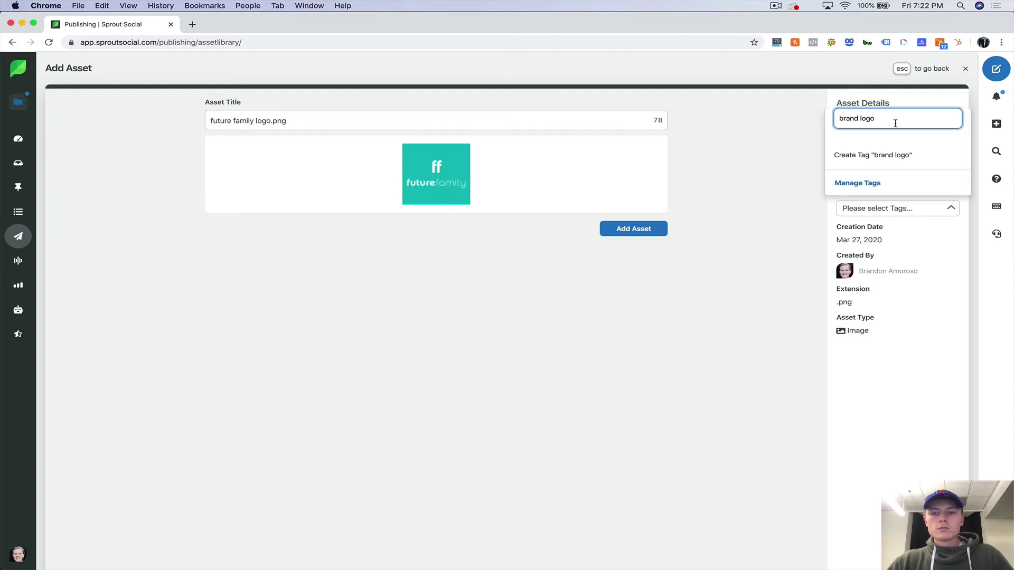
pyautogui.click(872, 156)
pyautogui.click(925, 191)
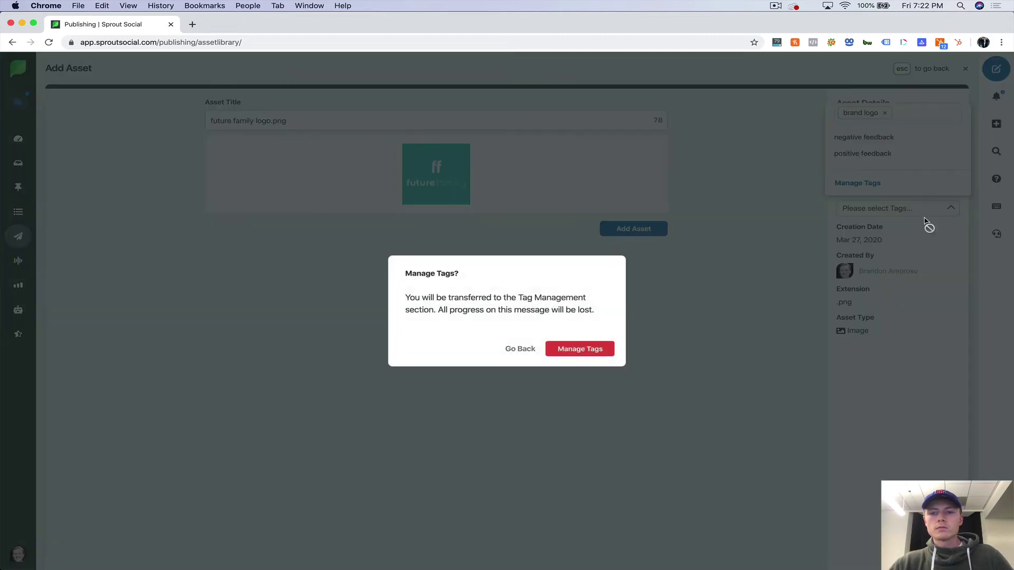
pyautogui.click(536, 350)
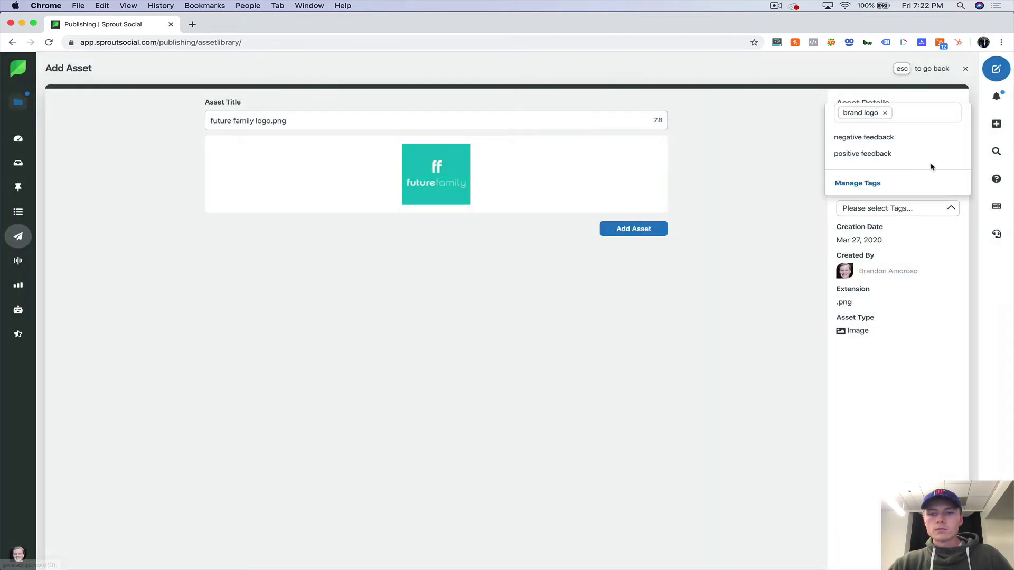
pyautogui.click(932, 223)
pyautogui.click(628, 231)
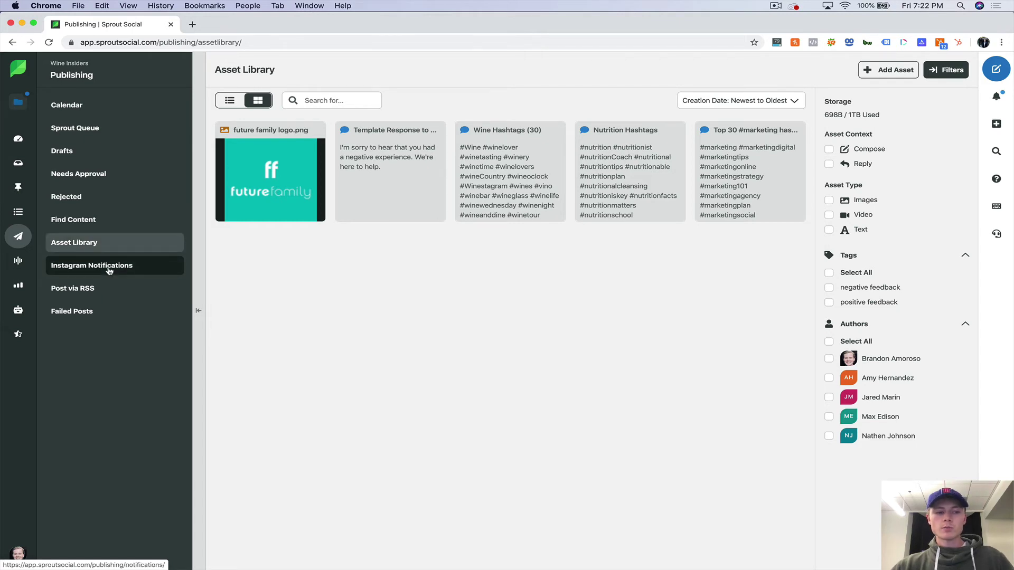
pyautogui.click(112, 294)
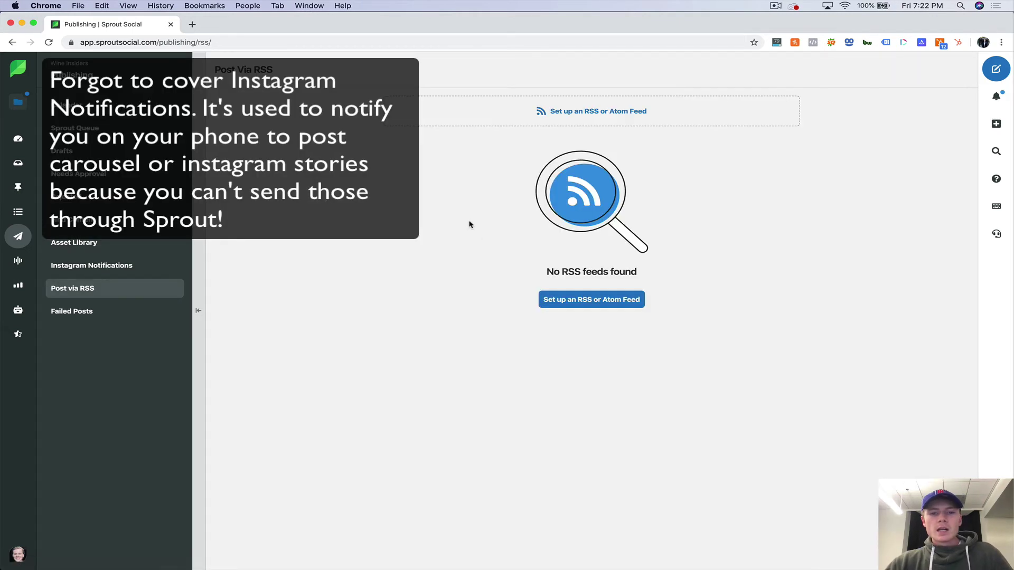
pyautogui.click(578, 299)
pyautogui.click(419, 266)
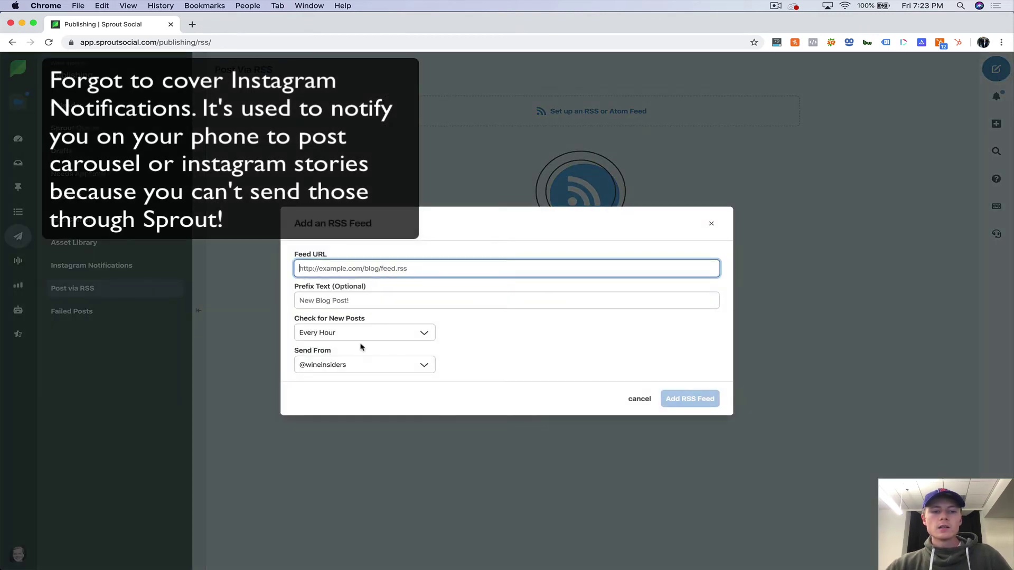
pyautogui.click(357, 367)
pyautogui.click(451, 344)
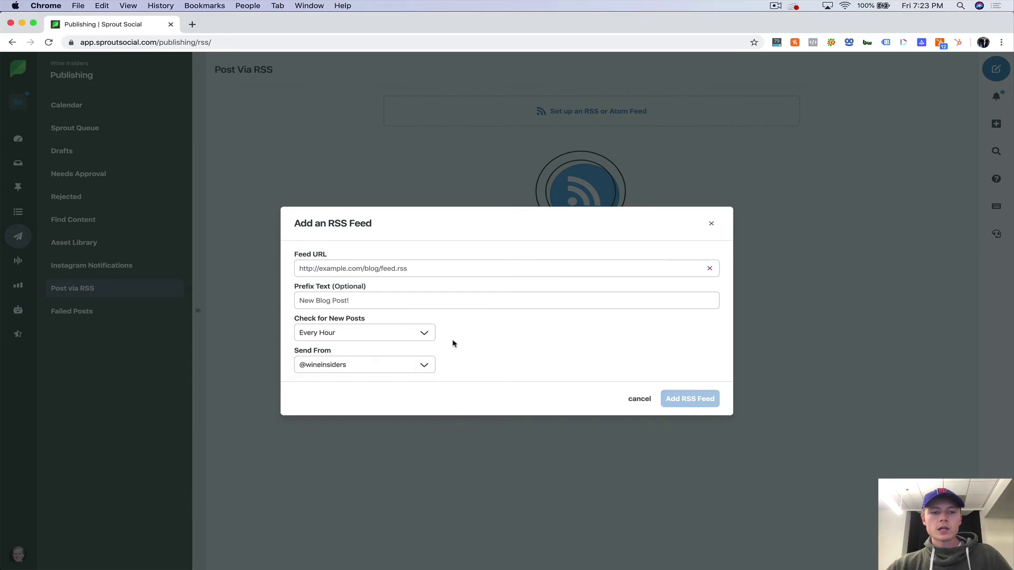
pyautogui.click(712, 222)
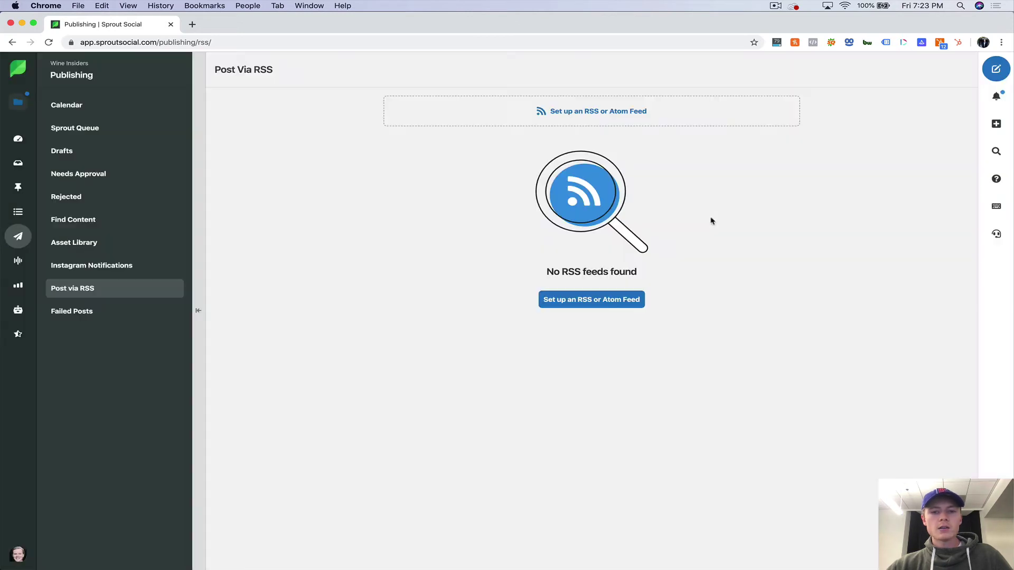
# Open Failed Posts filtered to the Pinterest, Instagram, Facebook and Twitter profiles
pyautogui.click(107, 307)
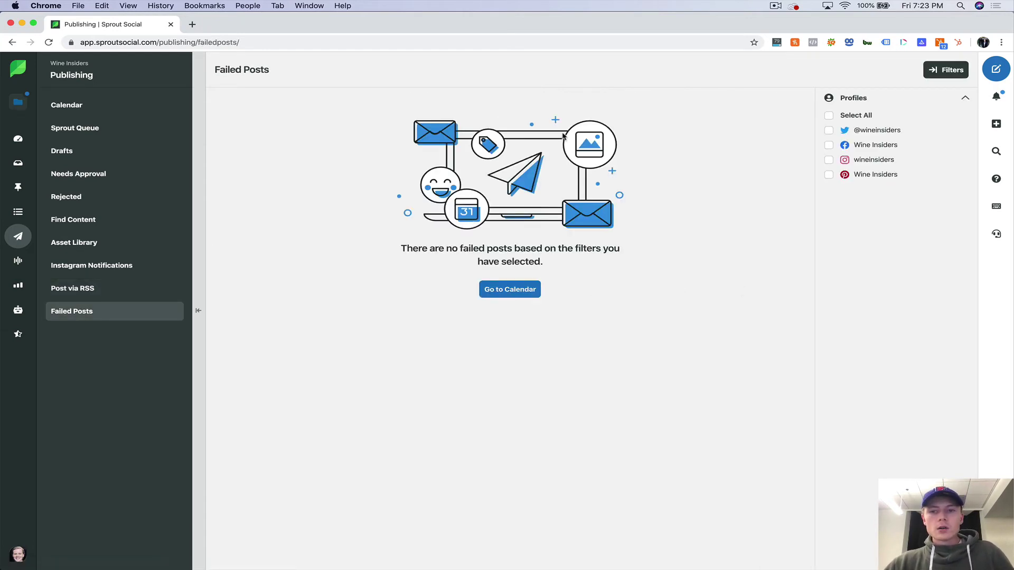
pyautogui.click(845, 176)
pyautogui.click(830, 159)
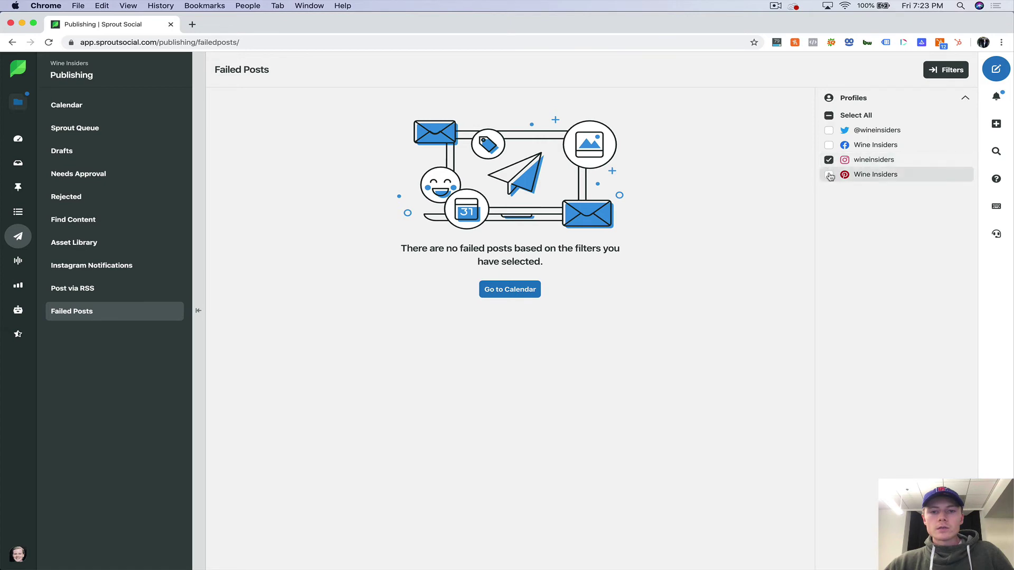
pyautogui.click(829, 144)
pyautogui.click(829, 130)
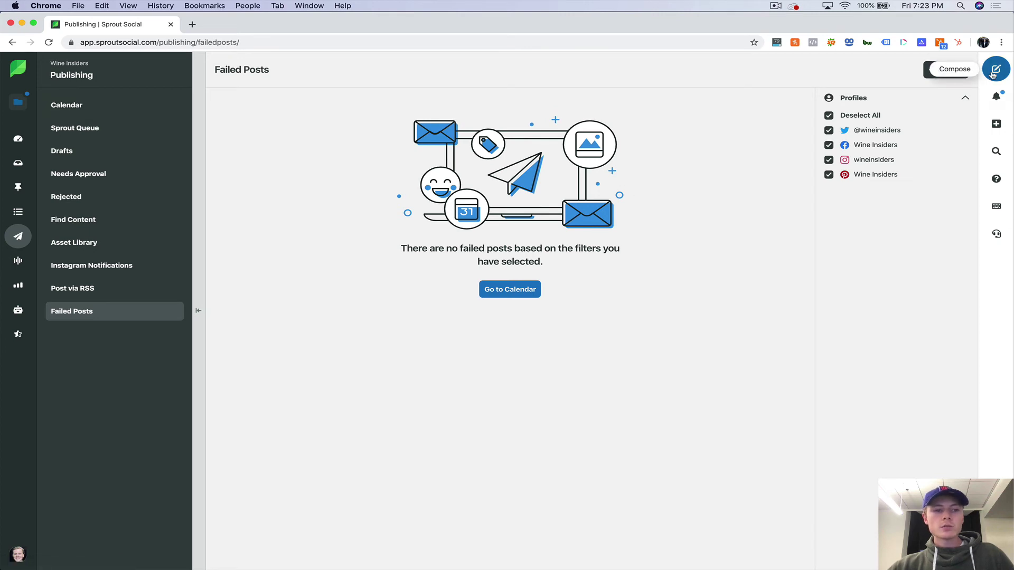
# Open the publishing calendar, start an April 4 post, then discard that draft
pyautogui.click(131, 105)
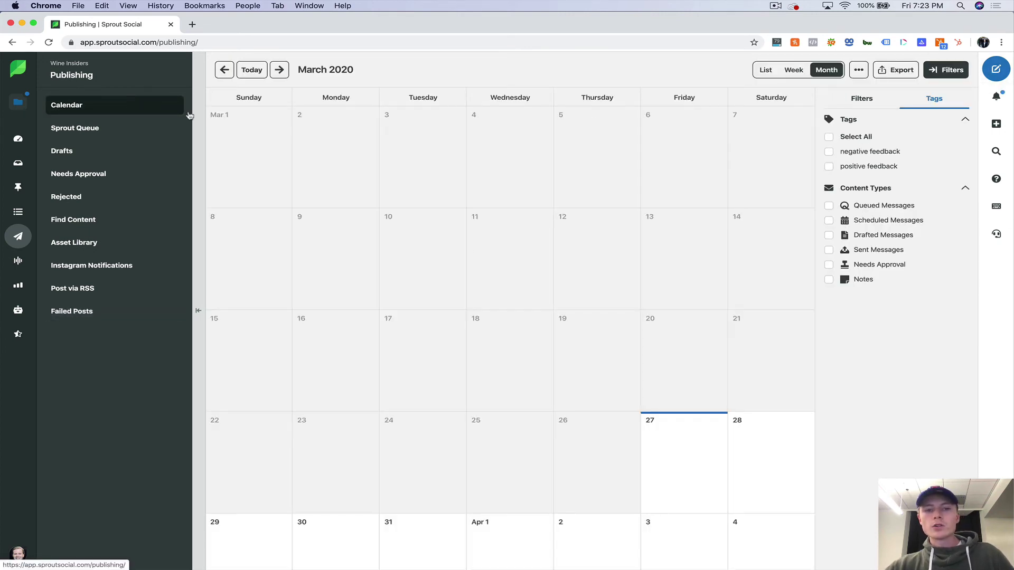
pyautogui.scroll(-1, 697, 469)
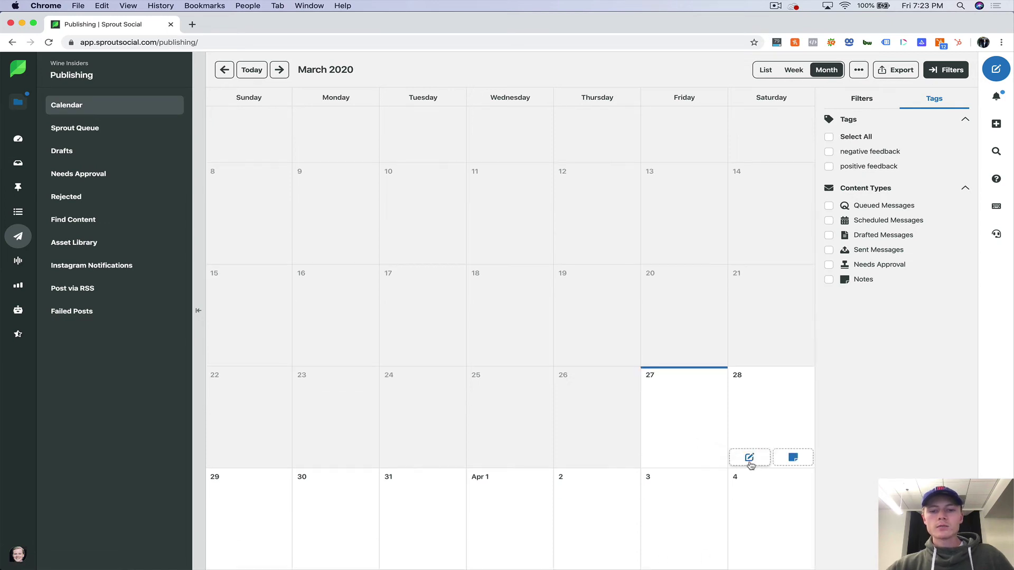
pyautogui.click(747, 562)
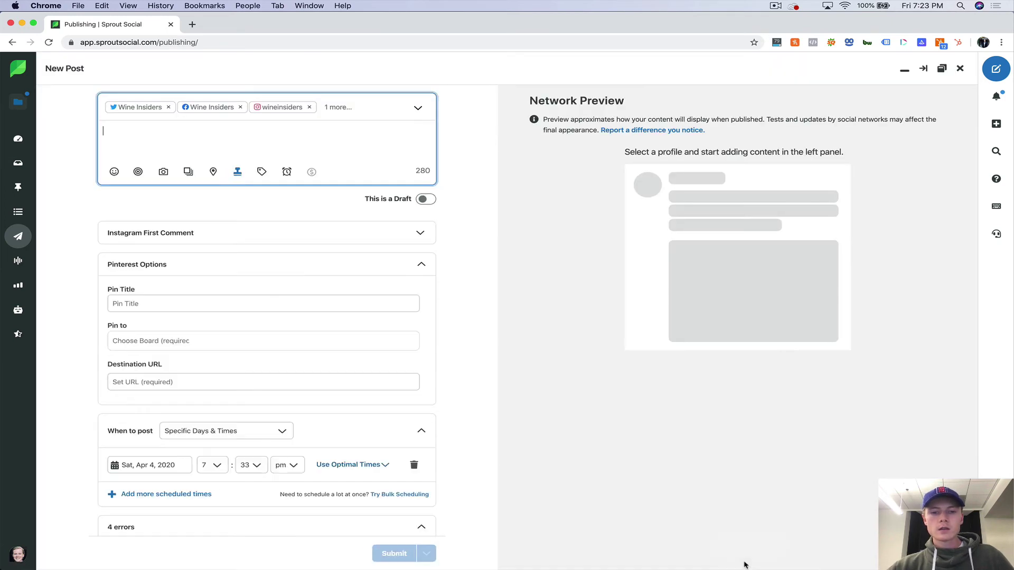
pyautogui.click(960, 68)
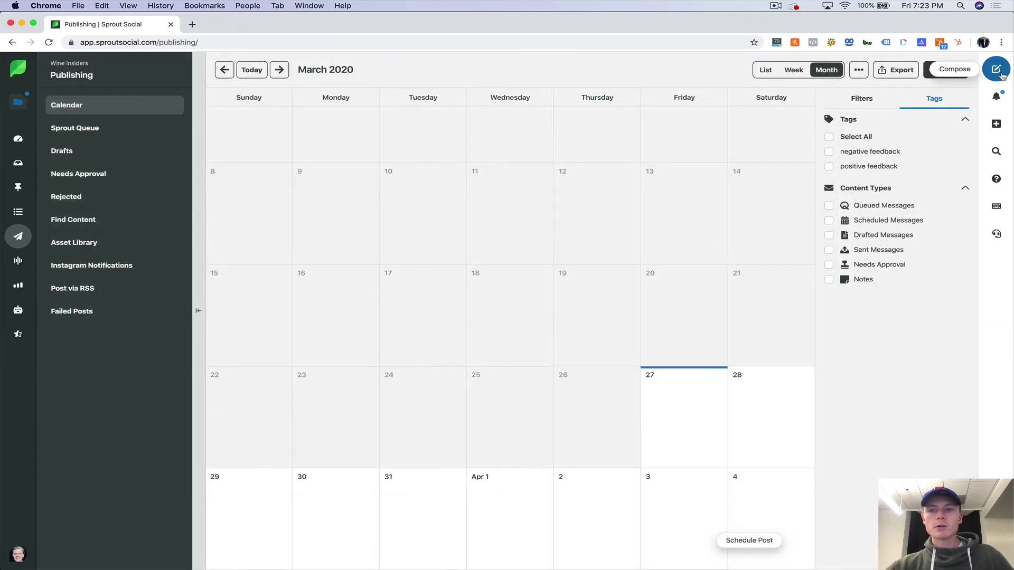
# Start a new undated post and confirm all four profiles are selected
pyautogui.click(1002, 74)
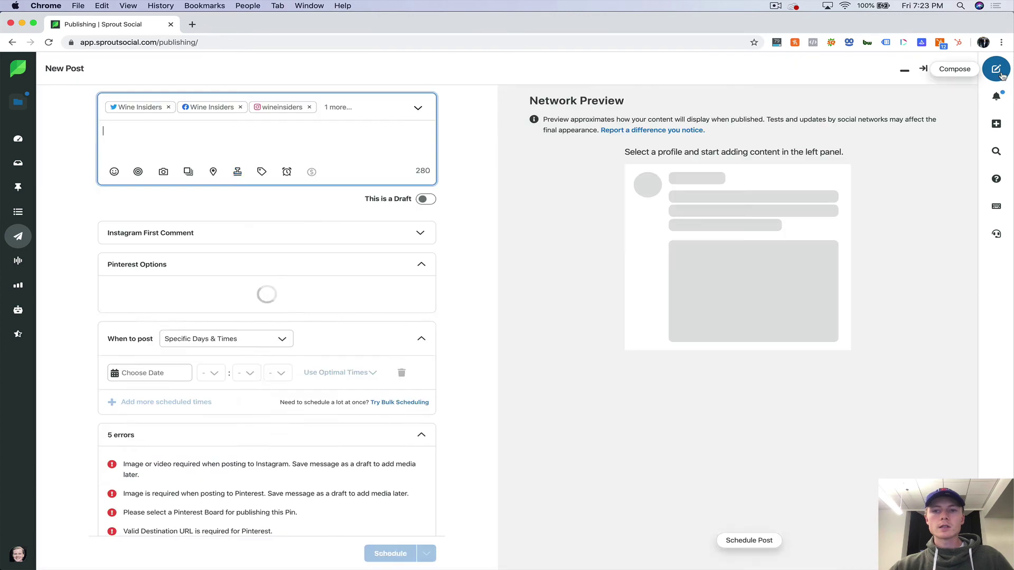
pyautogui.click(390, 117)
pyautogui.scroll(-3, 240, 221)
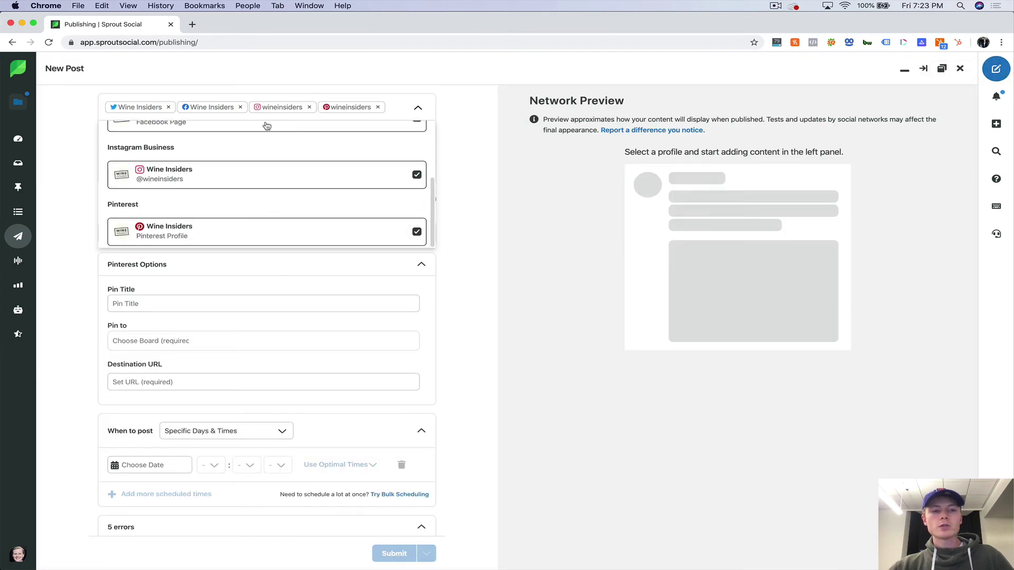
pyautogui.scroll(3, 348, 227)
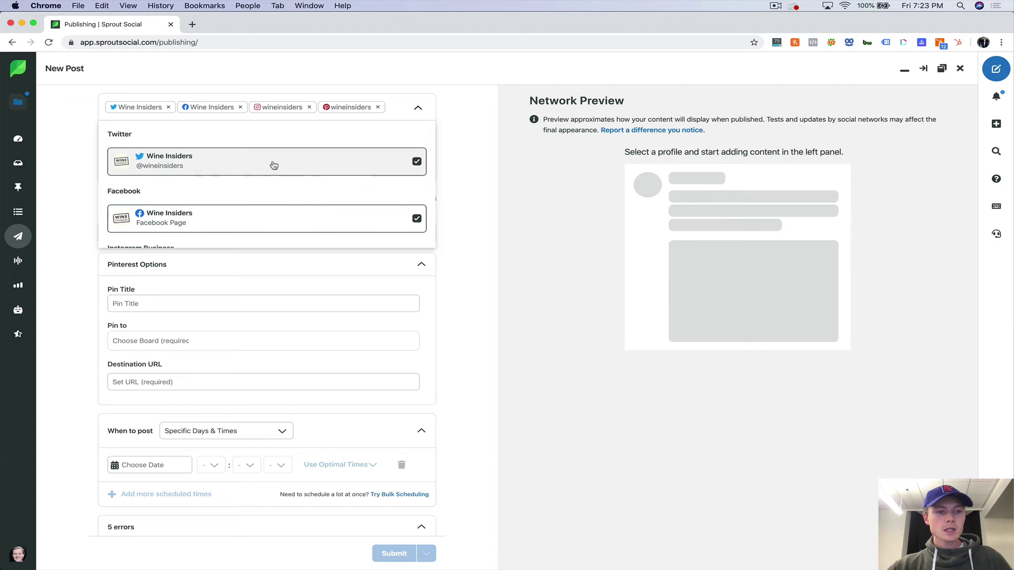
pyautogui.scroll(-3, 259, 190)
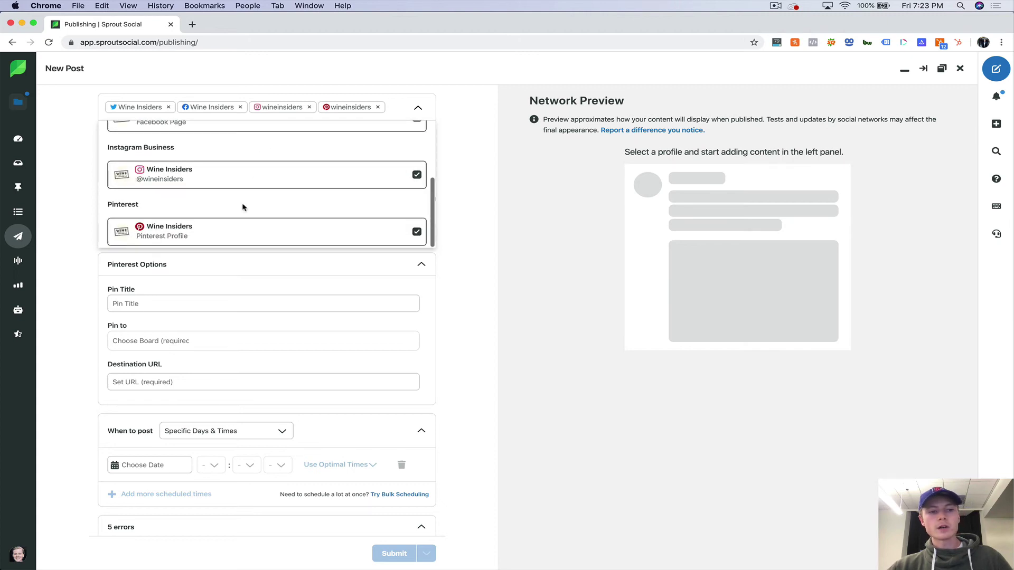
pyautogui.click(417, 110)
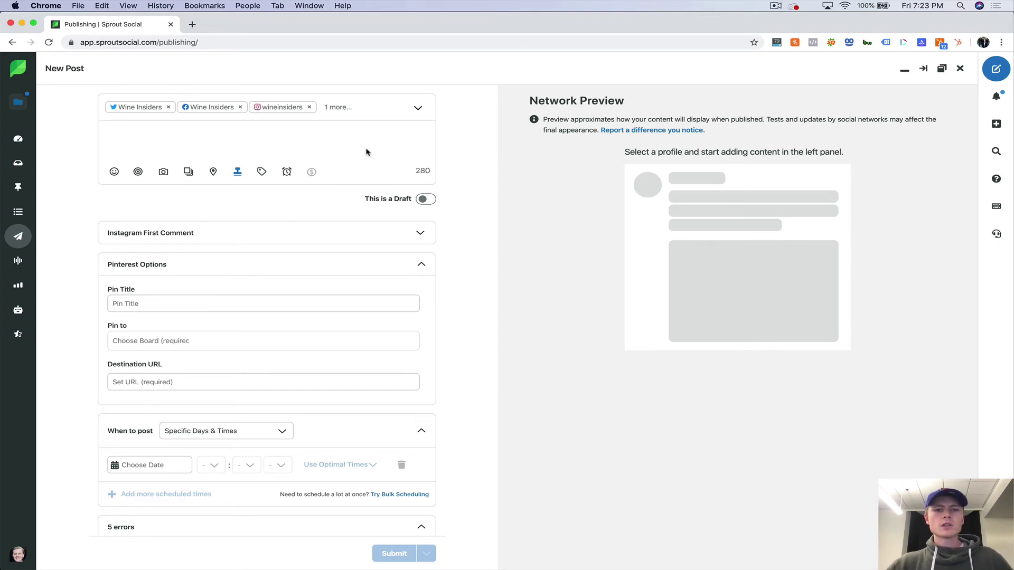
# Write 'test' as the post message and expand the Instagram first comment section
pyautogui.click(346, 144)
pyautogui.write('test')
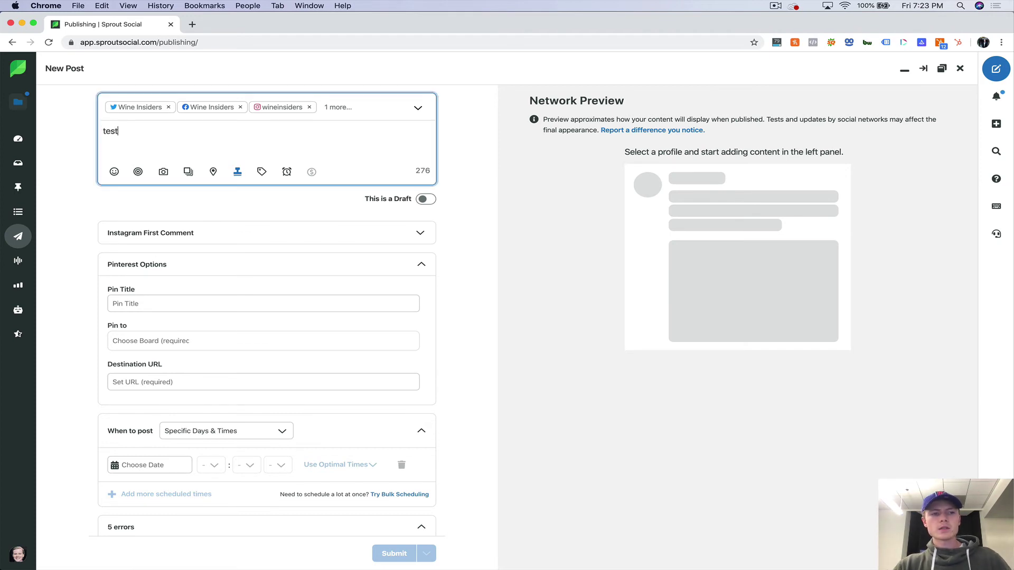
pyautogui.click(285, 233)
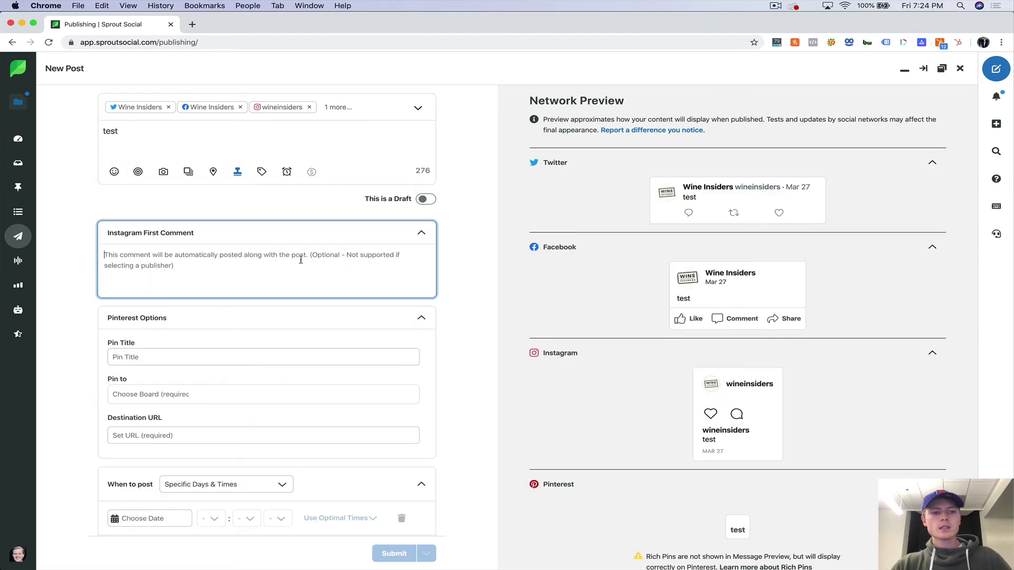
pyautogui.click(175, 151)
pyautogui.press('Return')
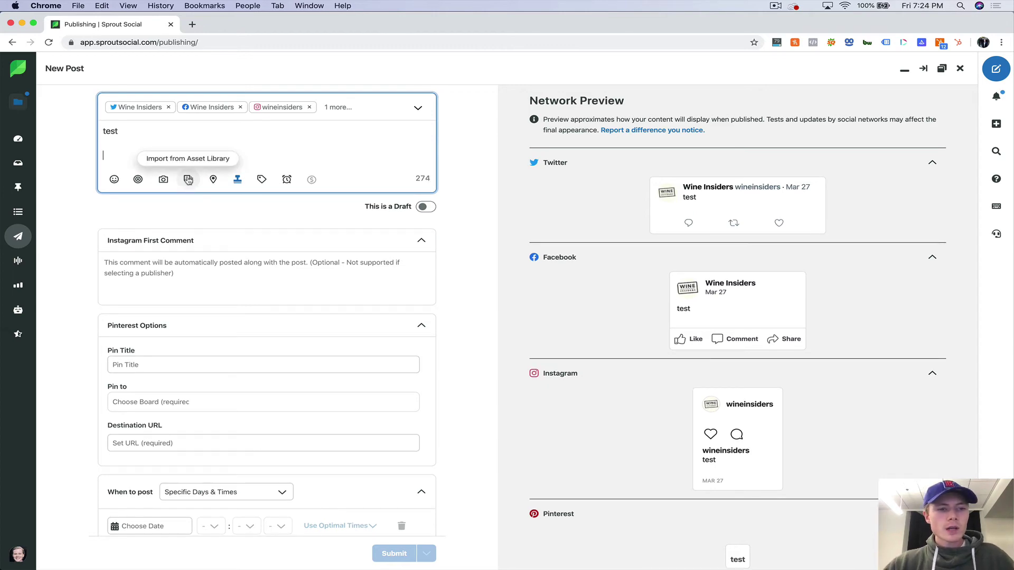
# Attach the Wine Hashtags text asset and future family logo image from the asset library
pyautogui.click(190, 181)
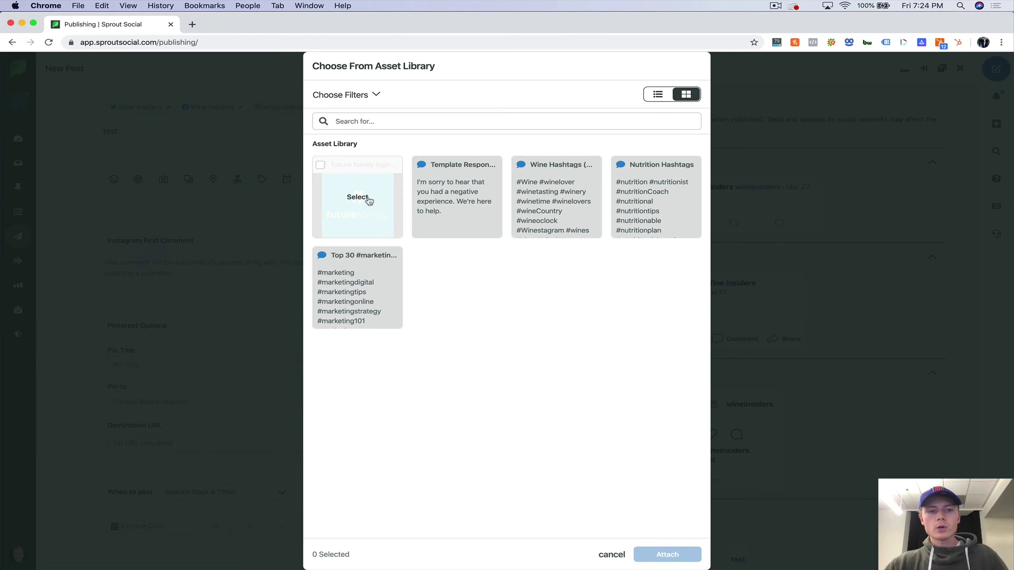
pyautogui.click(545, 187)
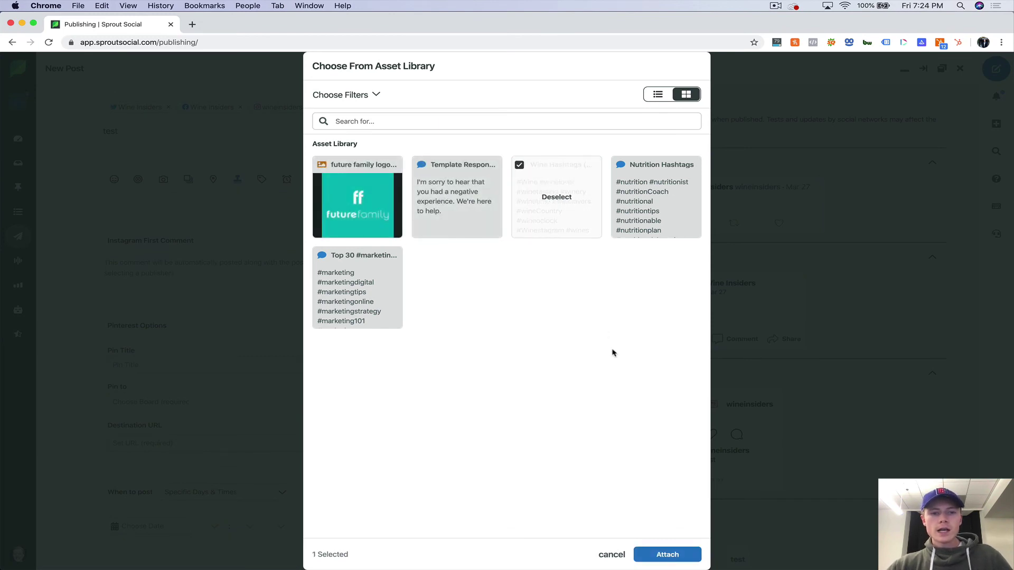
pyautogui.click(352, 191)
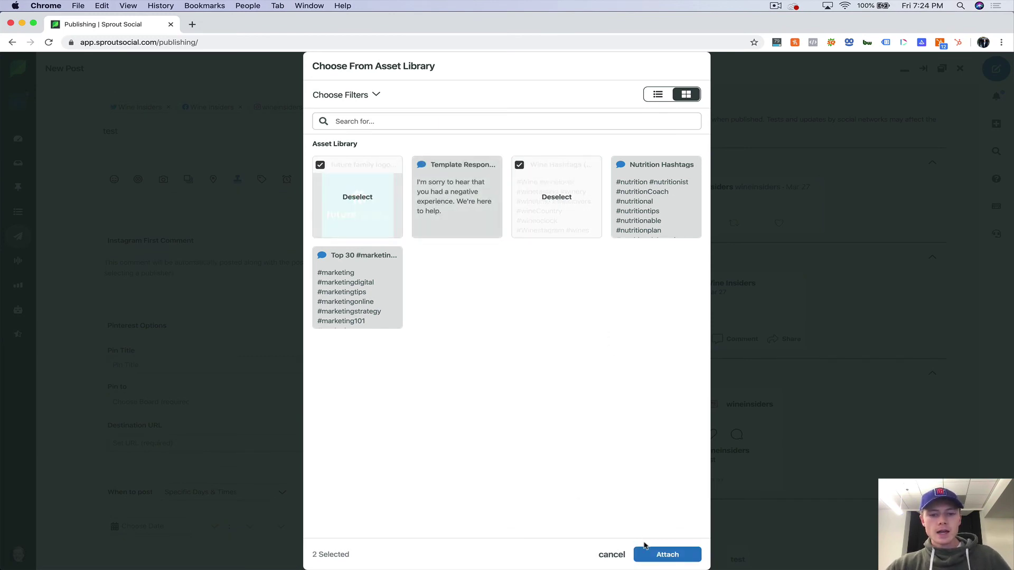
pyautogui.click(647, 549)
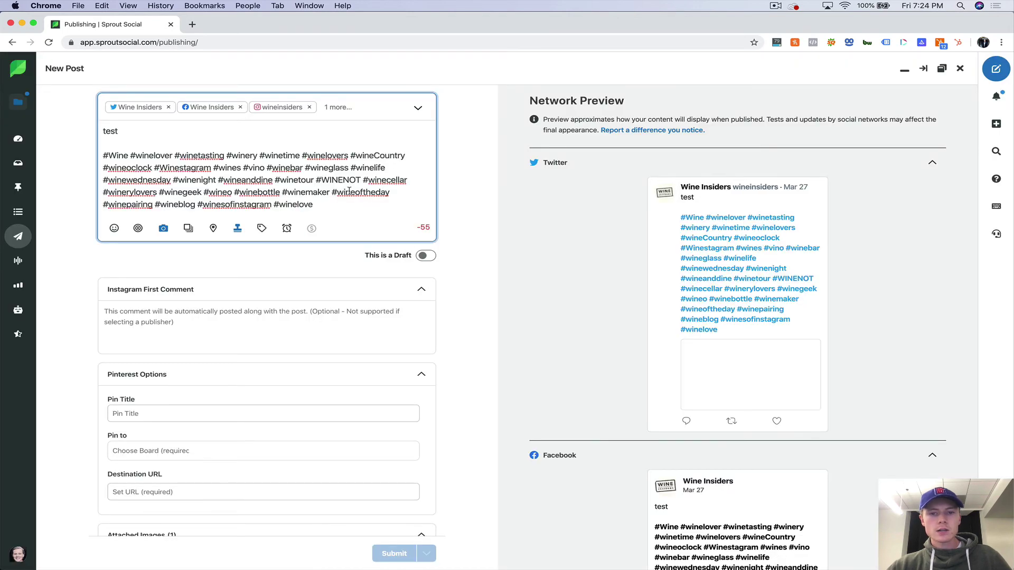
# Move the hashtag paragraph from the post body into the Instagram first comment
pyautogui.scroll(-1, 349, 191)
pyautogui.scroll(-6, 708, 285)
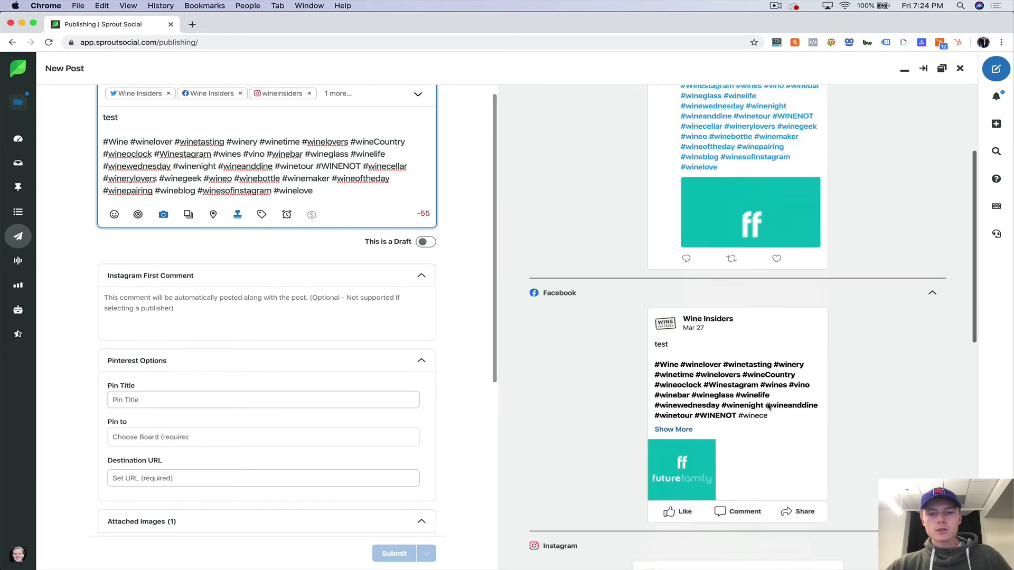
pyautogui.scroll(5, 708, 285)
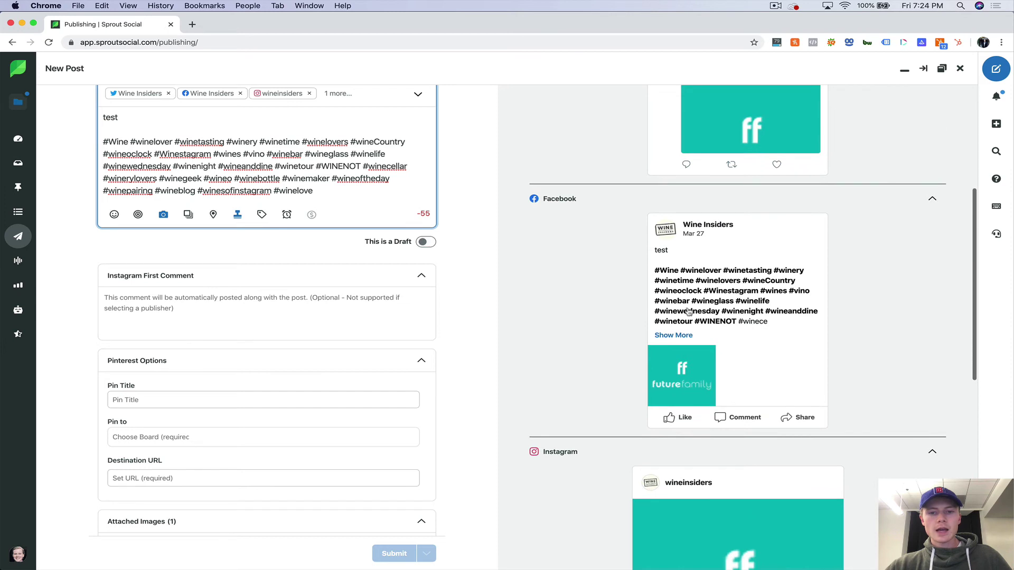
pyautogui.moveTo(317, 191); pyautogui.dragTo(94, 147)
pyautogui.press('super+c')
pyautogui.press('BackSpace')
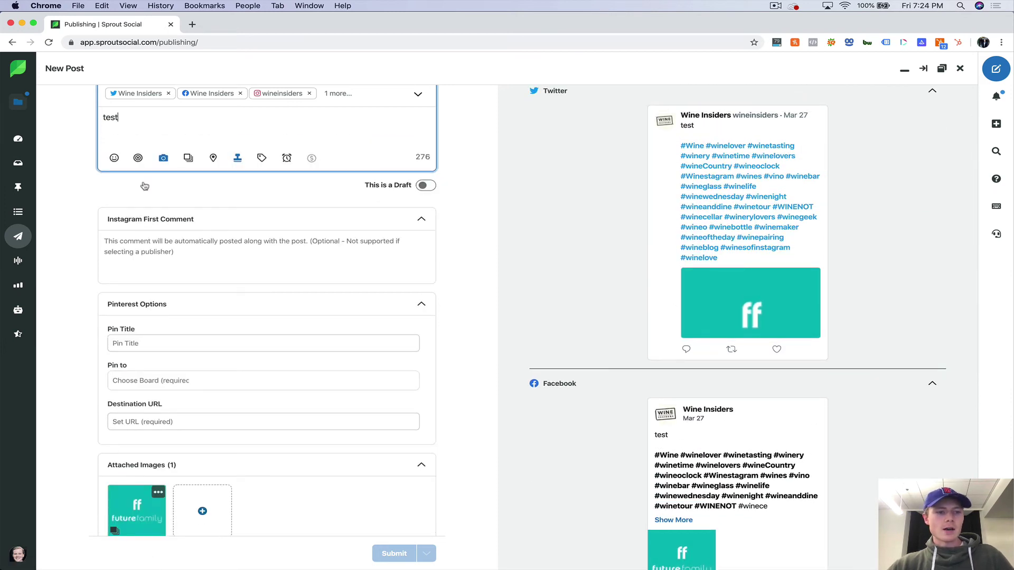
pyautogui.click(201, 248)
pyautogui.press('super+v')
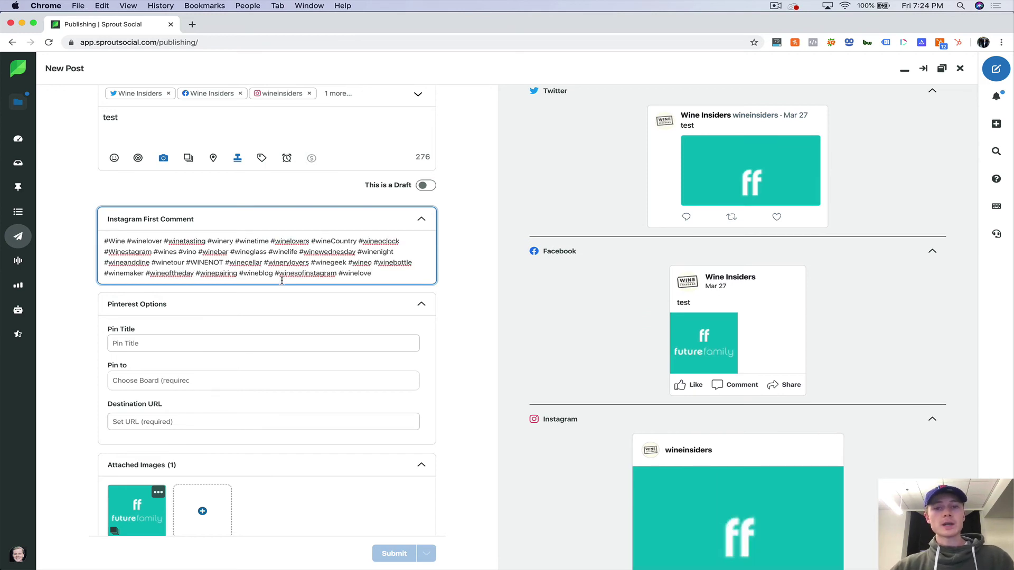
pyautogui.scroll(1, 344, 222)
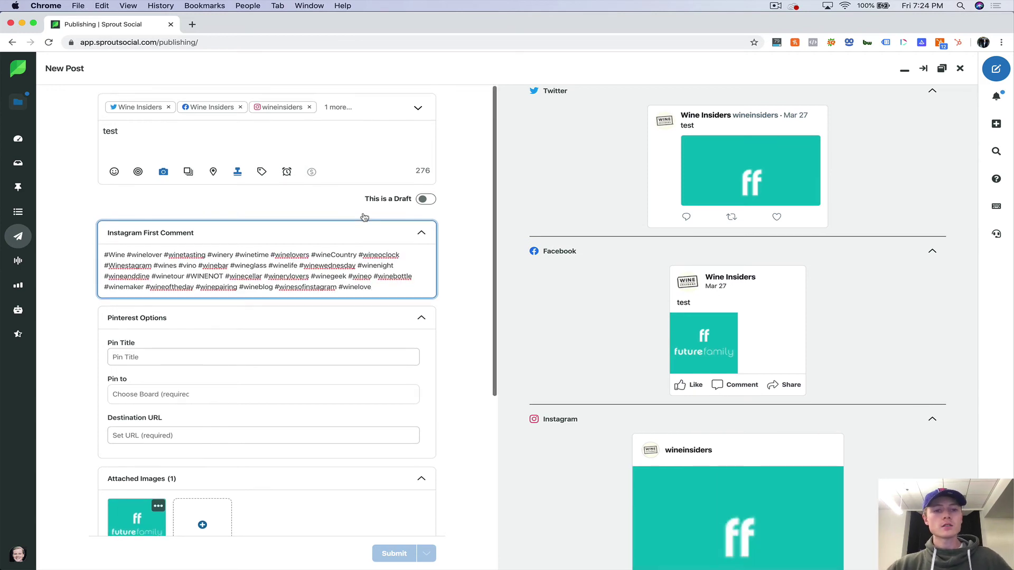
# Fill Pinterest options: pin title 'Test', Wine board, destination URL instagram.com/wineinsiders
pyautogui.click(294, 136)
pyautogui.scroll(-3, 294, 136)
pyautogui.click(347, 290)
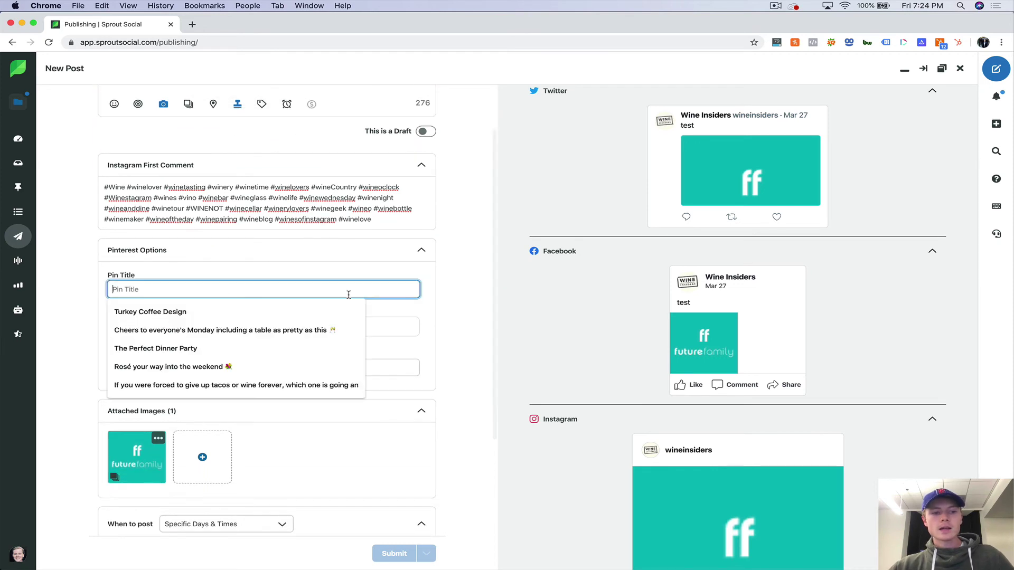
pyautogui.write('Test')
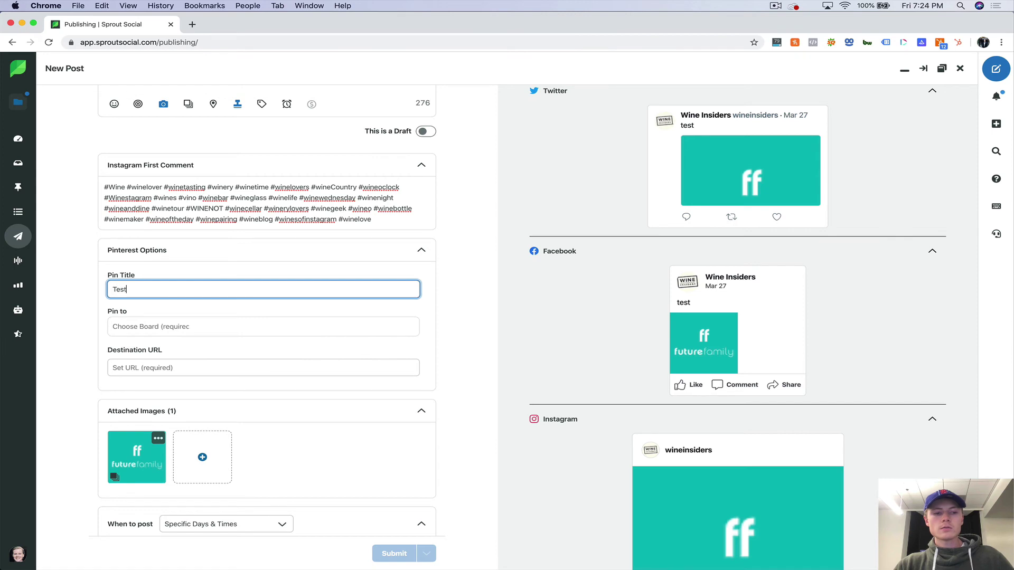
pyautogui.click(332, 330)
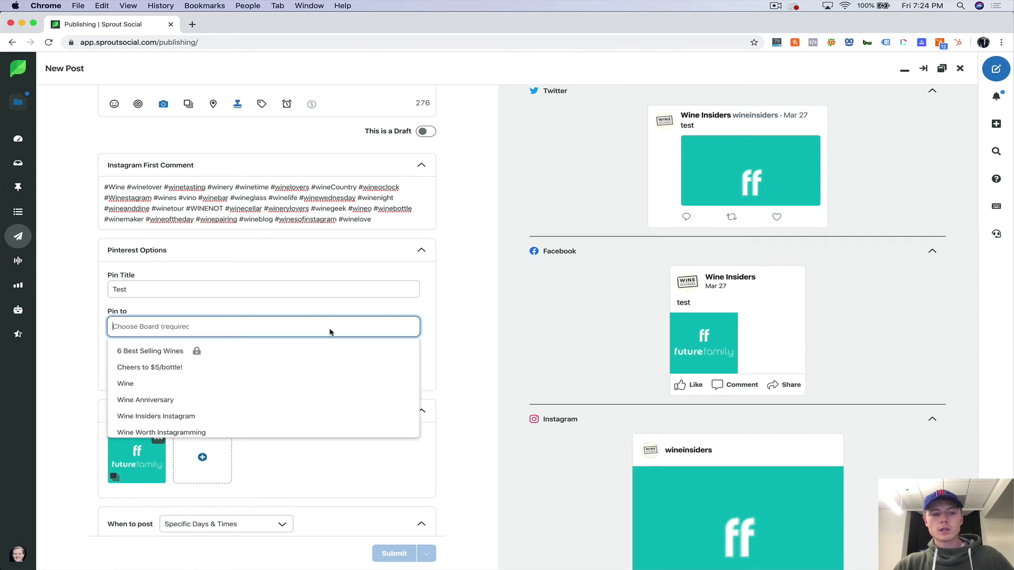
pyautogui.click(176, 384)
pyautogui.click(255, 367)
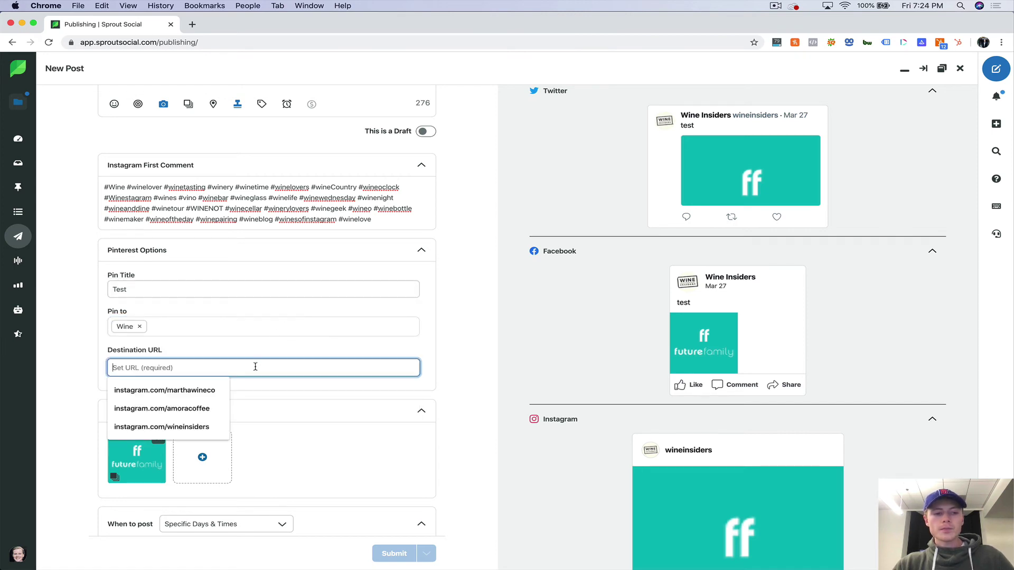
pyautogui.click(168, 427)
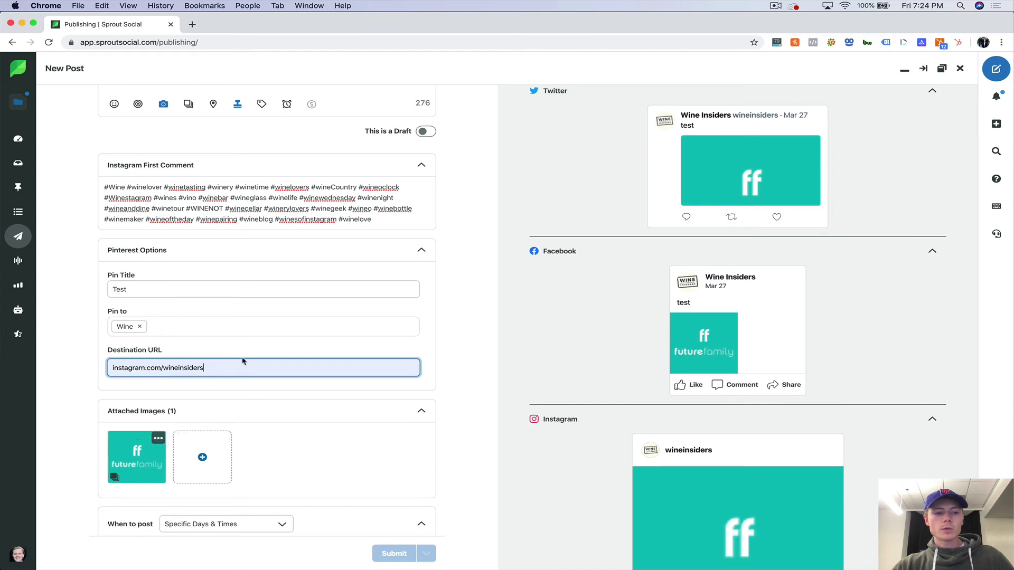
pyautogui.scroll(-3, 281, 354)
pyautogui.scroll(5, 281, 351)
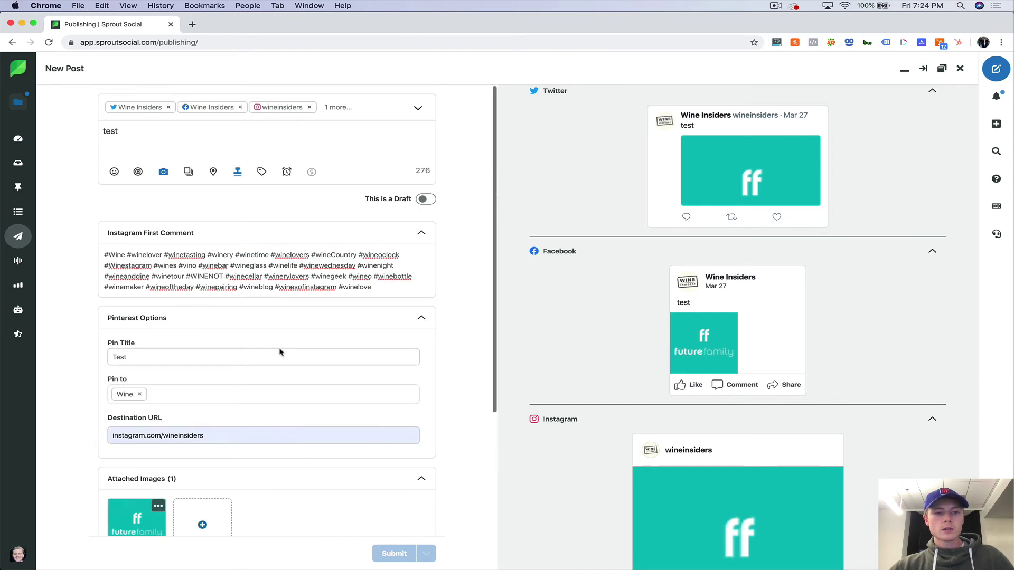
pyautogui.click(350, 130)
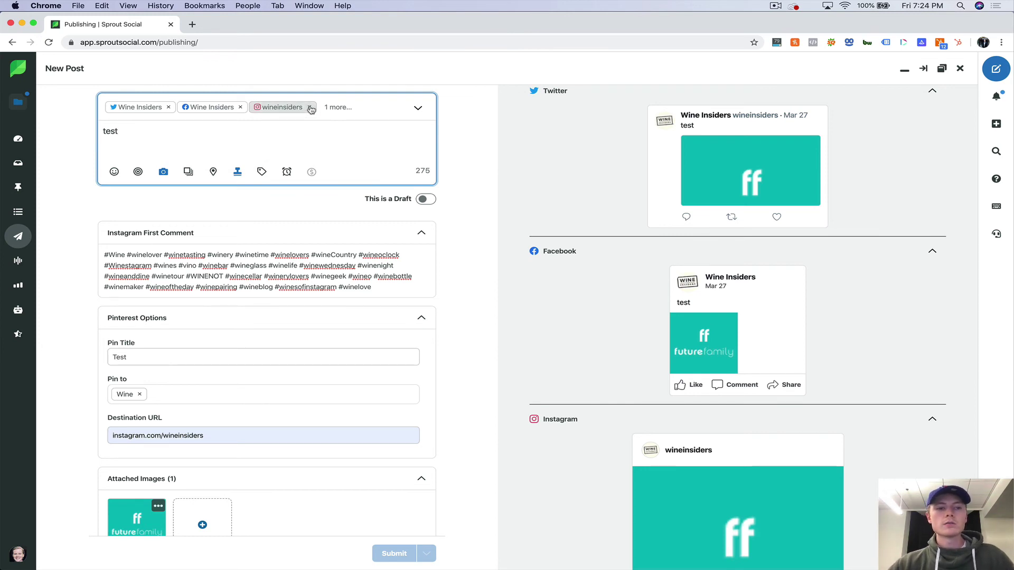
pyautogui.click(310, 108)
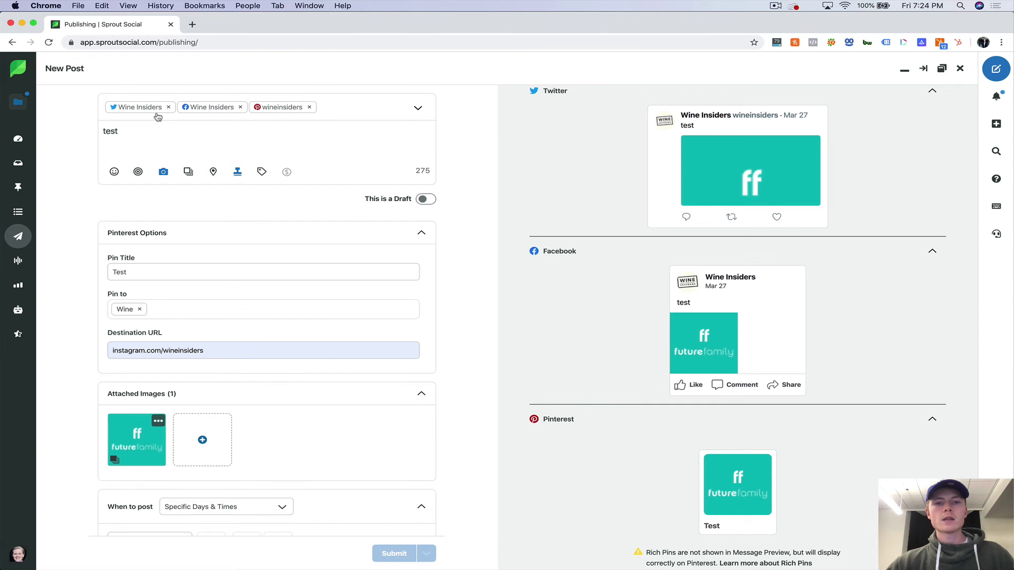
pyautogui.click(169, 136)
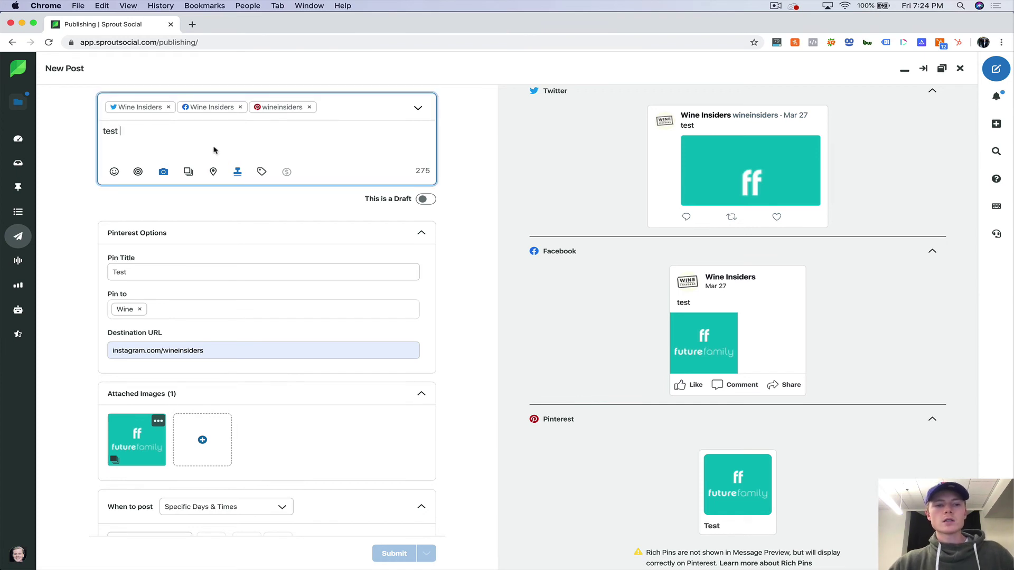
pyautogui.write('wineinsid')
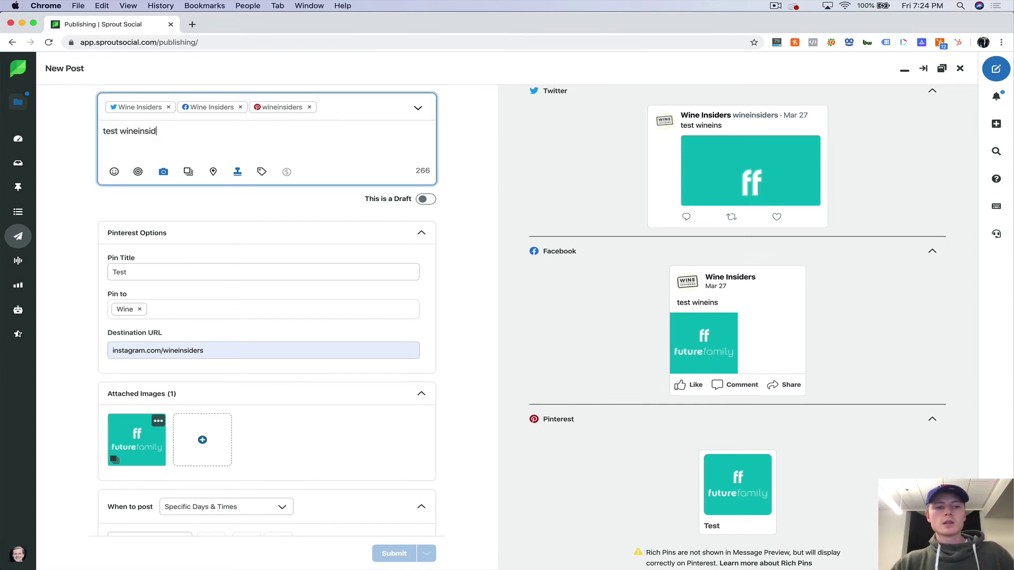
pyautogui.write('res')
pyautogui.press('BackSpace')
pyautogui.press('BackSpace')
pyautogui.press('BackSpace')
pyautogui.write('ers.com')
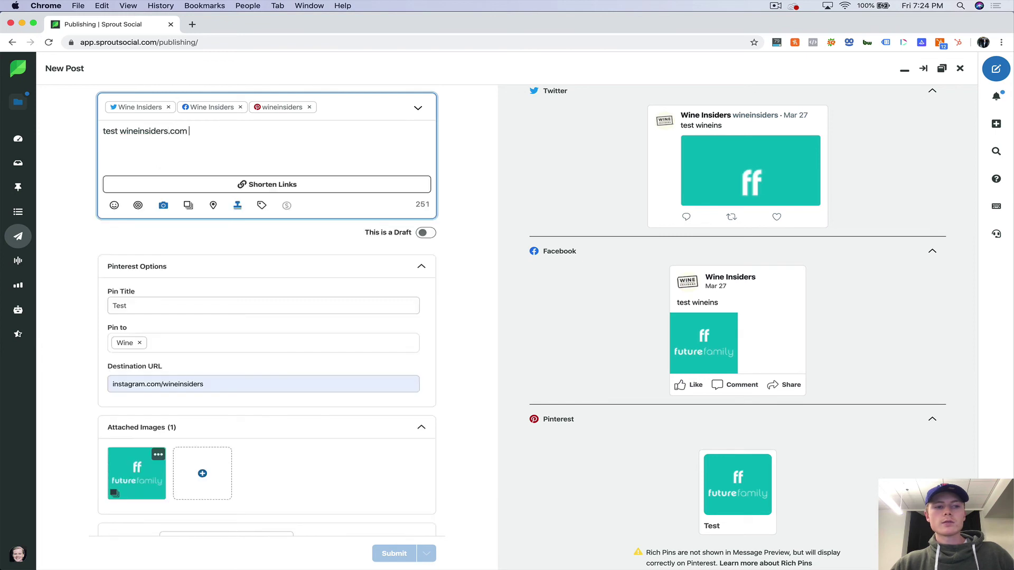
pyautogui.click(262, 186)
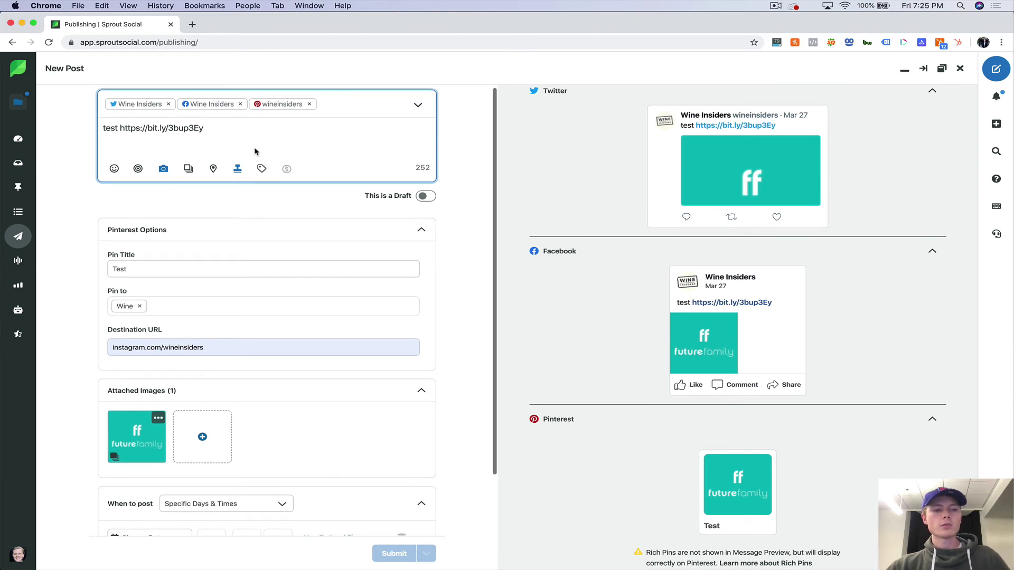
pyautogui.scroll(-5, 255, 151)
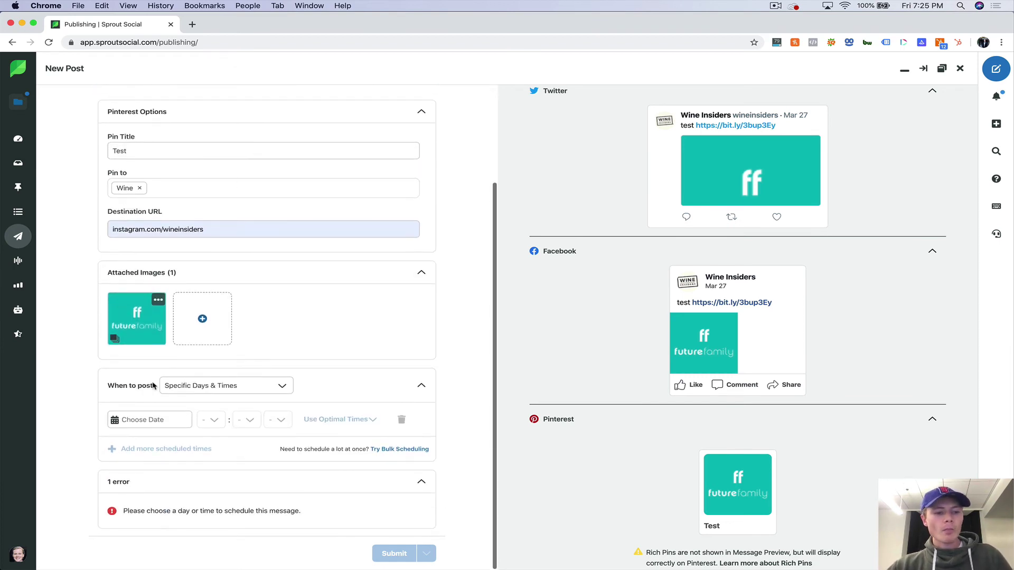
# Set the post date to Mar 28 at the suggested optimal time of 10:02 am
pyautogui.click(153, 418)
pyautogui.click(264, 343)
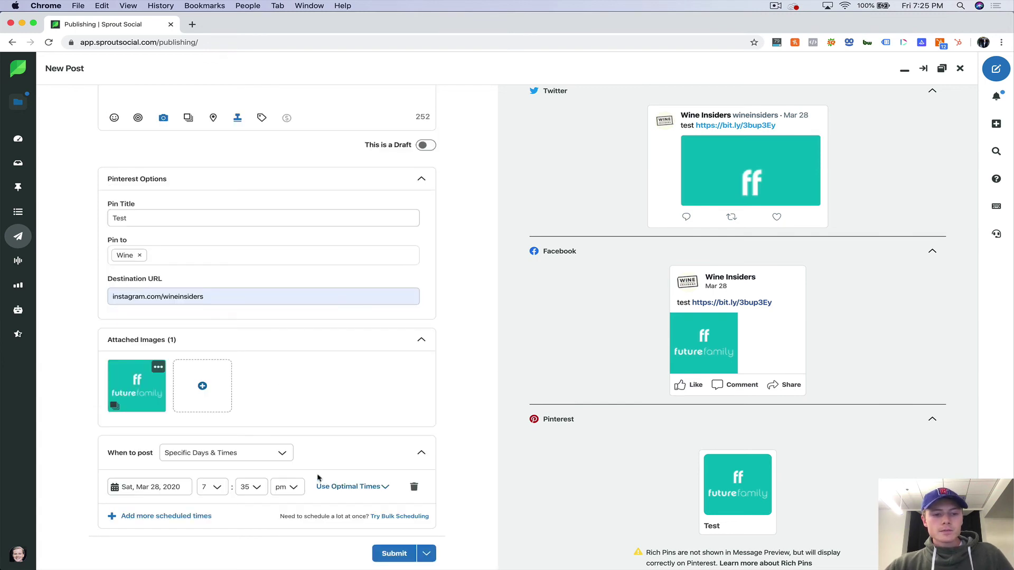
pyautogui.click(328, 487)
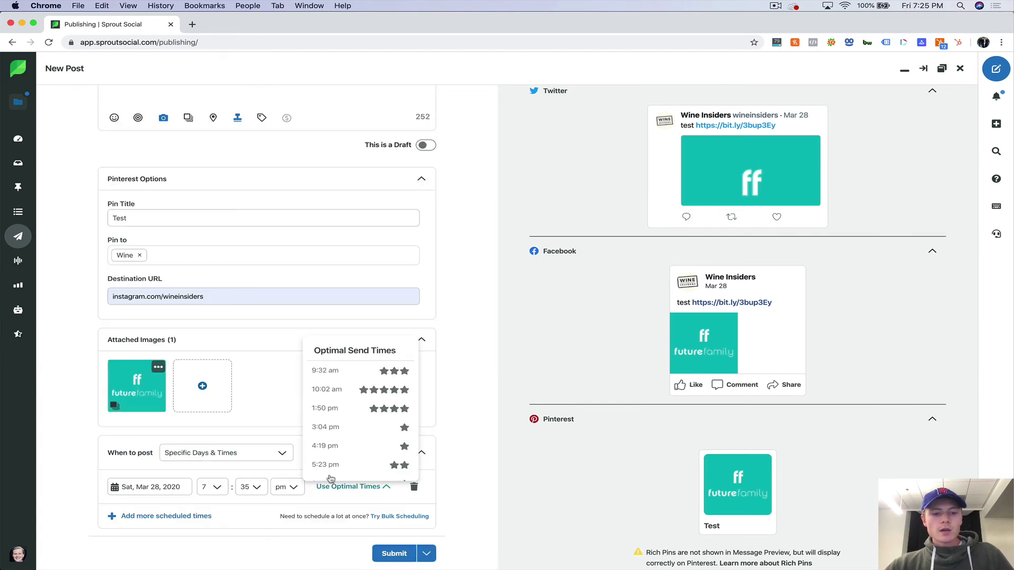
pyautogui.click(364, 389)
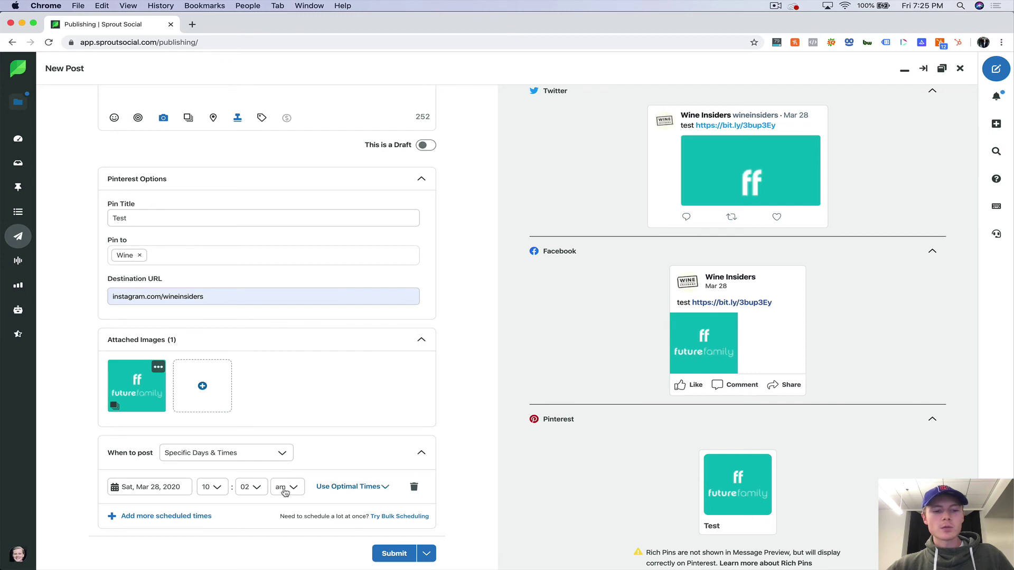
pyautogui.scroll(2, 364, 373)
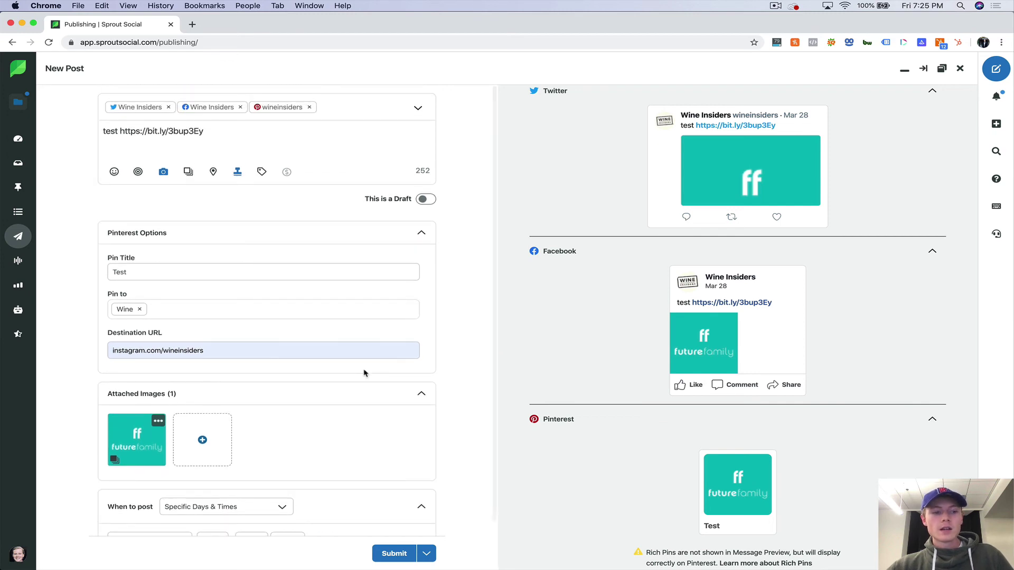
# Review the Submit options and open the approval workflow choices
pyautogui.click(428, 554)
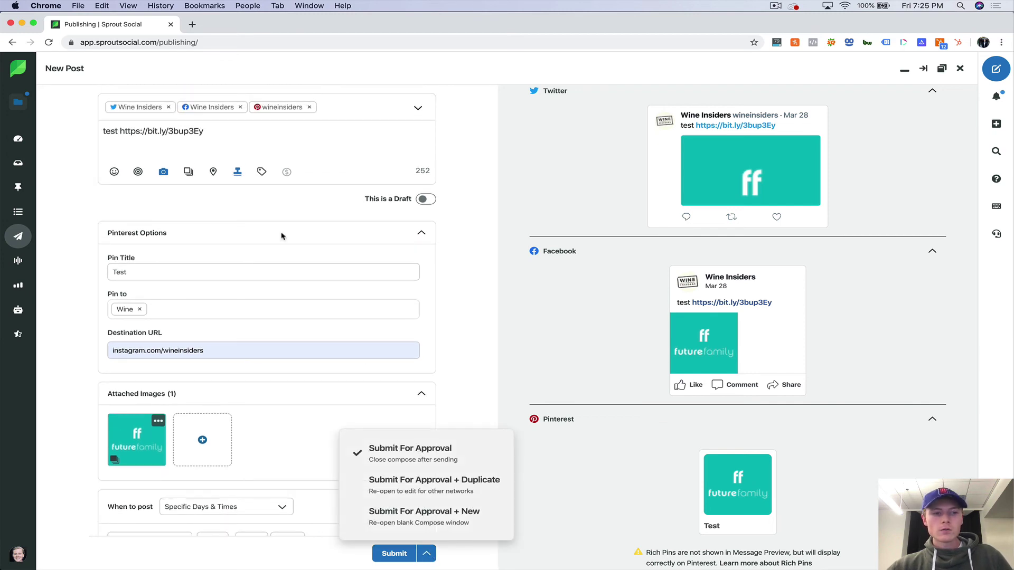
pyautogui.click(216, 158)
pyautogui.click(236, 173)
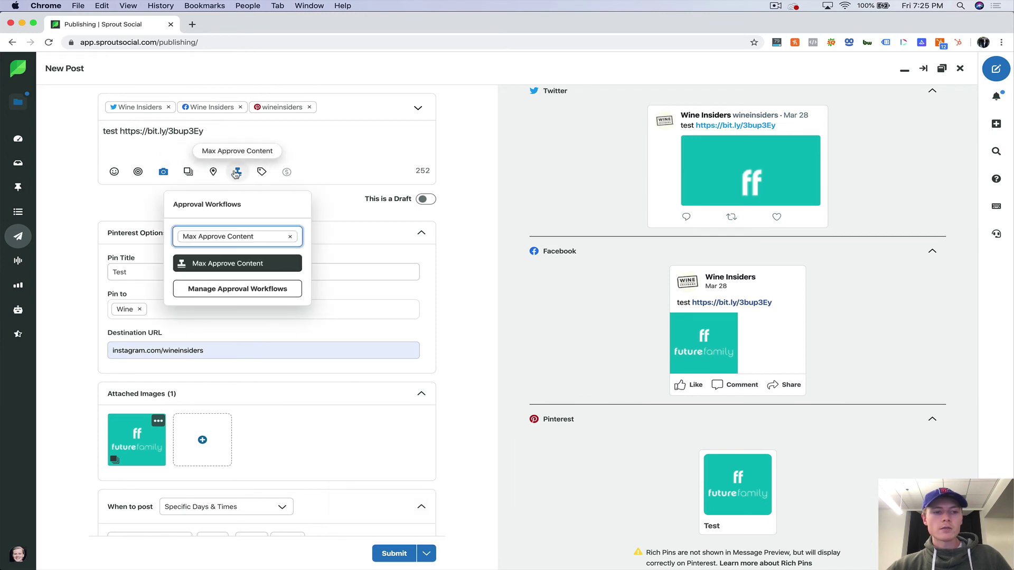
# Remove the Max Approve Content workflow and set the Facebook location to Los Angeles, California
pyautogui.click(217, 263)
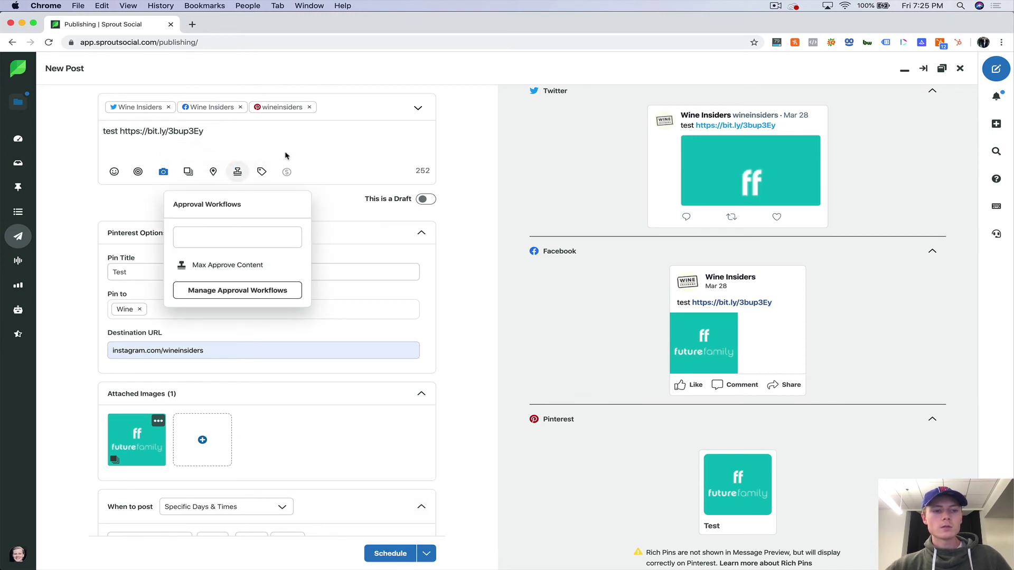
pyautogui.click(237, 171)
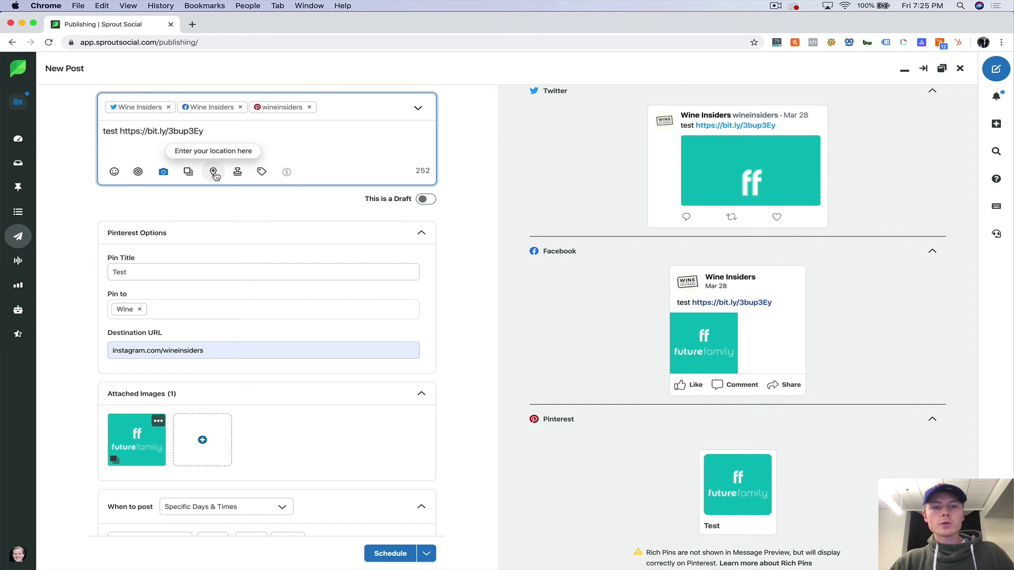
pyautogui.click(213, 174)
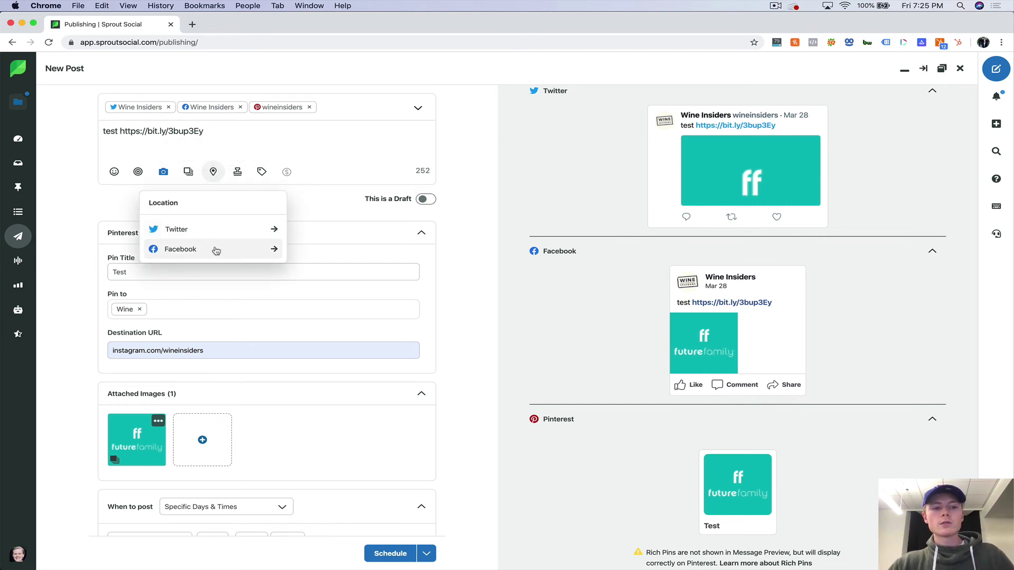
pyautogui.click(216, 250)
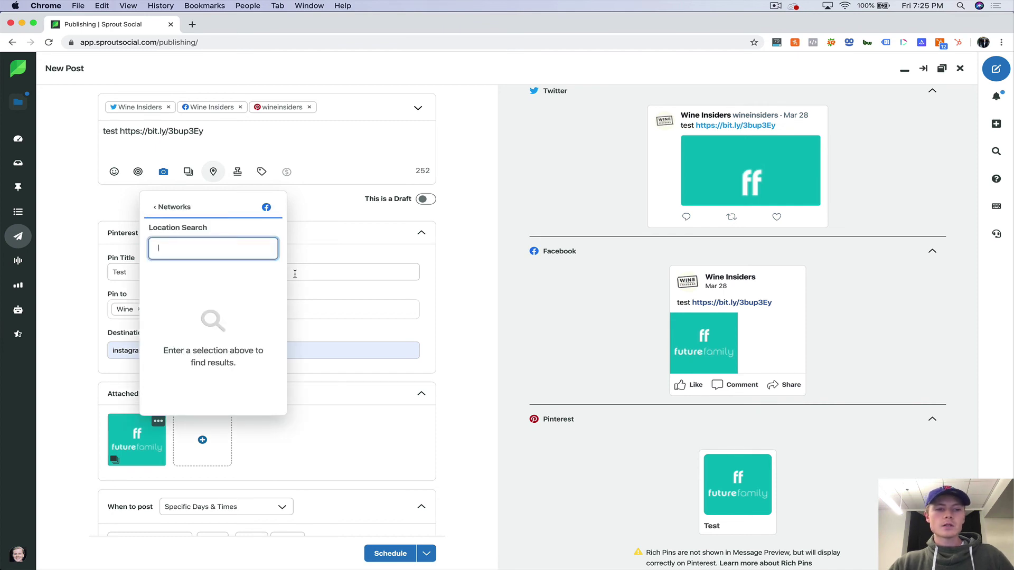
pyautogui.write('los angeles')
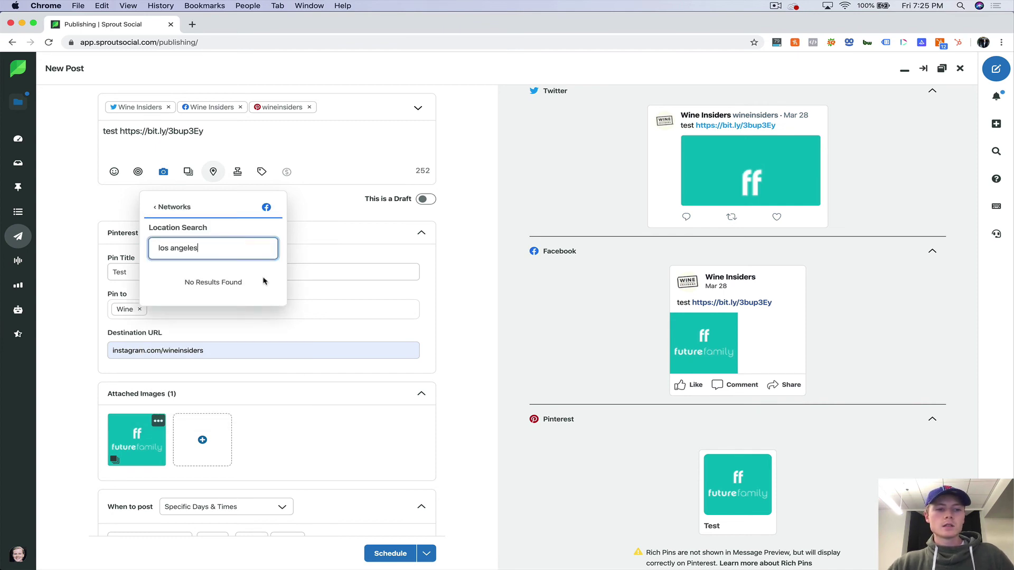
pyautogui.click(208, 273)
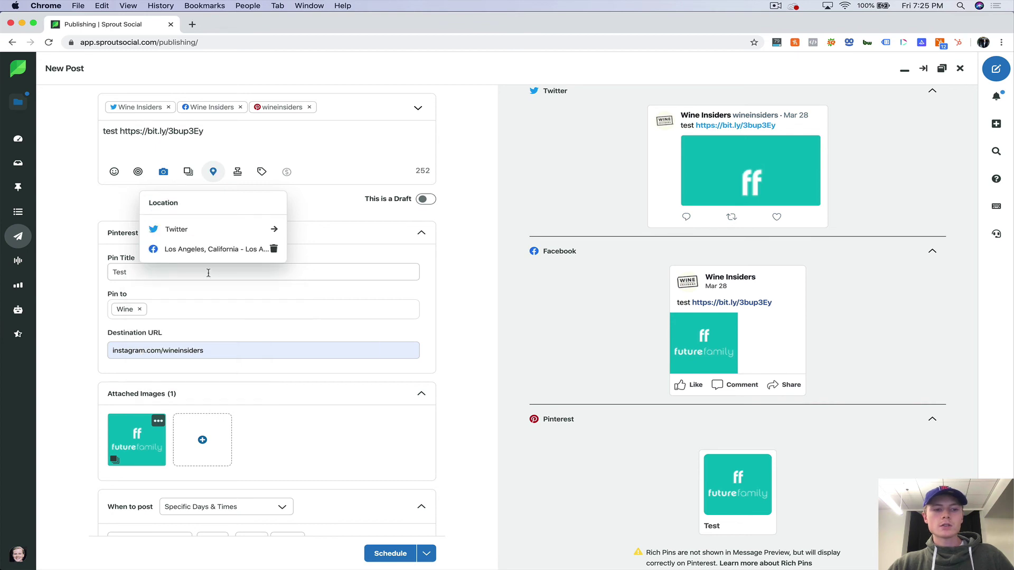
# Set the Twitter location to Los Angeles, CA
pyautogui.click(199, 229)
pyautogui.click(213, 249)
pyautogui.write('los an')
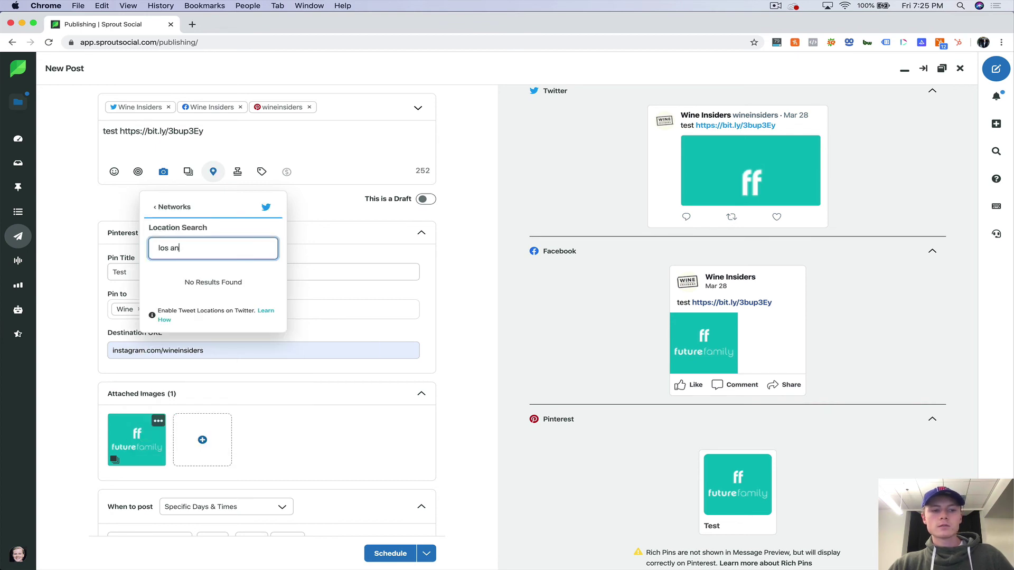
pyautogui.write('geles')
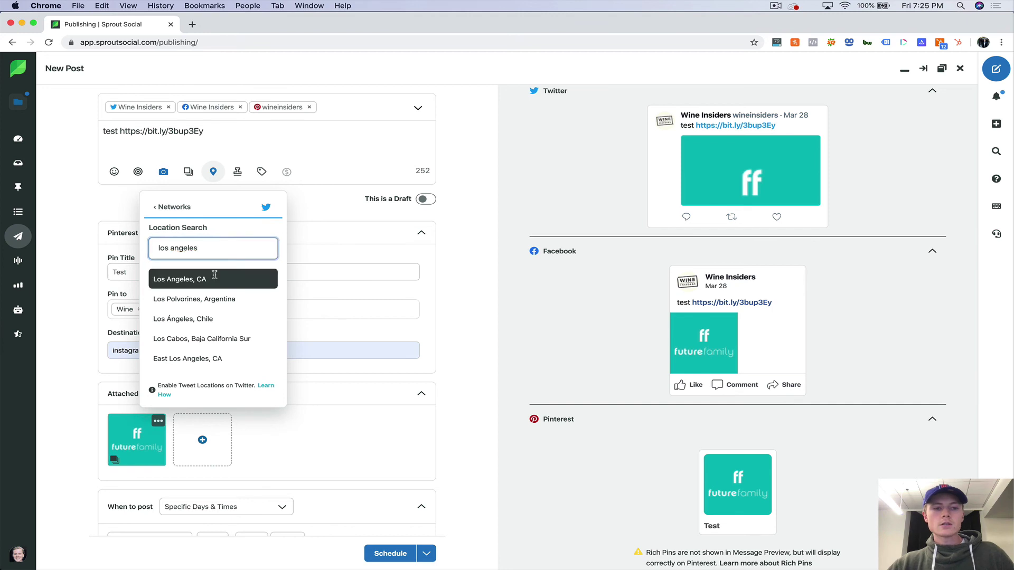
pyautogui.click(211, 278)
pyautogui.click(264, 152)
pyautogui.click(262, 172)
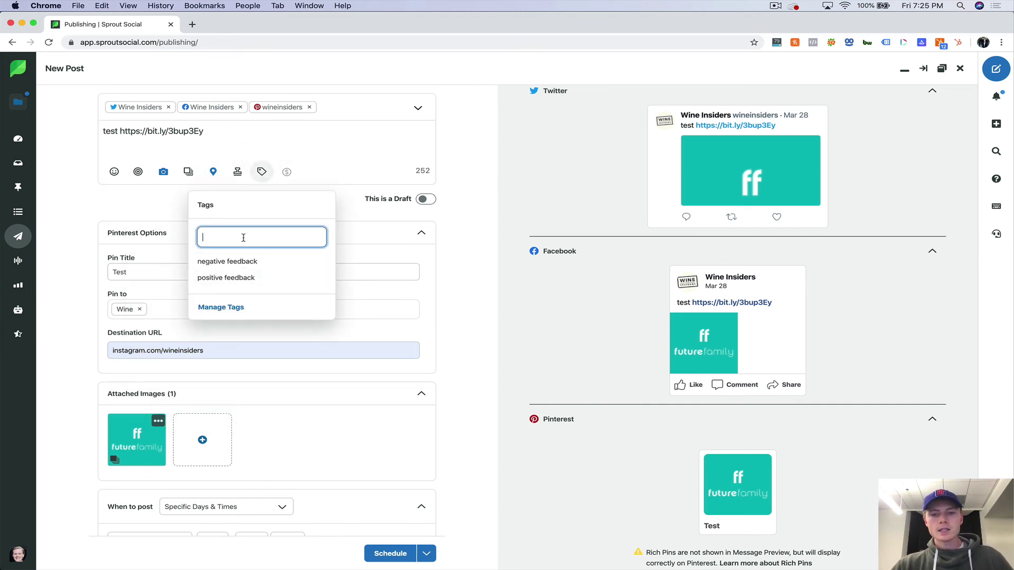
# Create a new tag named 'UGC' and apply it to the post
pyautogui.write('wine')
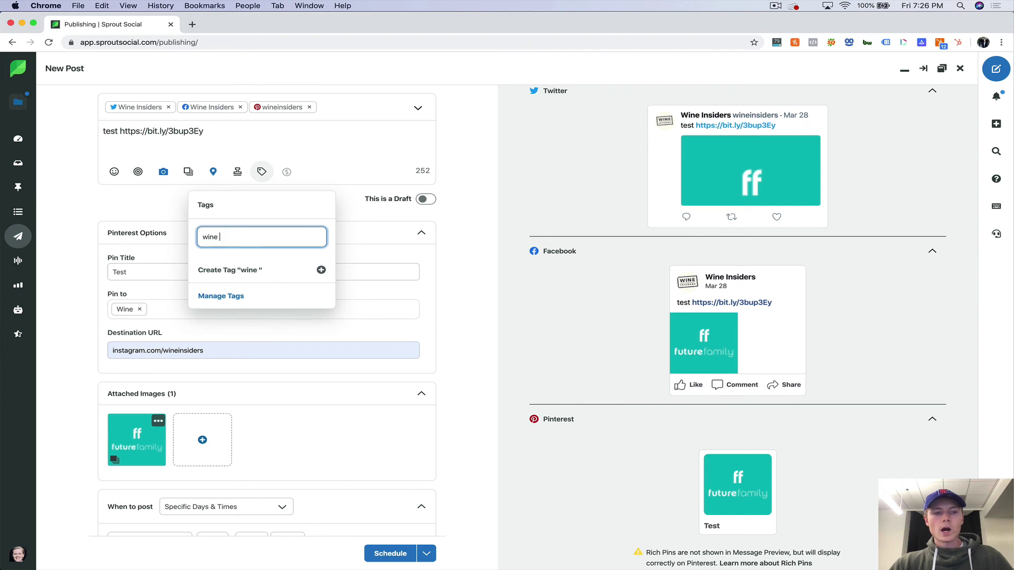
pyautogui.write(' table')
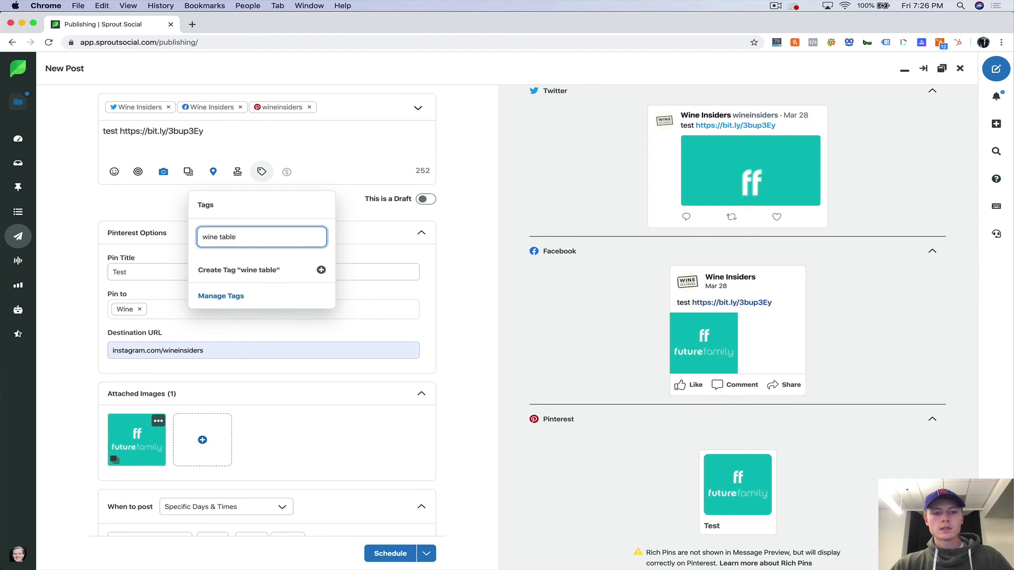
pyautogui.write('scape')
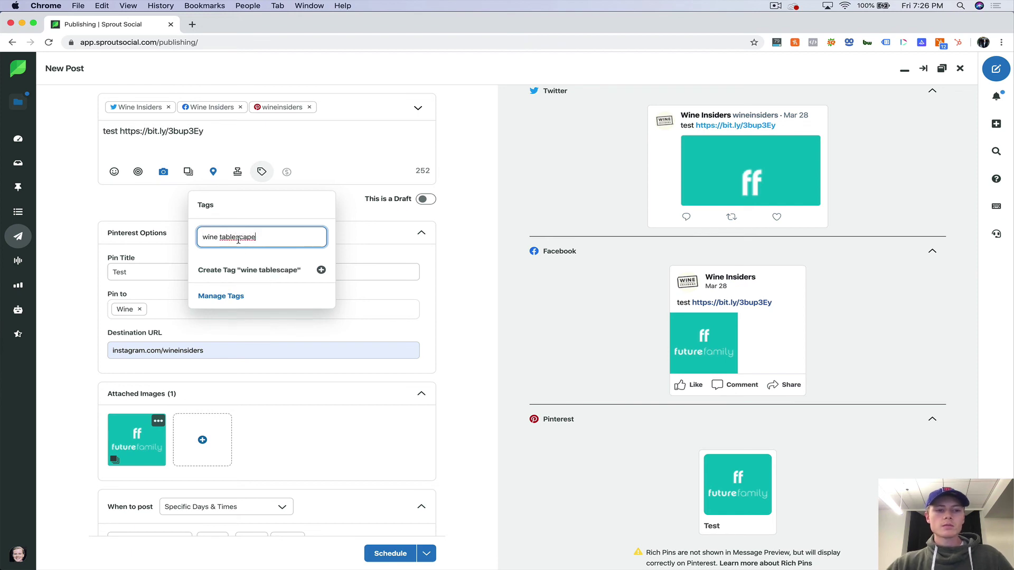
pyautogui.tripleClick(238, 236)
pyautogui.moveTo(256, 237); pyautogui.dragTo(203, 236)
pyautogui.write('custom')
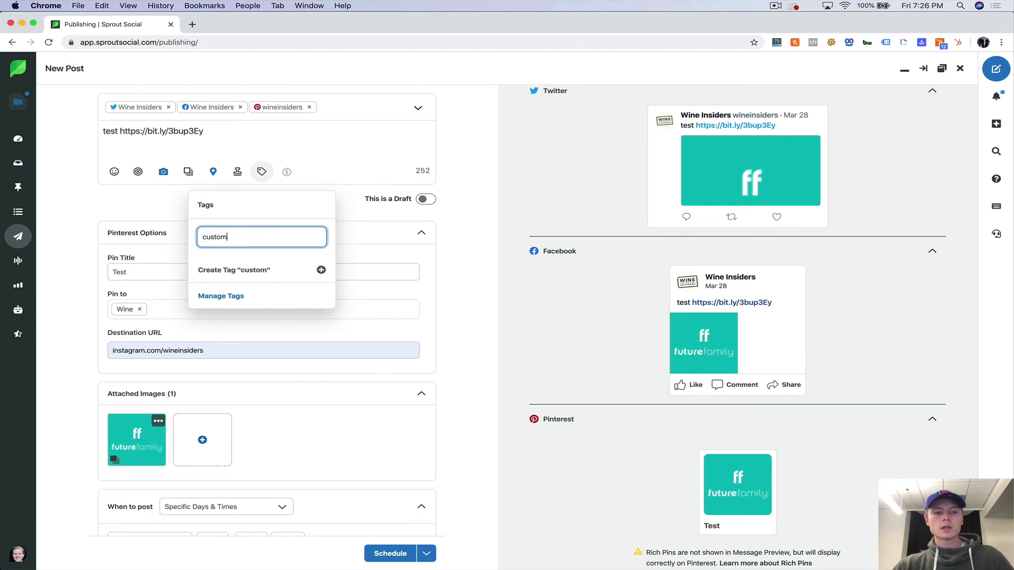
pyautogui.write('er')
pyautogui.press('super+a')
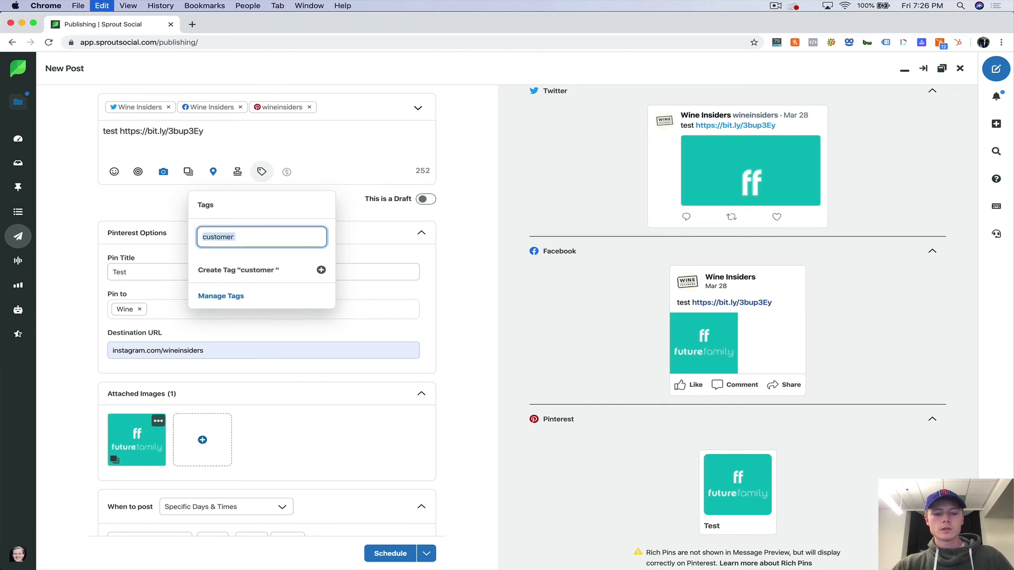
pyautogui.write('user')
pyautogui.press('super+a')
pyautogui.write('UGC')
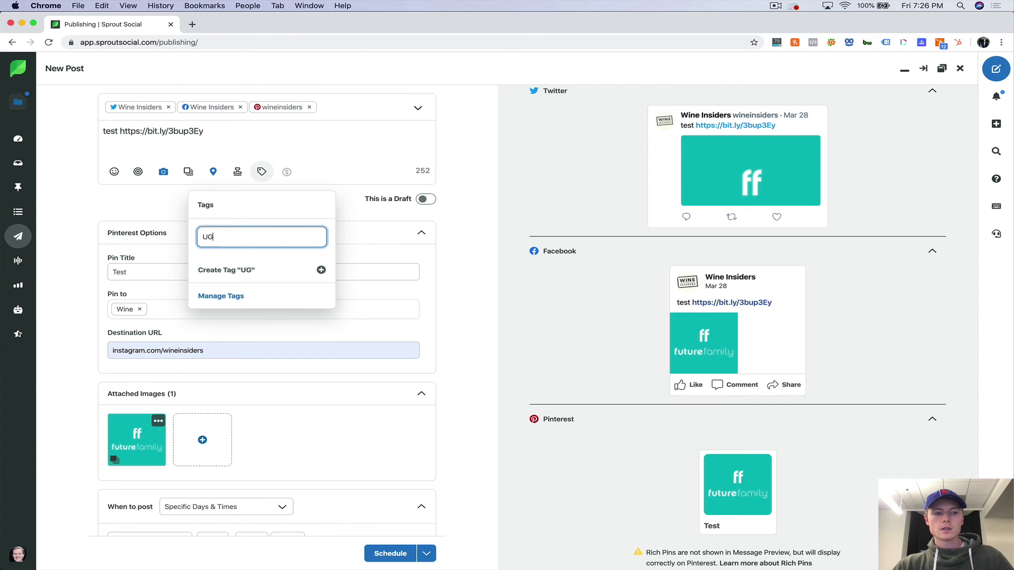
pyautogui.click(316, 279)
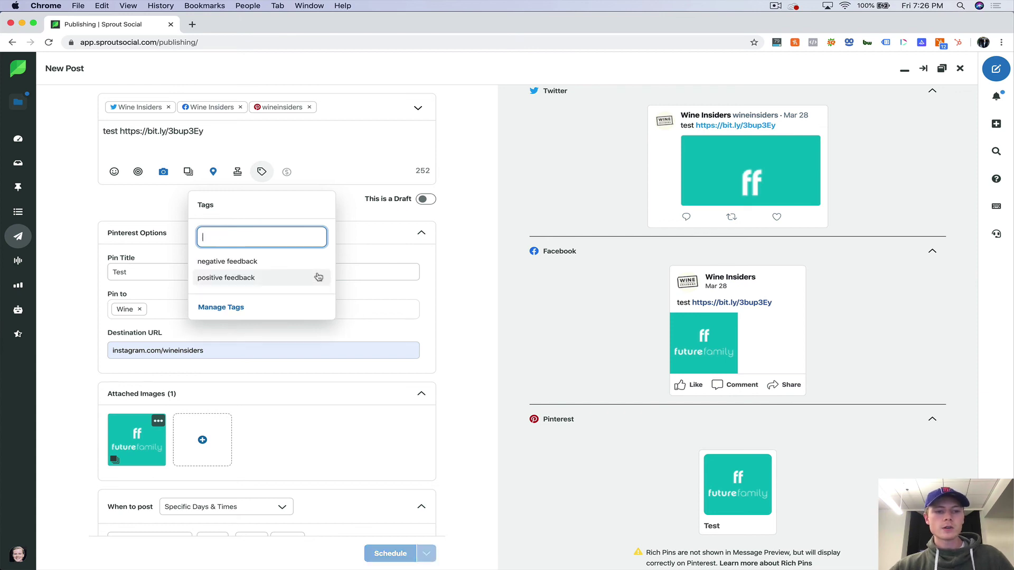
pyautogui.click(319, 128)
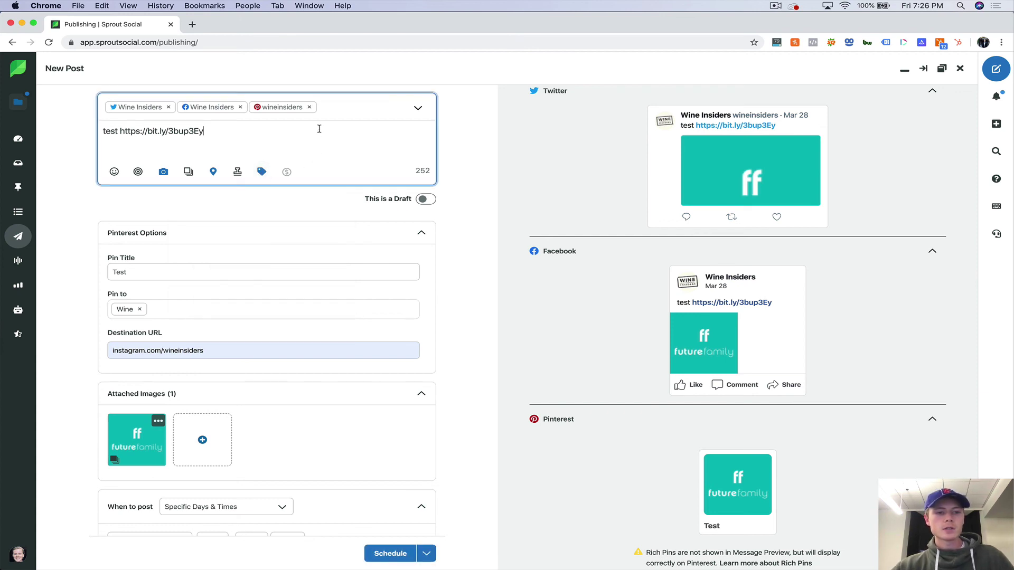
# Review the Facebook audience targeting choices in Post Options, then close them
pyautogui.click(137, 172)
pyautogui.click(190, 227)
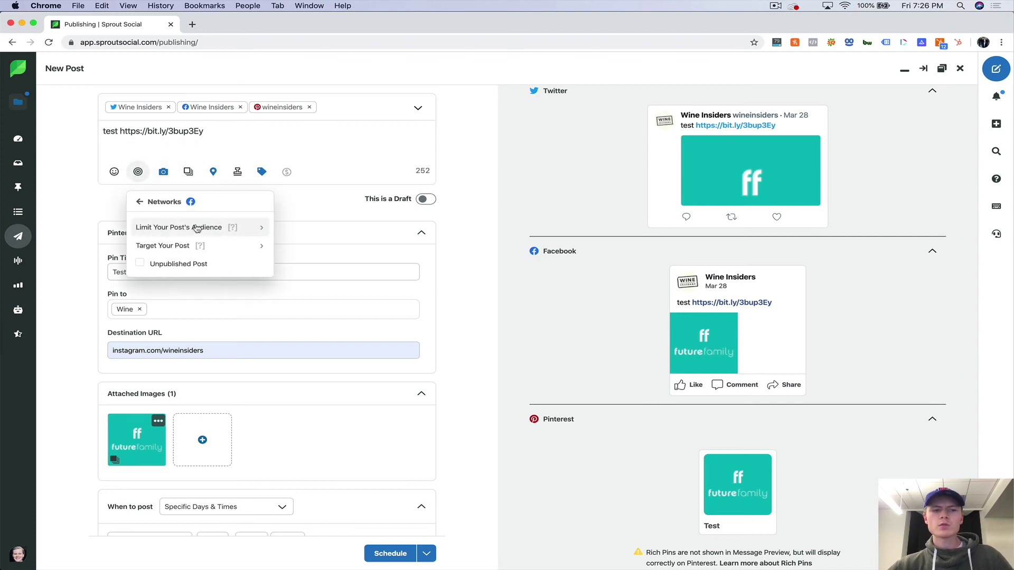
pyautogui.moveTo(200, 245)
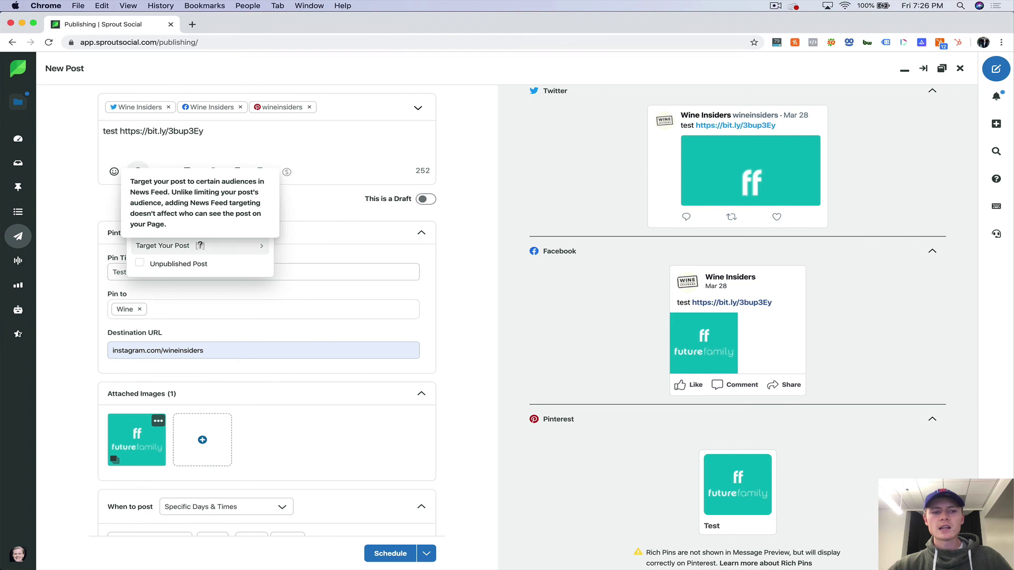
pyautogui.click(242, 150)
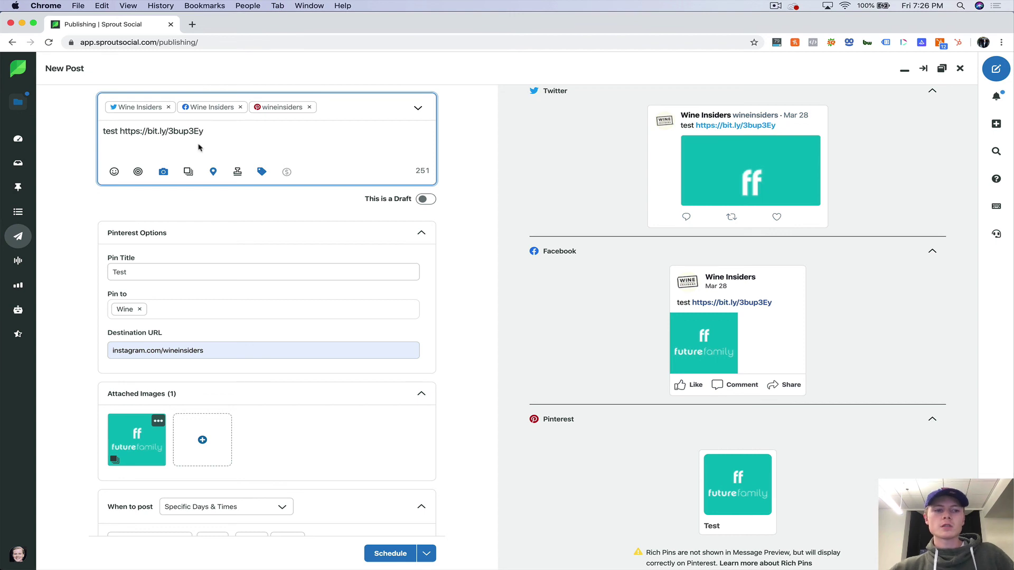
# Insert the 🤣 and 😎 emojis after the link in the post text
pyautogui.click(115, 180)
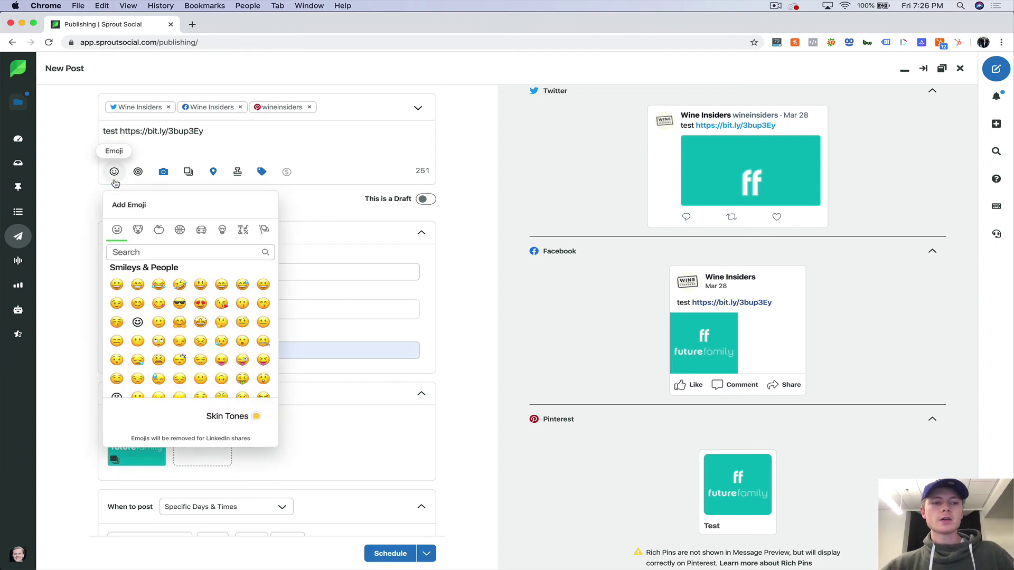
pyautogui.click(177, 288)
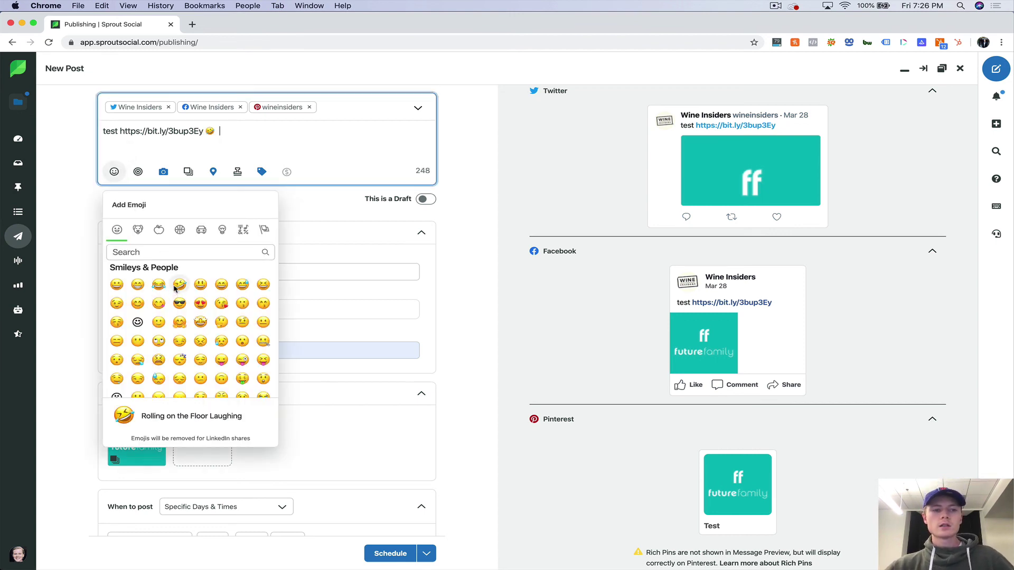
pyautogui.click(180, 304)
pyautogui.click(291, 135)
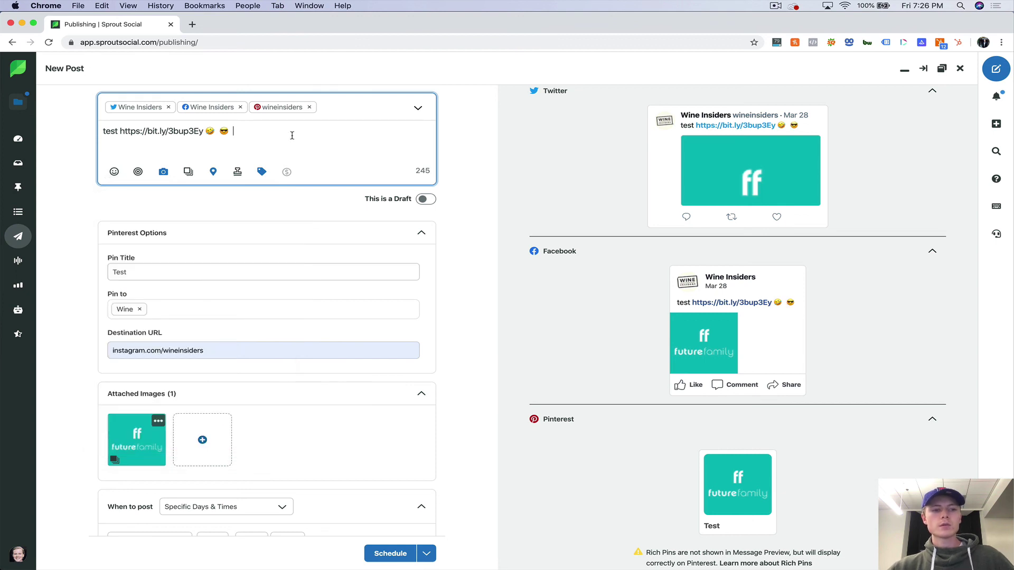
pyautogui.scroll(-2, 290, 136)
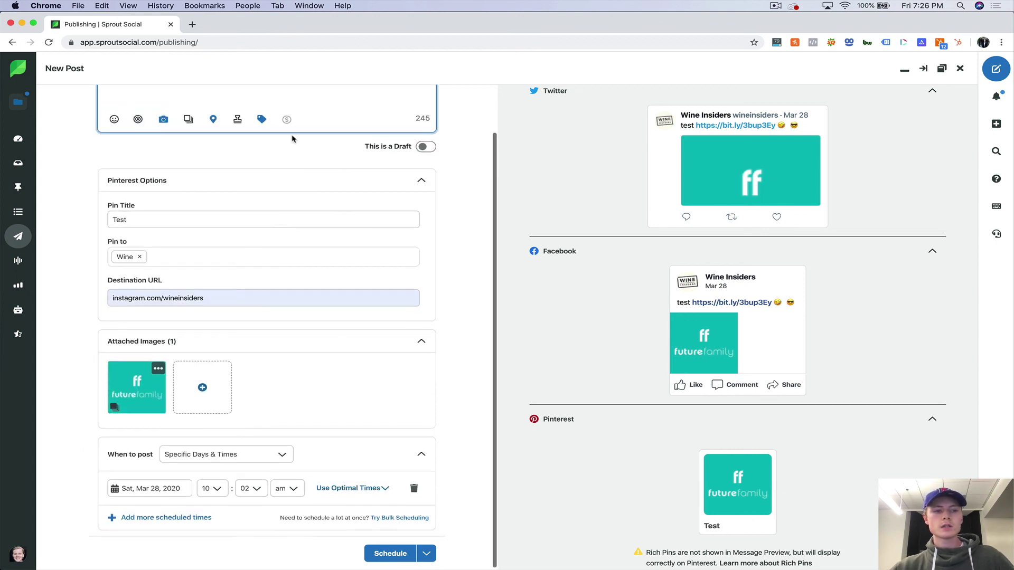
# Schedule the post with Schedule + Duplicate and bring up the duplicate's profile list
pyautogui.click(427, 554)
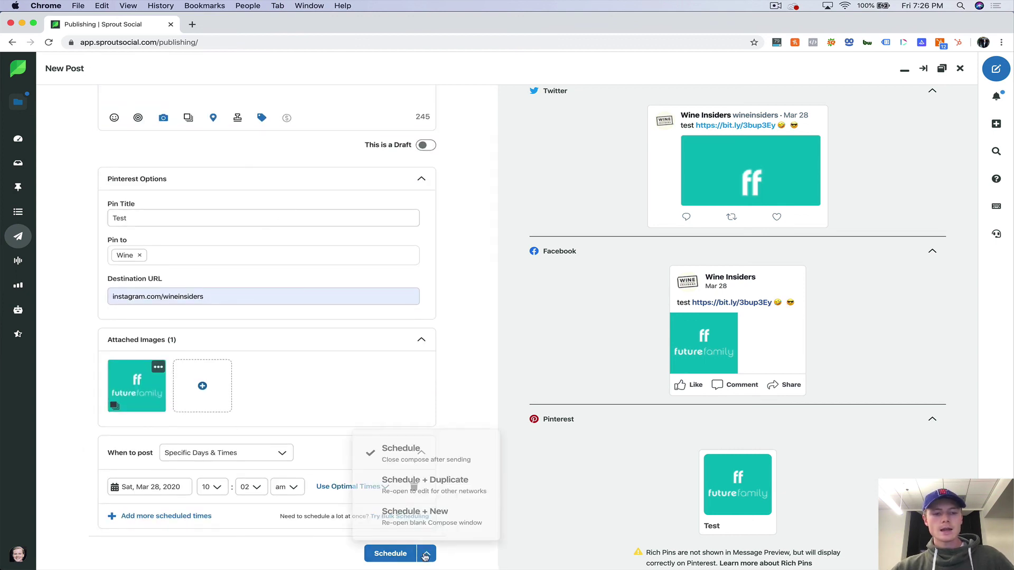
pyautogui.click(419, 480)
pyautogui.scroll(2, 365, 260)
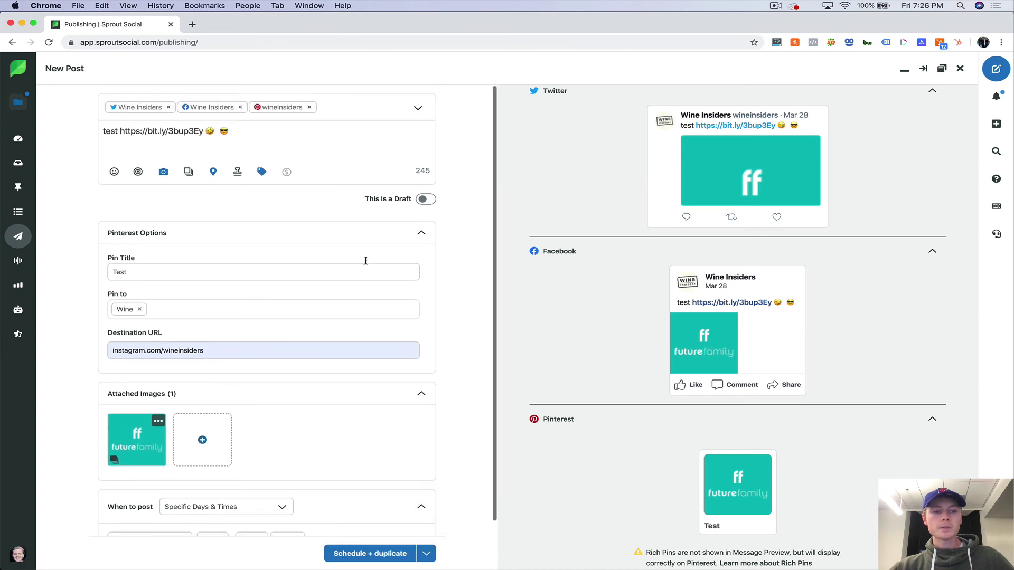
pyautogui.scroll(-2, 341, 346)
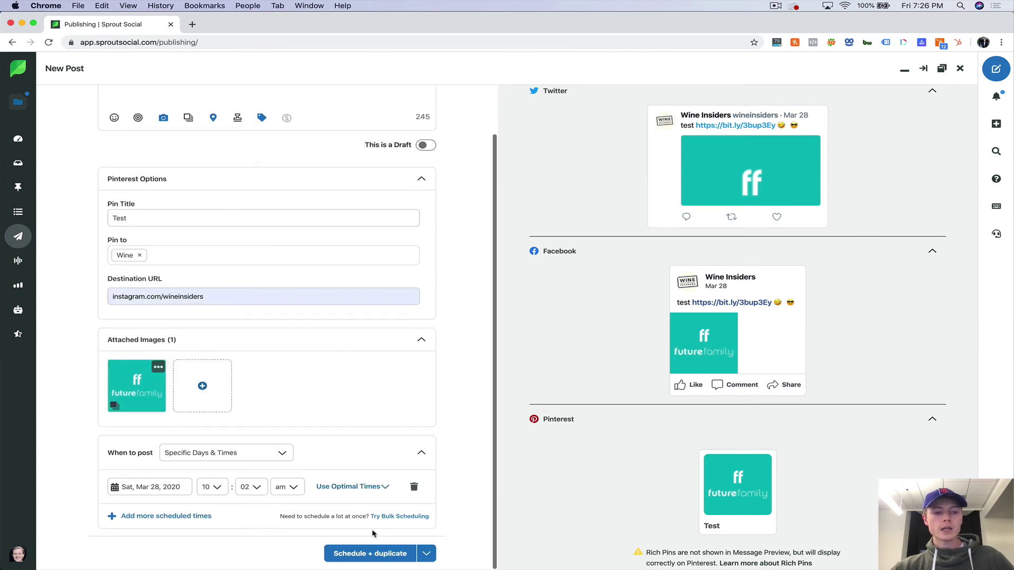
pyautogui.click(381, 559)
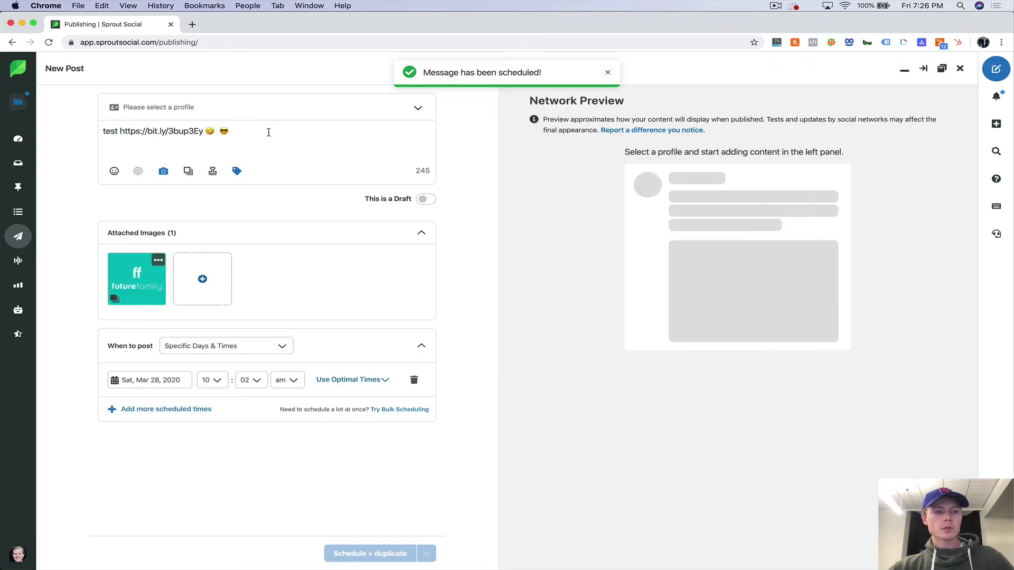
pyautogui.click(280, 113)
pyautogui.scroll(-2, 226, 204)
# Address the copy to Instagram Wine Insiders and attach the Wine Hashtags asset
pyautogui.click(260, 174)
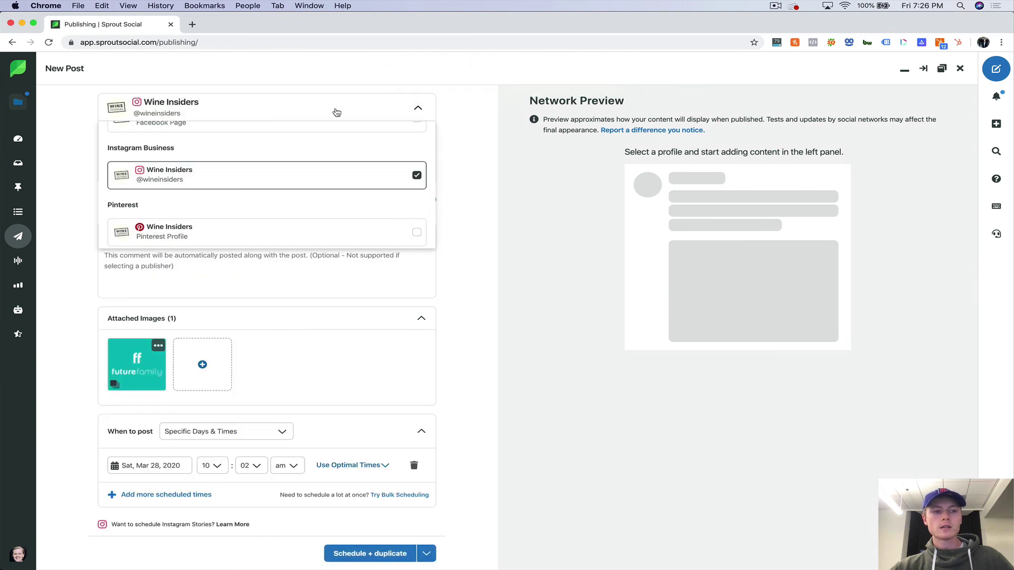
pyautogui.click(188, 171)
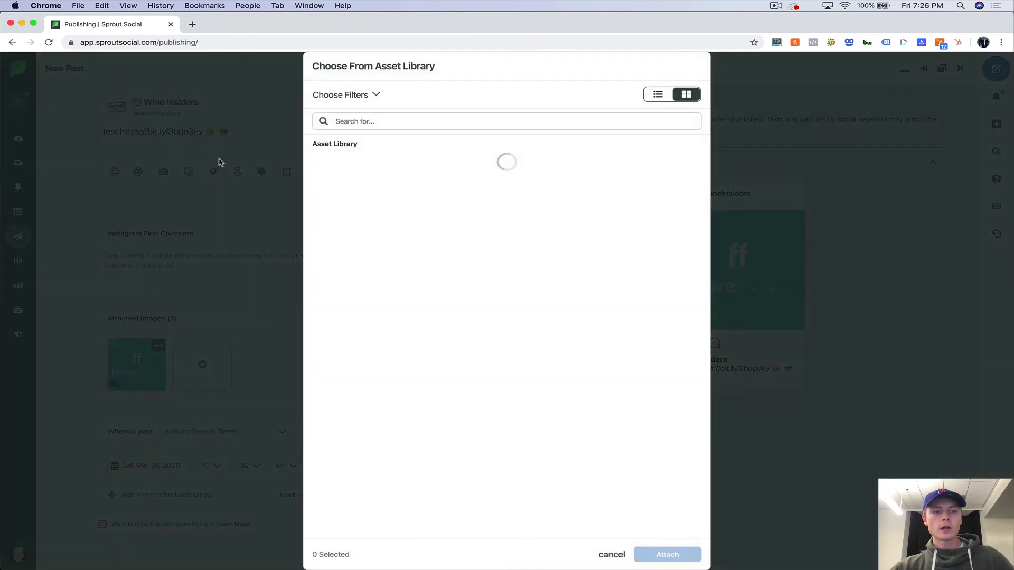
pyautogui.click(558, 217)
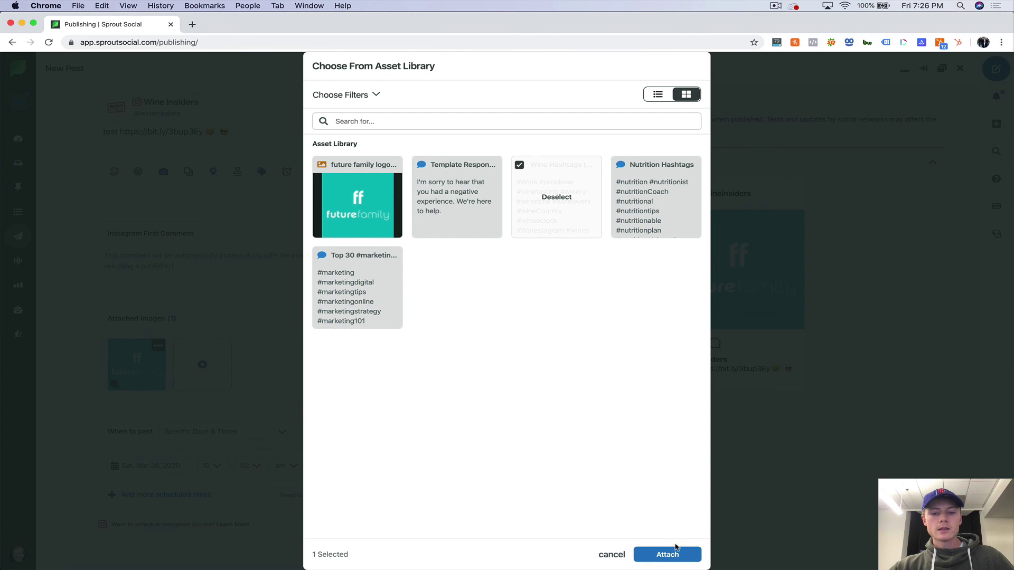
pyautogui.click(668, 554)
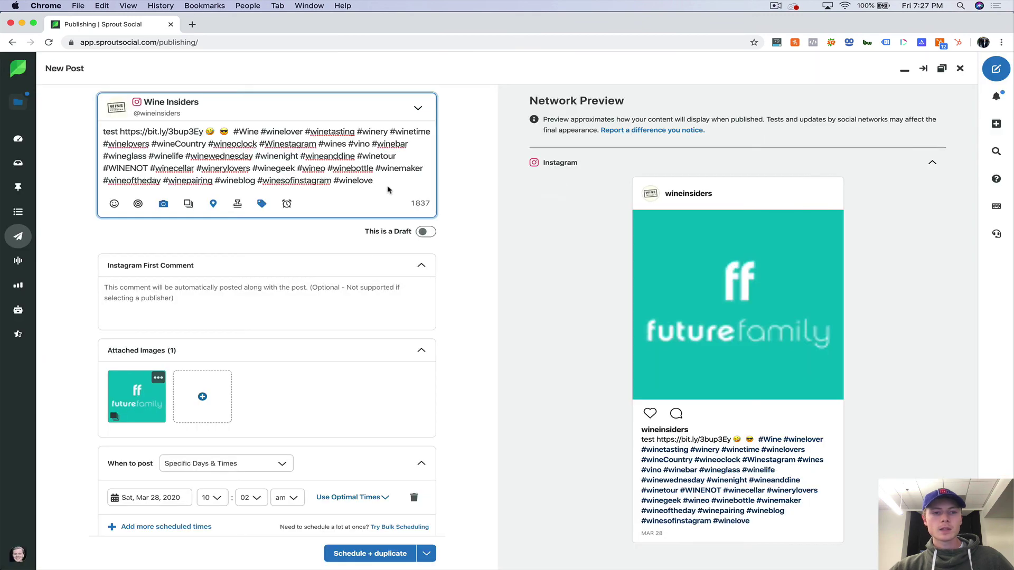
# Move the wine hashtags out of the caption into the Instagram first comment
pyautogui.moveTo(389, 186); pyautogui.dragTo(233, 132)
pyautogui.press('super+c')
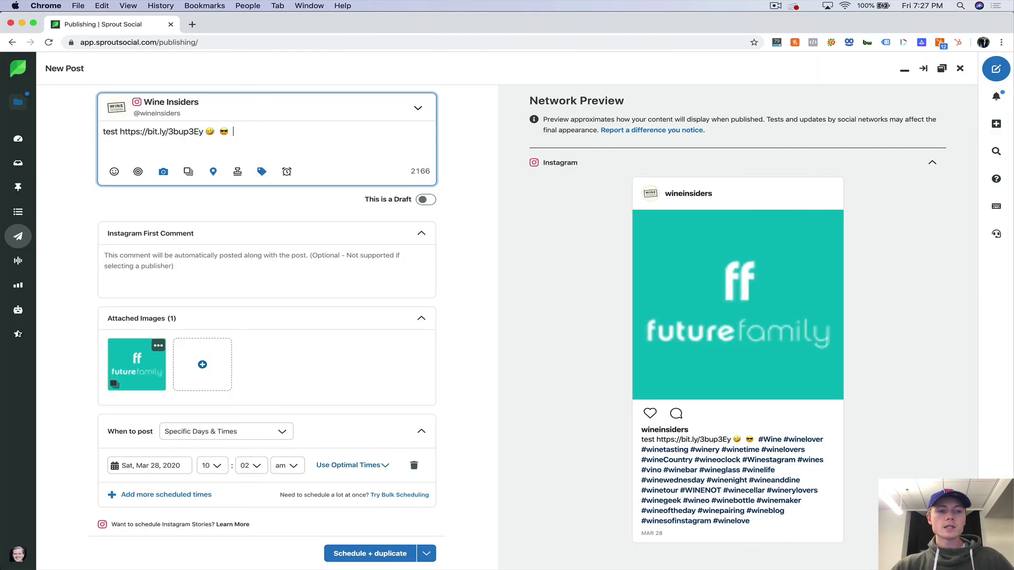
pyautogui.press('BackSpace')
pyautogui.click(231, 264)
pyautogui.press('super+v')
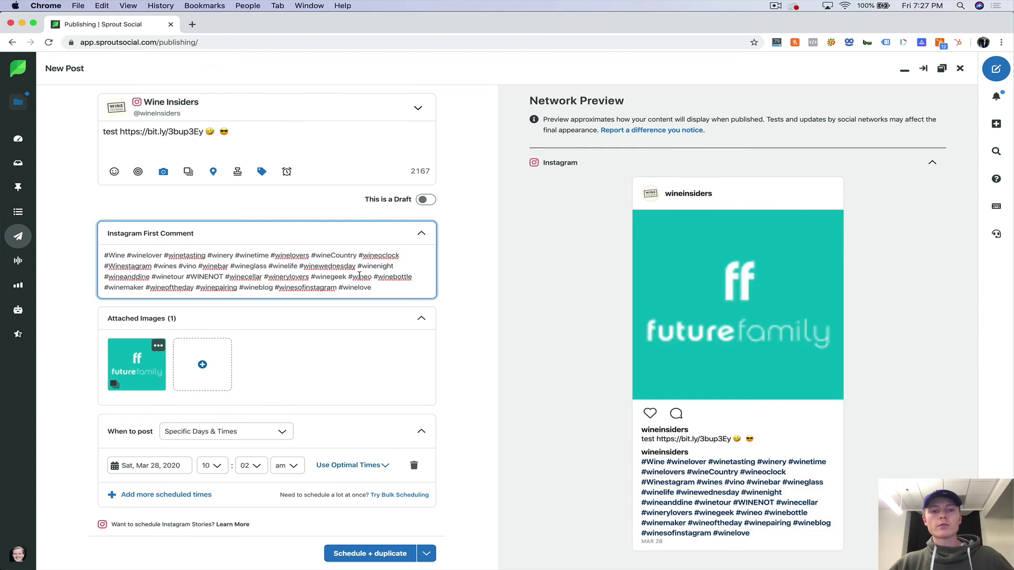
pyautogui.scroll(-1, 390, 254)
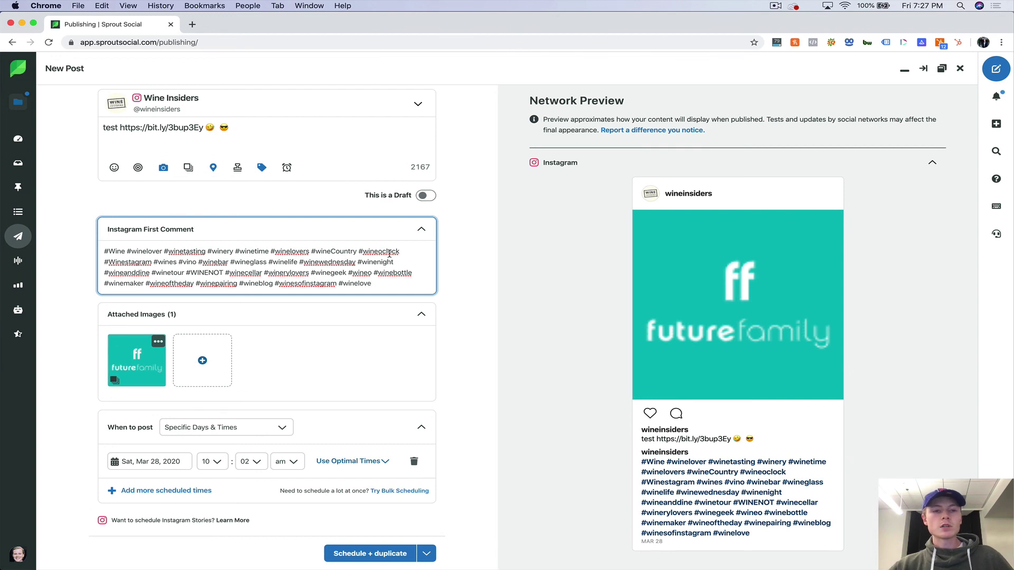
pyautogui.click(497, 259)
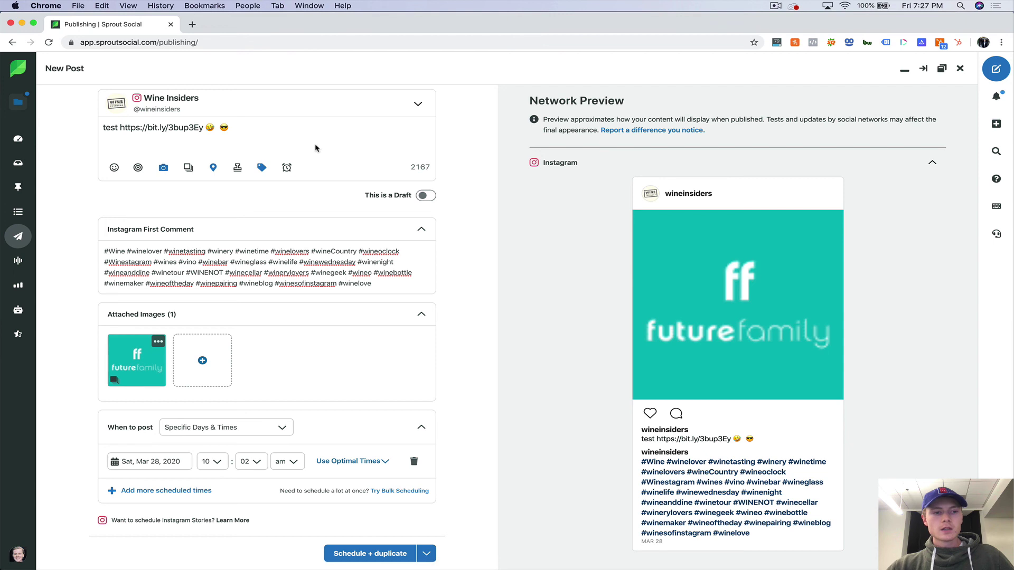
# Delete the bit.ly link from the Instagram caption and schedule the post for March 28
pyautogui.moveTo(212, 131); pyautogui.dragTo(123, 129)
pyautogui.press('BackSpace')
pyautogui.press('BackSpace')
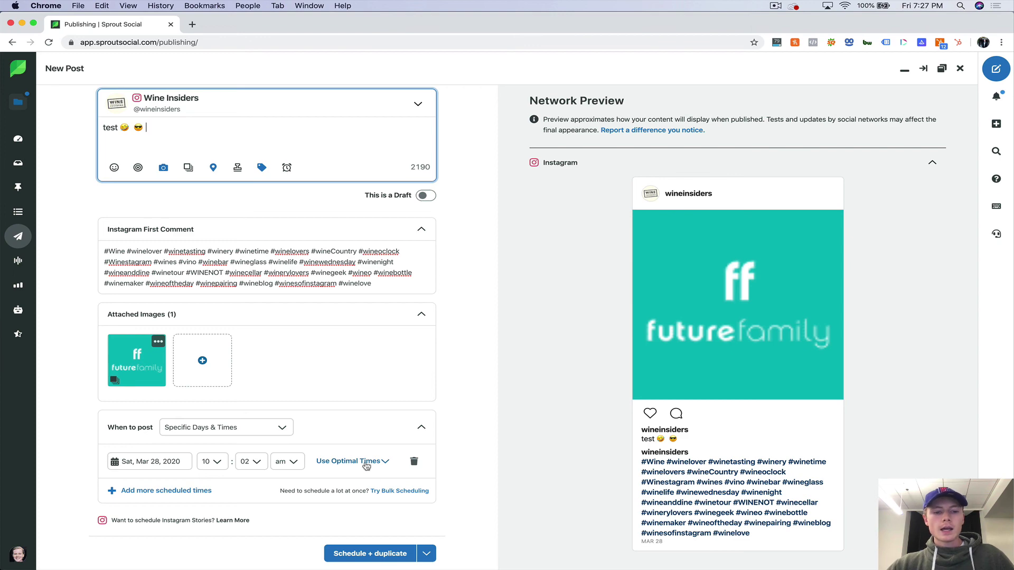
pyautogui.click(427, 561)
pyautogui.click(401, 453)
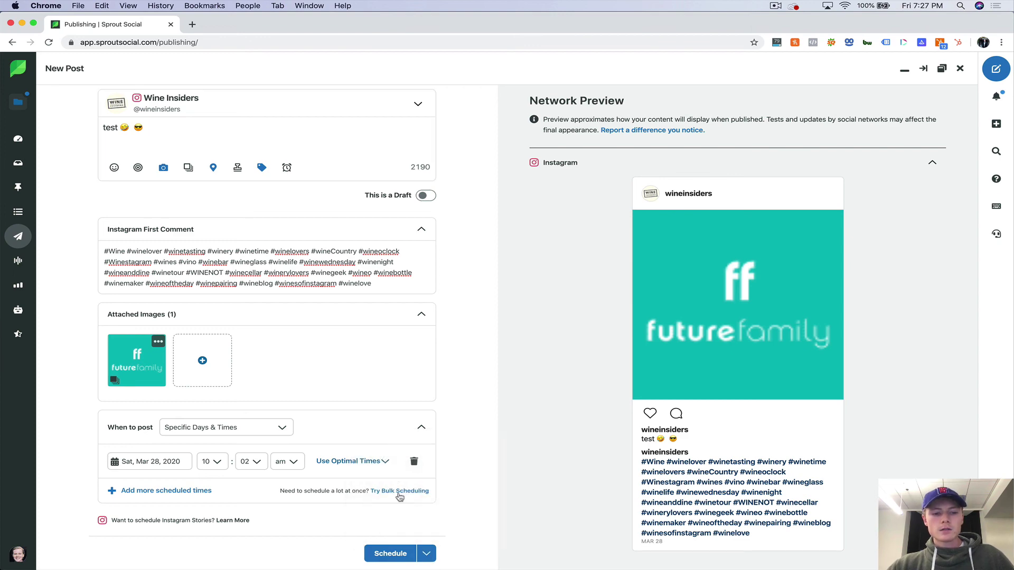
pyautogui.click(382, 553)
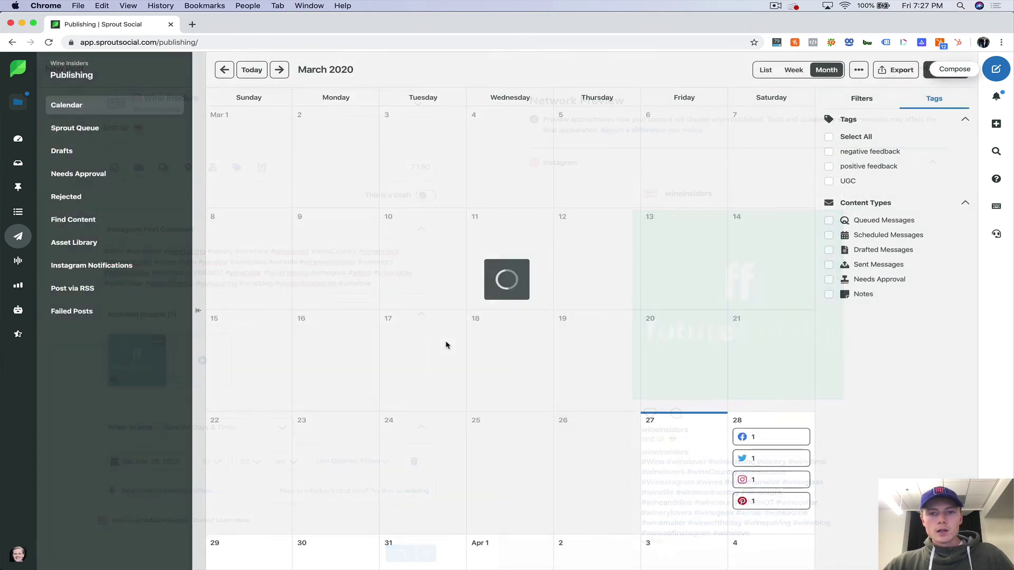
pyautogui.scroll(-1, 706, 345)
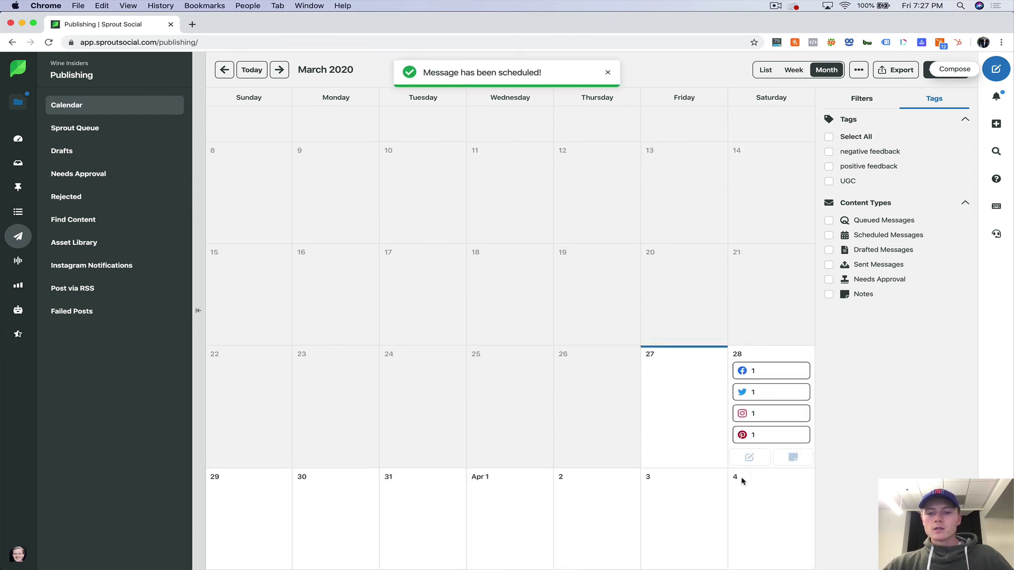